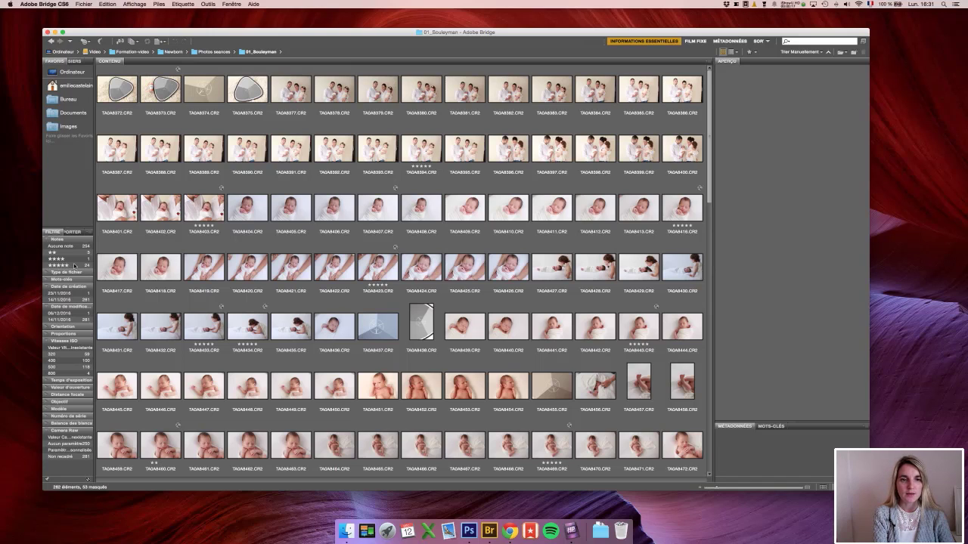
Step: Set the rating of photo TA0A8403.CR2 to two stars
click(216, 215)
key(super+5)
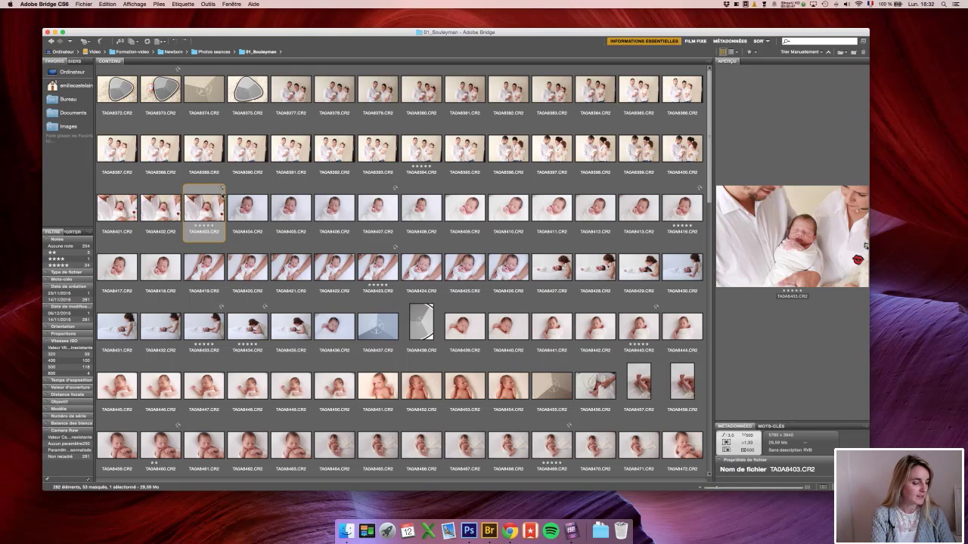
key(super+eacute)
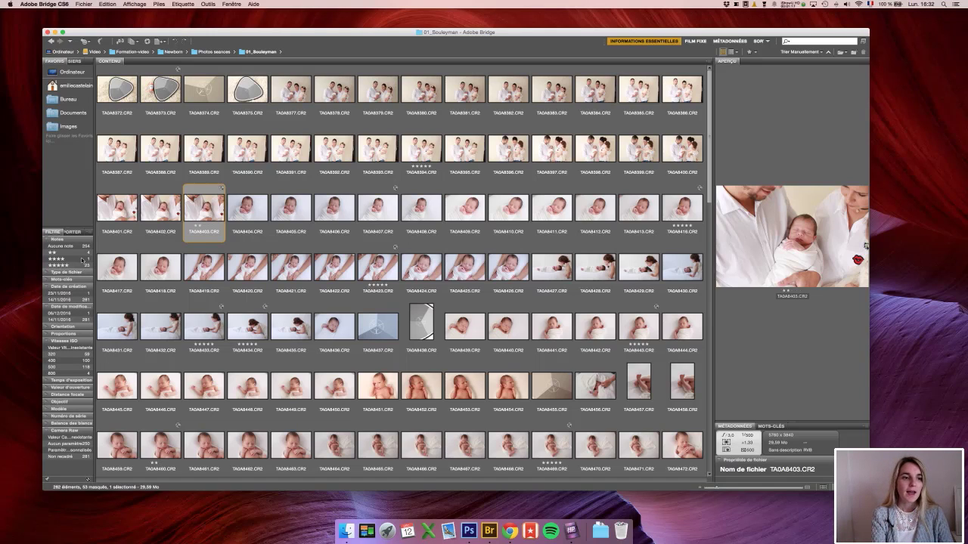
Step: Show only the four-star photos and open TA0A8521.CR2 in Camera Raw
click(76, 260)
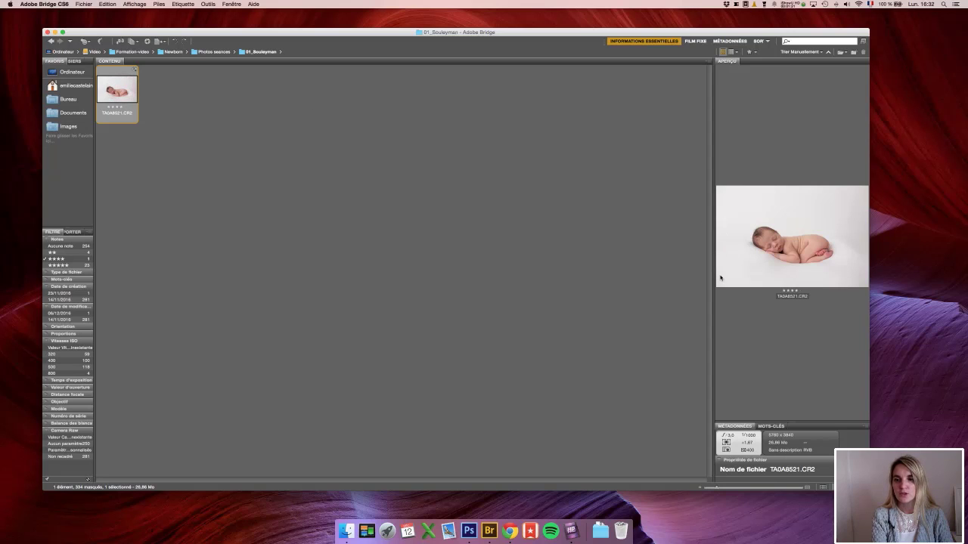
double_click(132, 96)
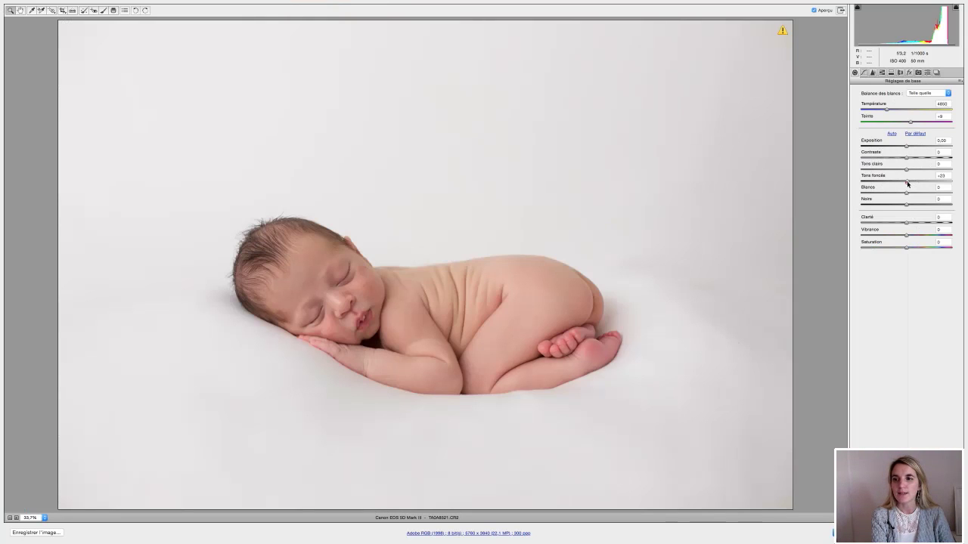
Step: Try the automatic tone adjustment on the baby photo and restore the default tone settings
double_click(907, 181)
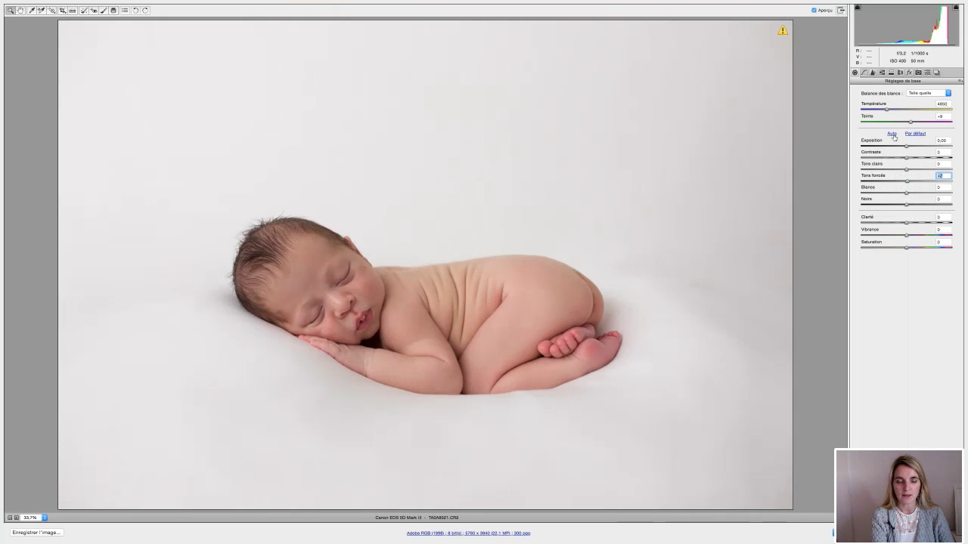
click(893, 134)
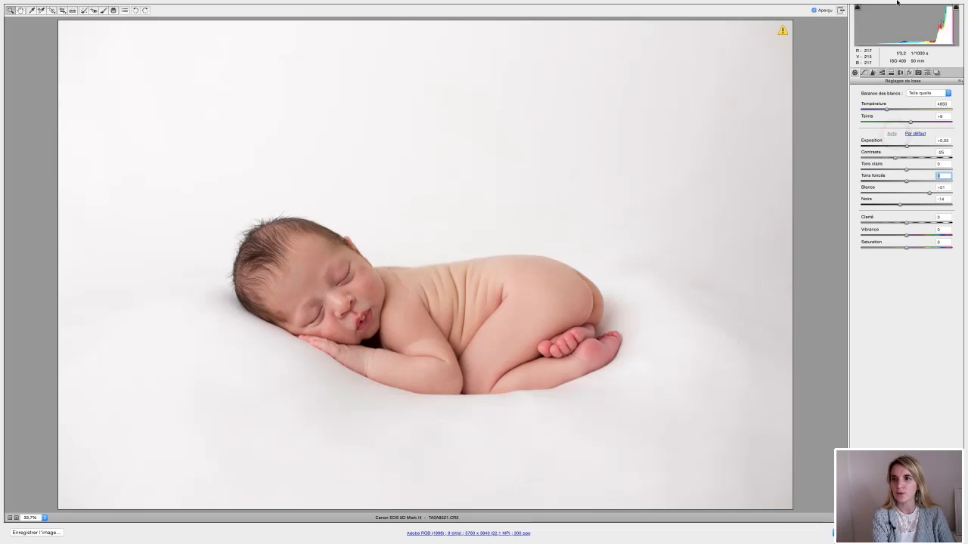
click(911, 135)
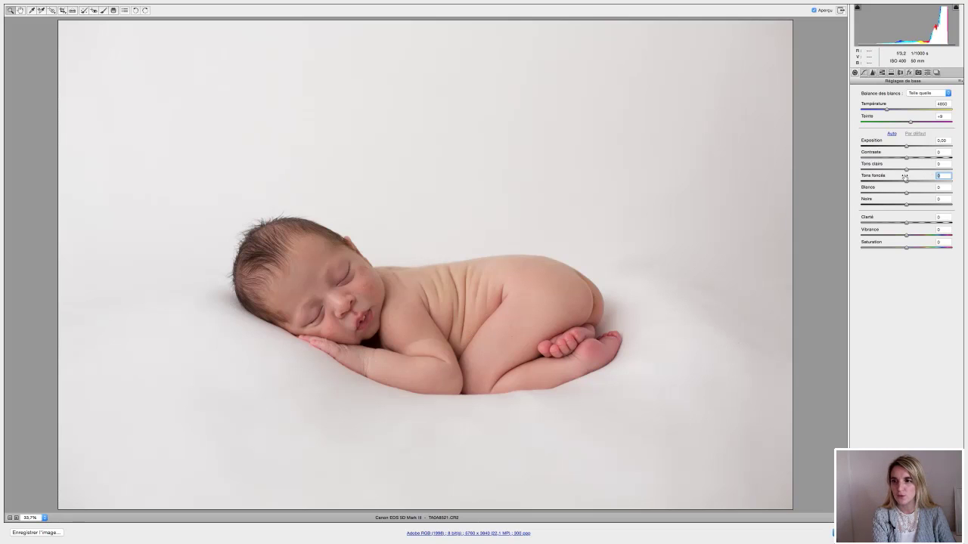
Step: Raise the shadows (Tons foncés) to about +28 and open the image in Photoshop
drag(905, 181, 918, 182)
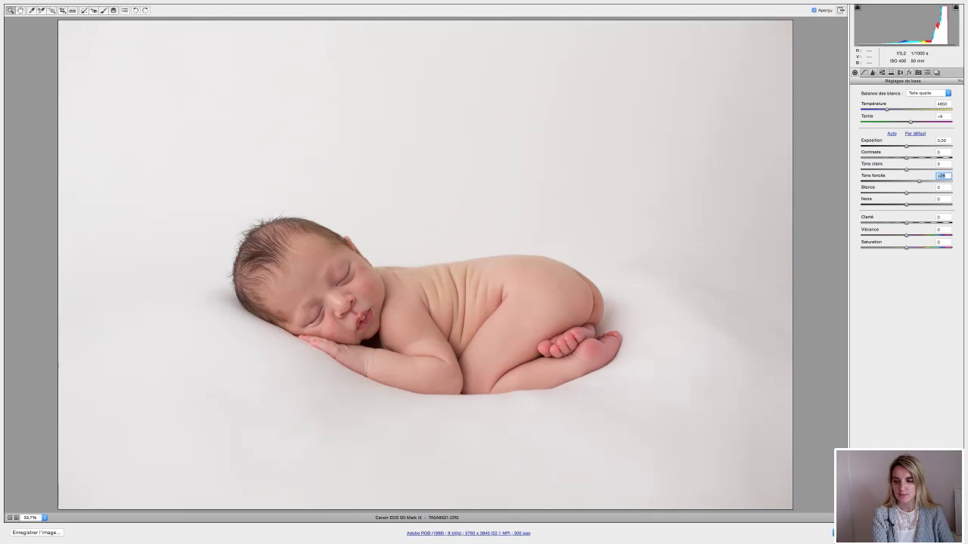
click(843, 529)
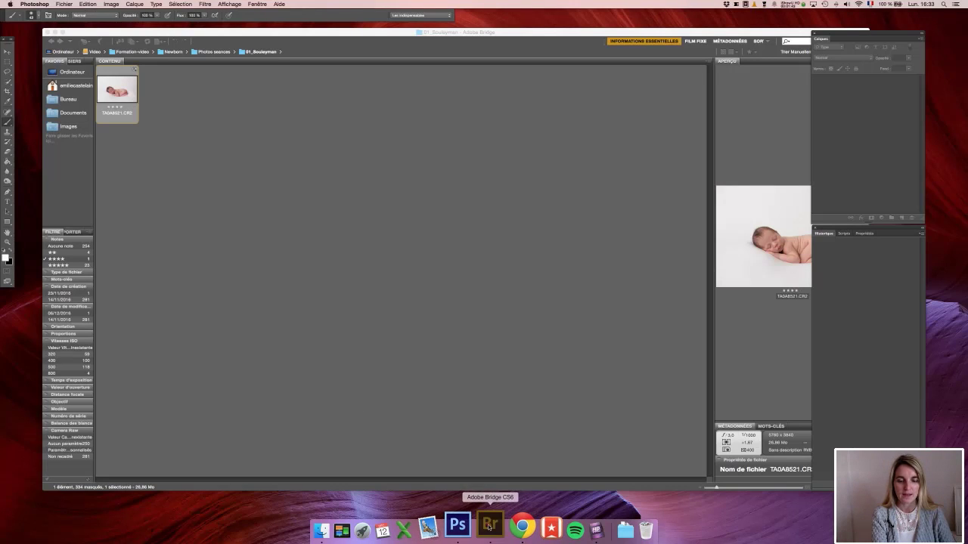
Step: Switch to Bridge, open the session folder numbered 02 in Photos seances, and show only its four-star photos
click(489, 527)
click(216, 52)
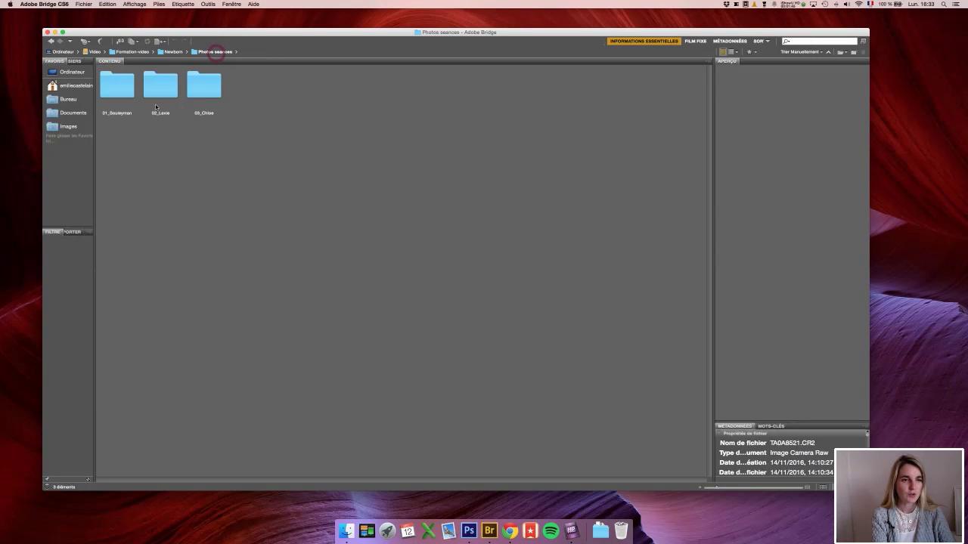
click(151, 88)
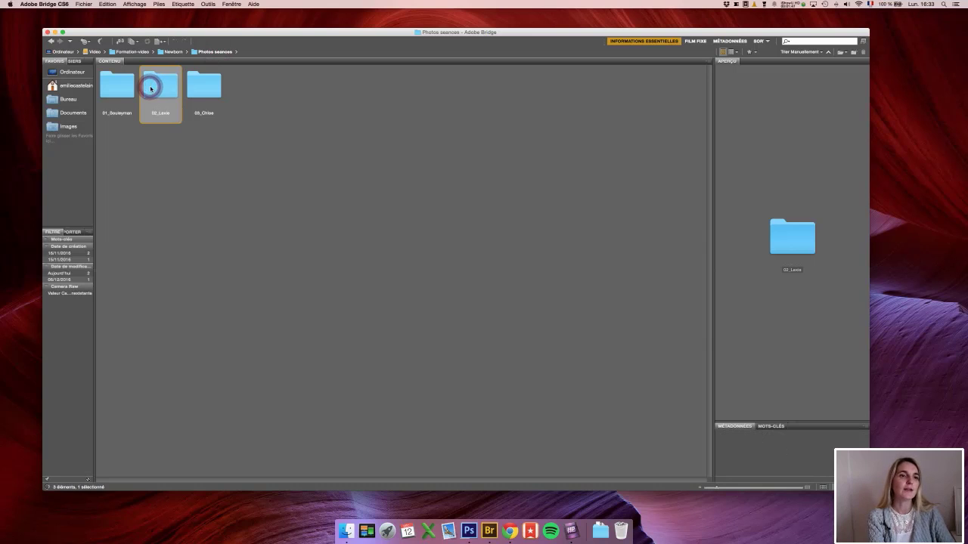
double_click(151, 88)
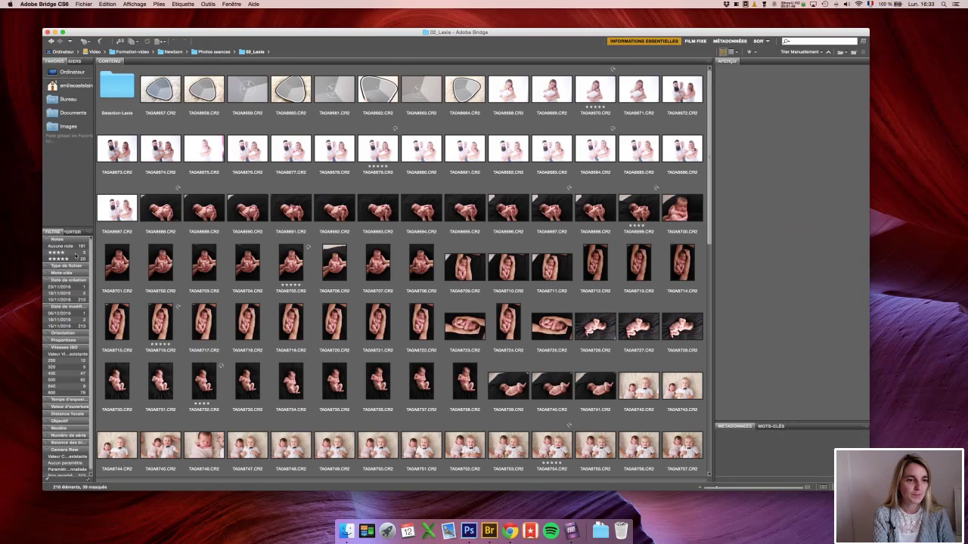
click(76, 253)
Step: Open TA0A8699.CR2 and TA0A8732.CR2 together in Camera Raw, select both, and open them in Photoshop
click(121, 91)
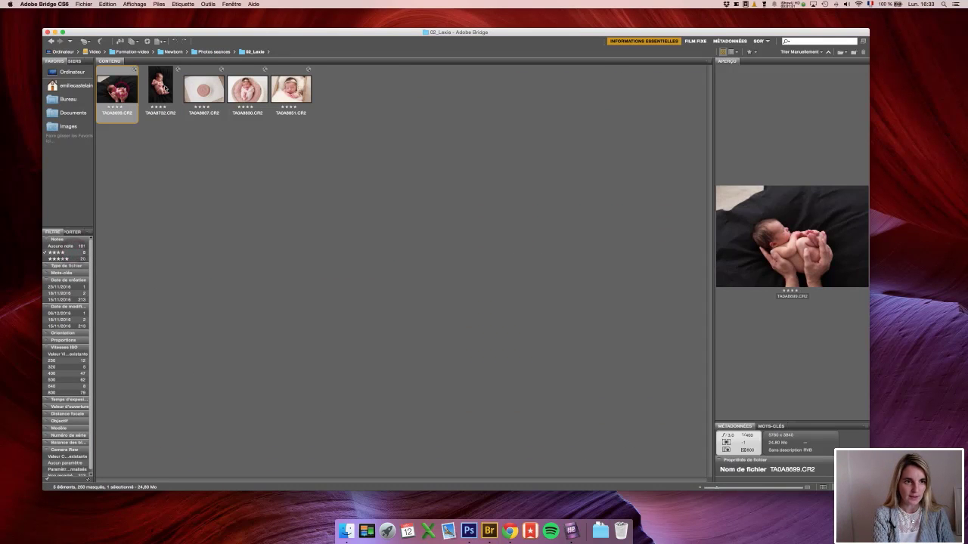
super+click(165, 89)
double_click(161, 87)
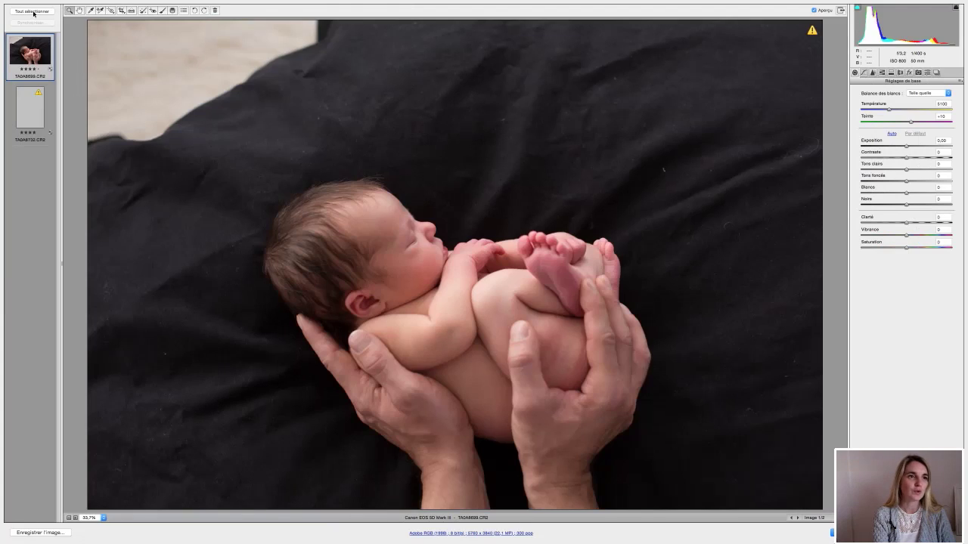
click(33, 11)
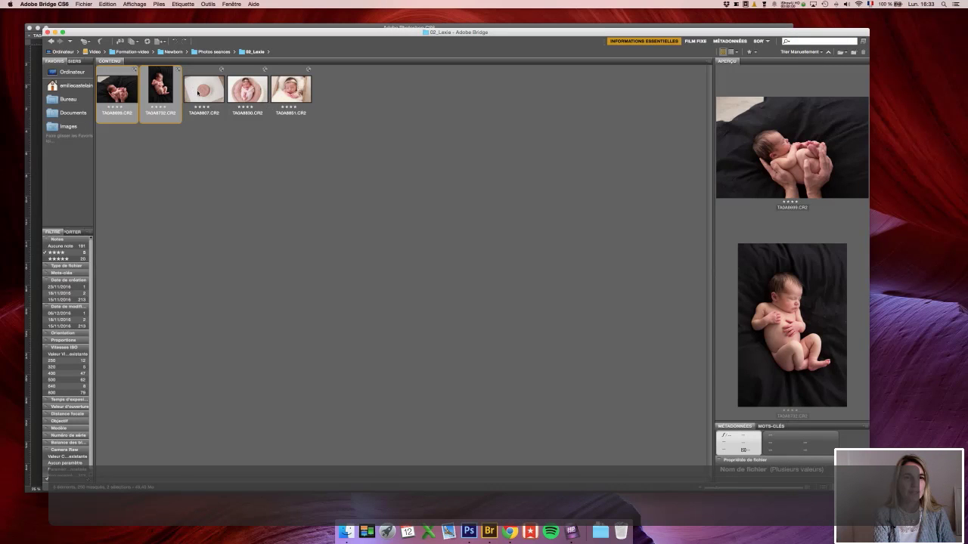
Step: Examine photos TA0A8807.CR2, TA0A8830.CR2 and TA0A8851.CR2, viewing the empty bowl and the baby with the teddy full screen
click(197, 93)
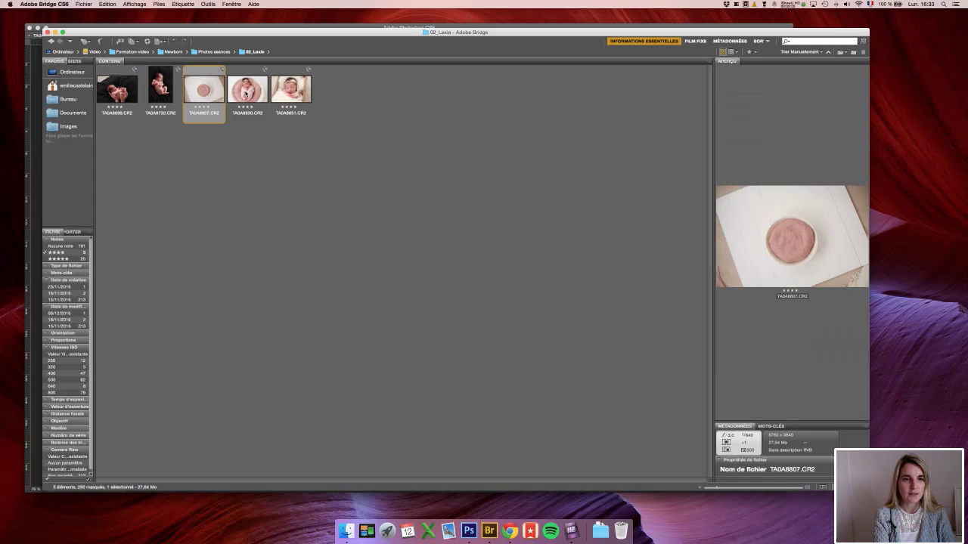
shift+click(245, 93)
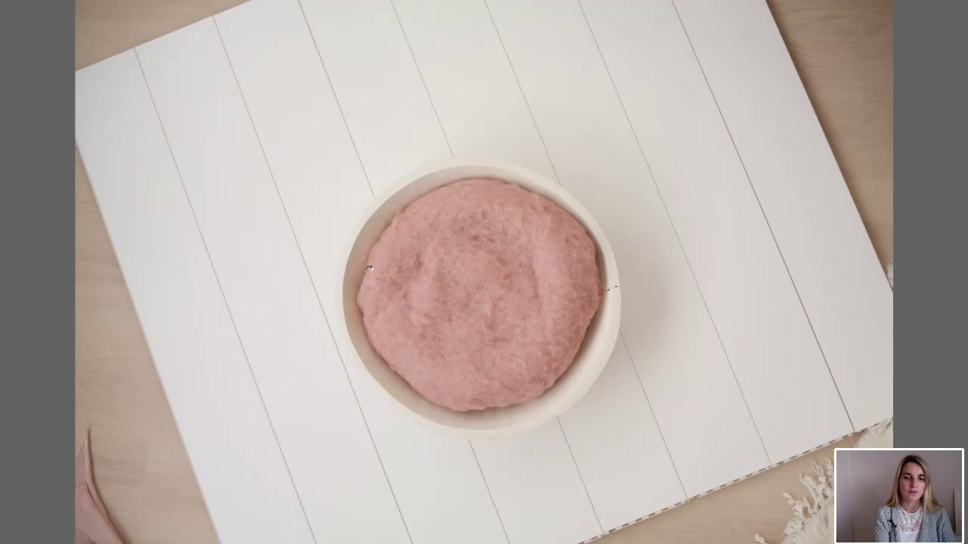
key(space)
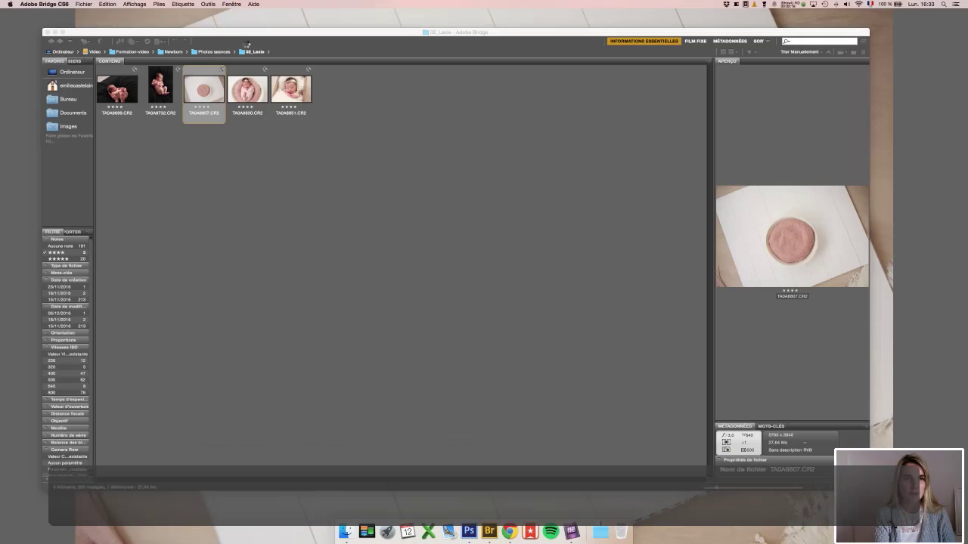
click(240, 81)
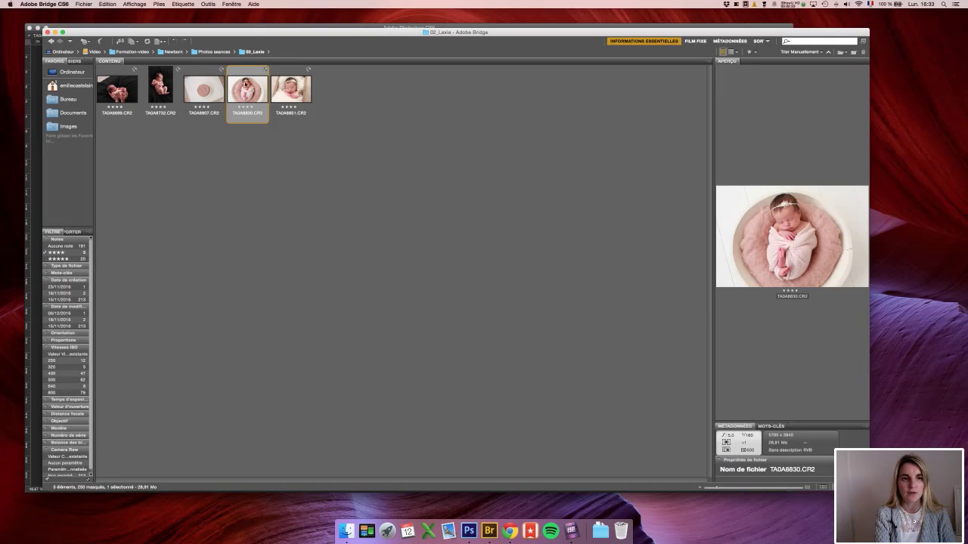
shift+click(202, 91)
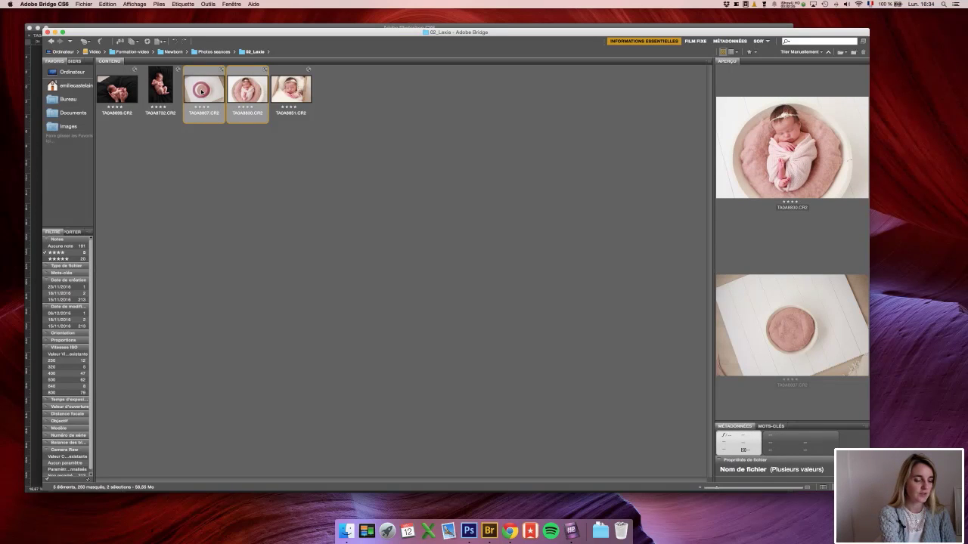
click(291, 91)
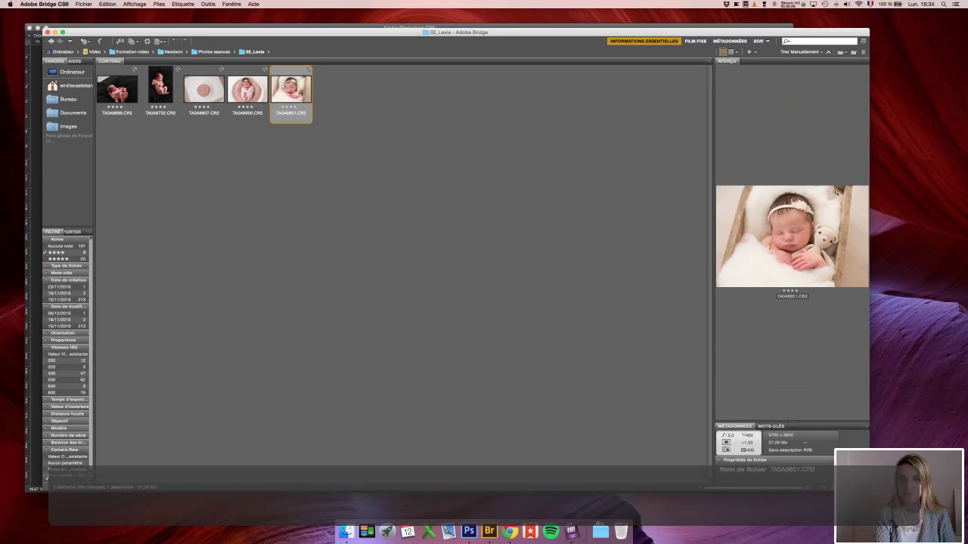
key(space)
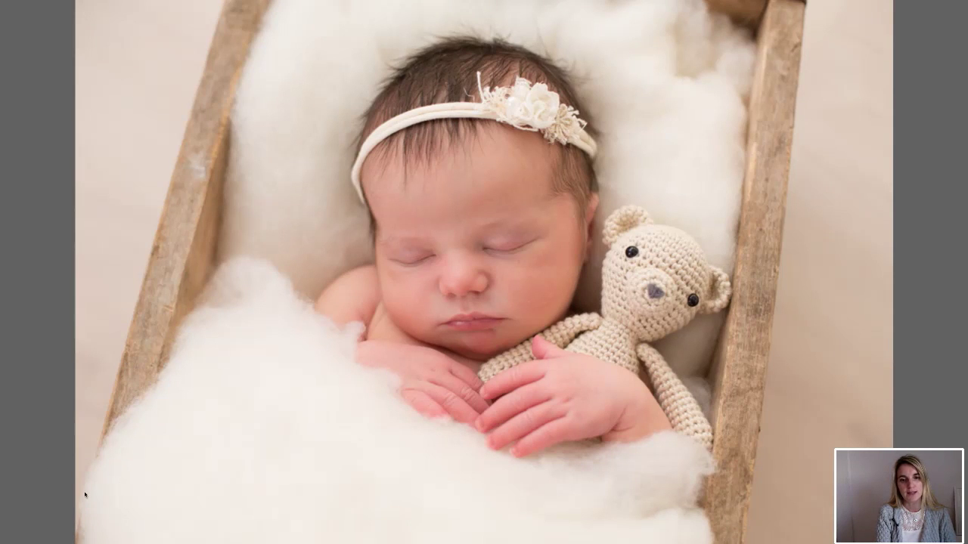
key(space)
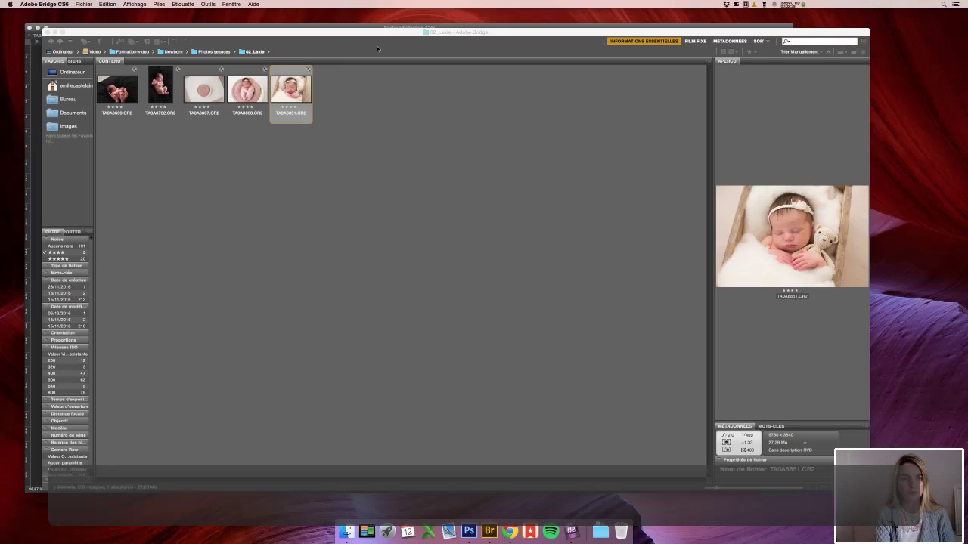
Step: Open TA0A8807.CR2, TA0A8830.CR2 and TA0A8851.CR2 in Camera Raw, select all three, and open them in Photoshop
key(super+Tab)
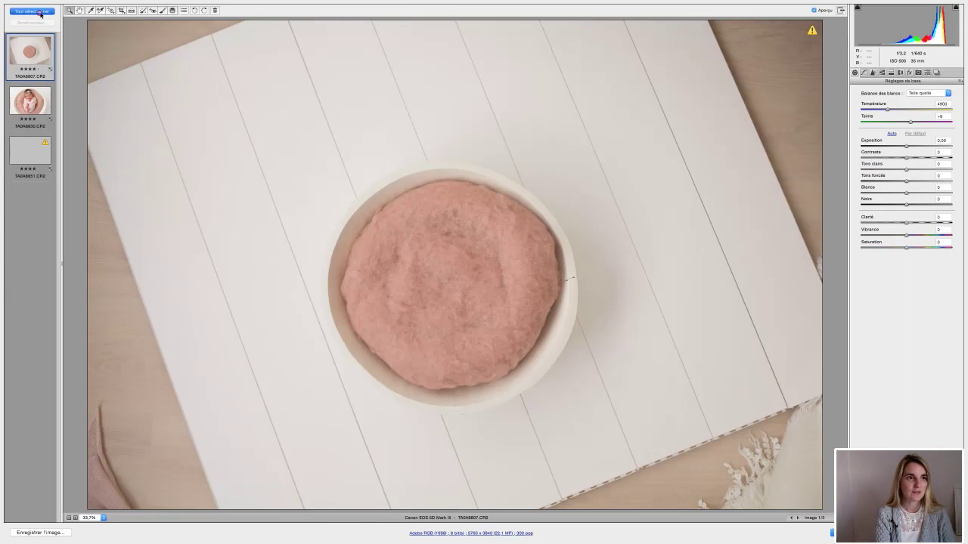
click(34, 11)
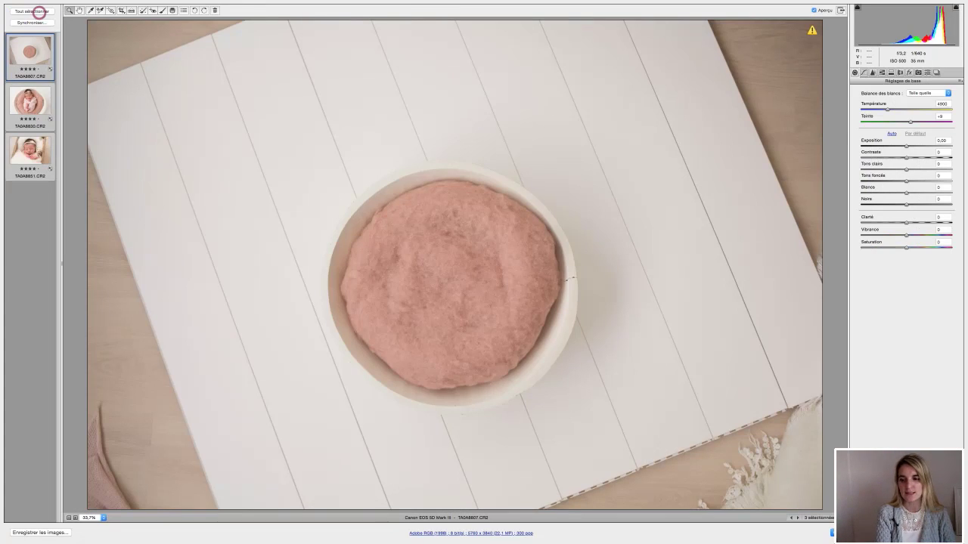
key(Escape)
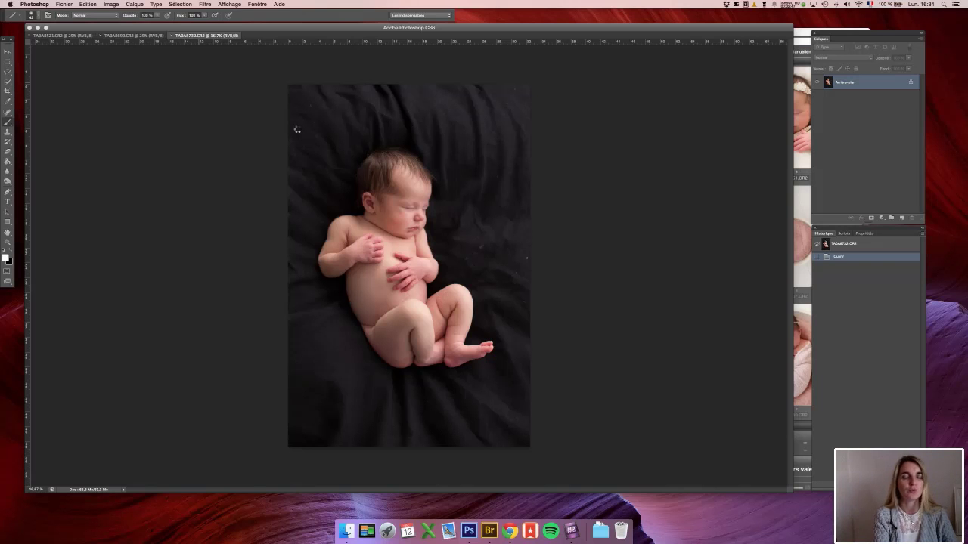
Step: Switch to Bridge, open the session folder numbered 03 in Photos seances, and show only its four-star photos
key(super+Tab)
click(197, 52)
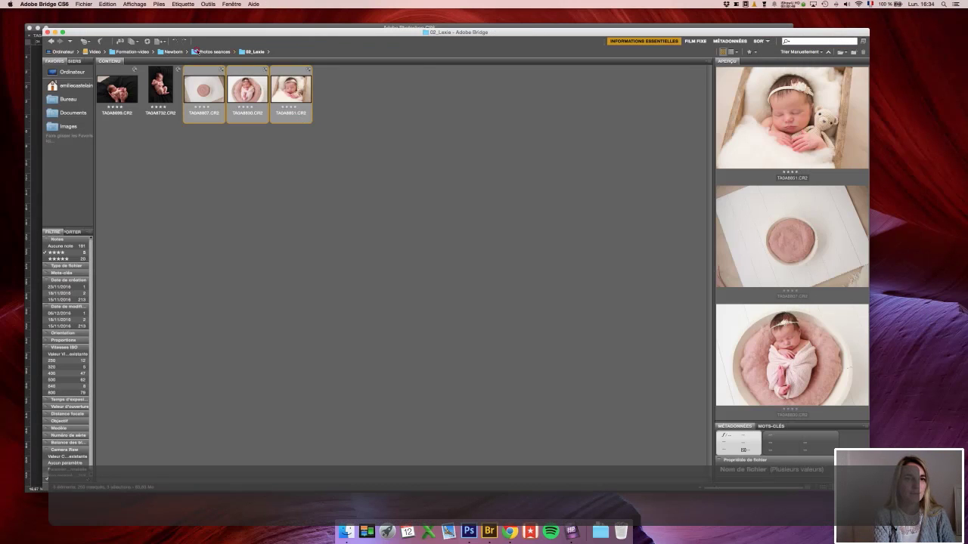
click(194, 89)
double_click(193, 89)
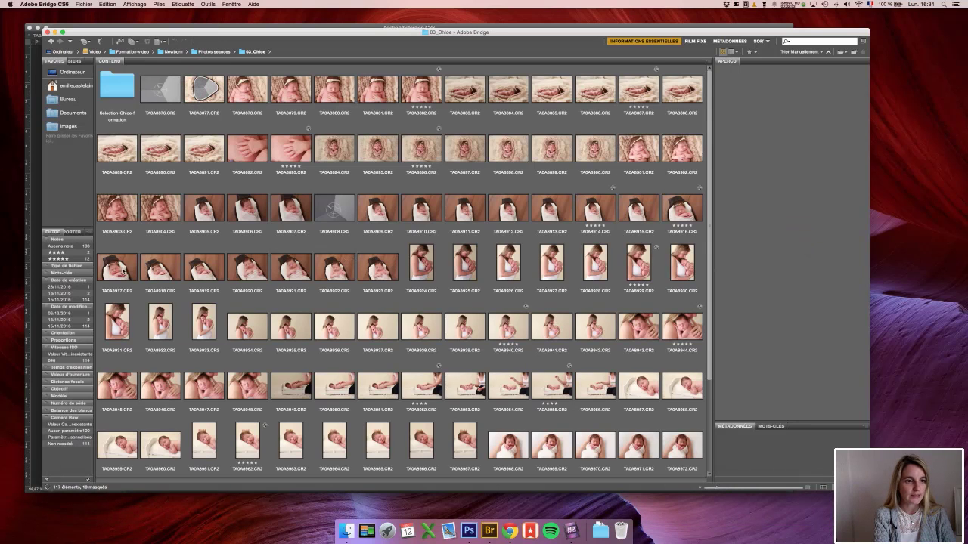
click(79, 254)
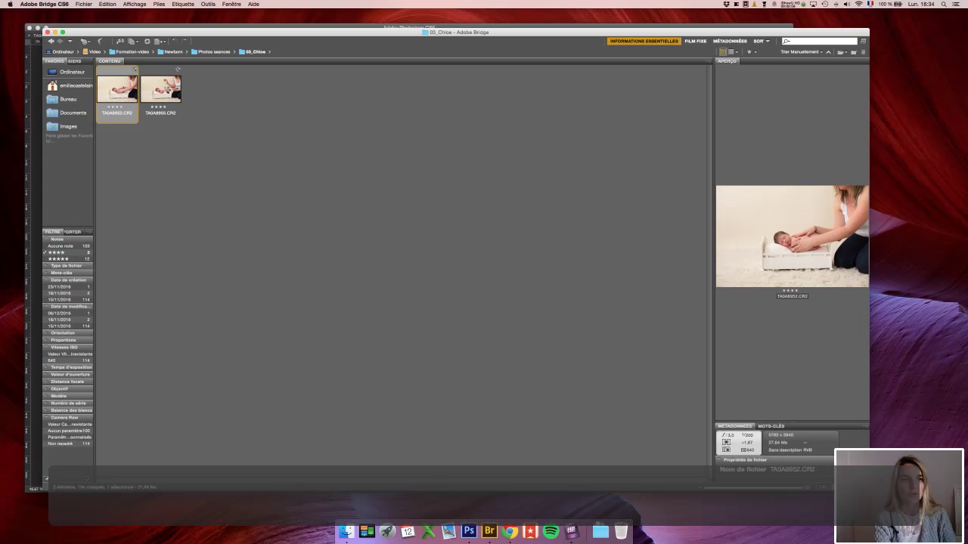
Step: Compare TA0A8952.CR2 and TA0A8955.CR2 full screen, and open both in Photoshop through Camera Raw
key(space)
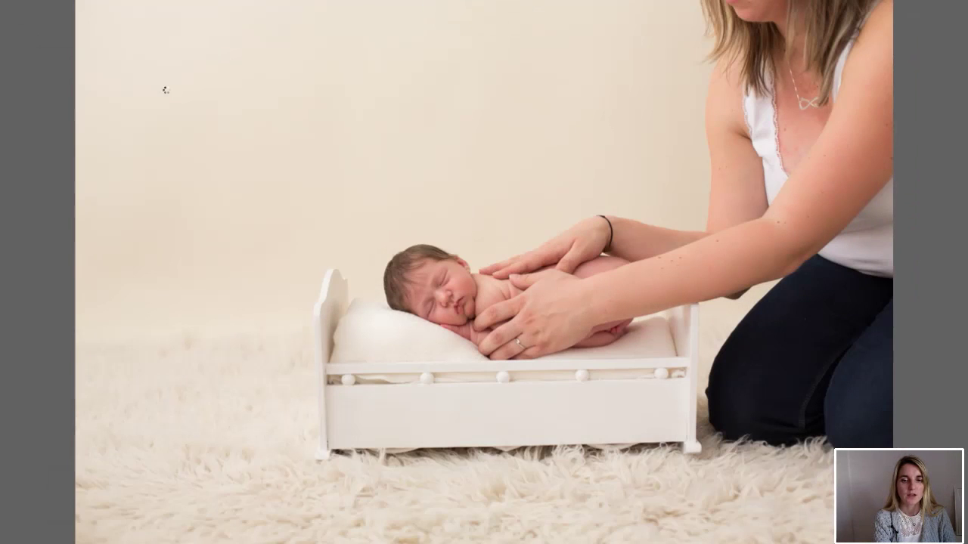
key(Right)
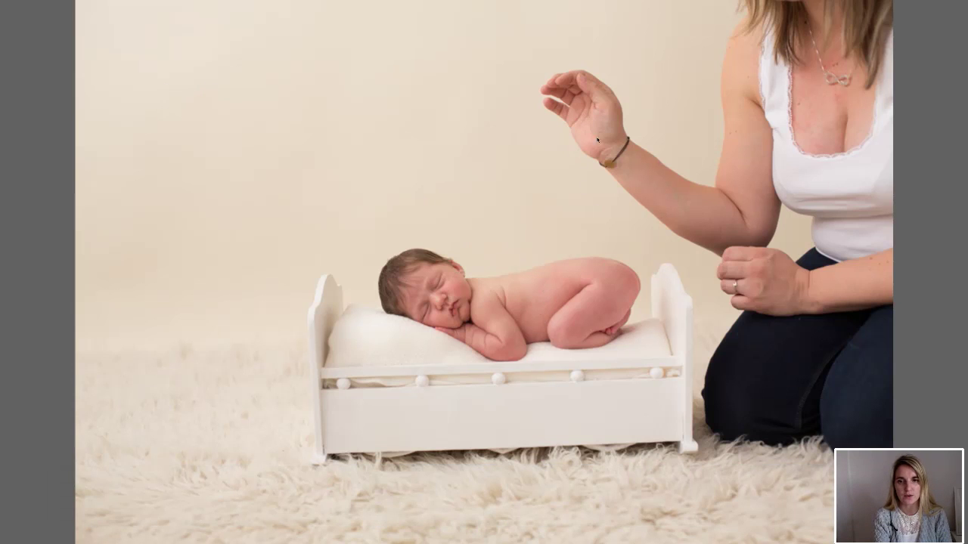
key(Up)
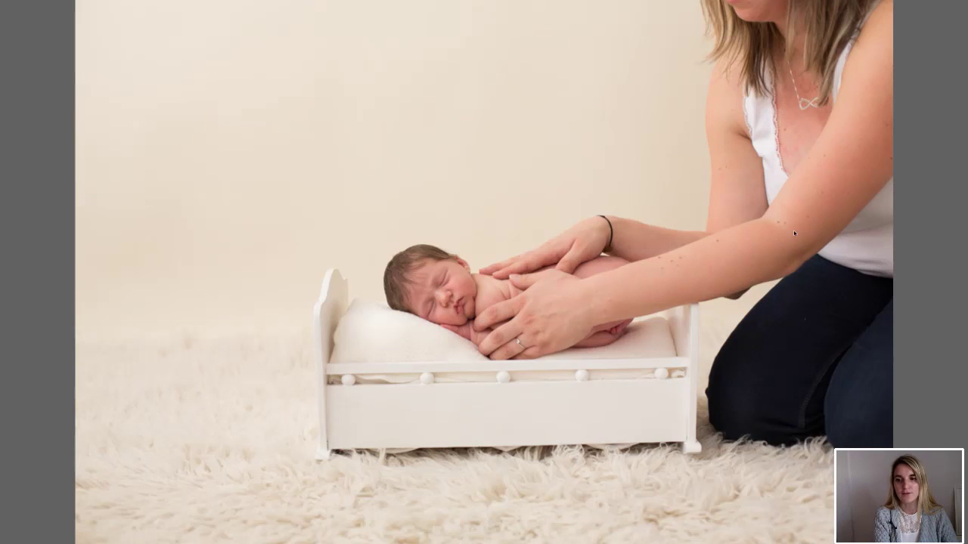
key(Escape)
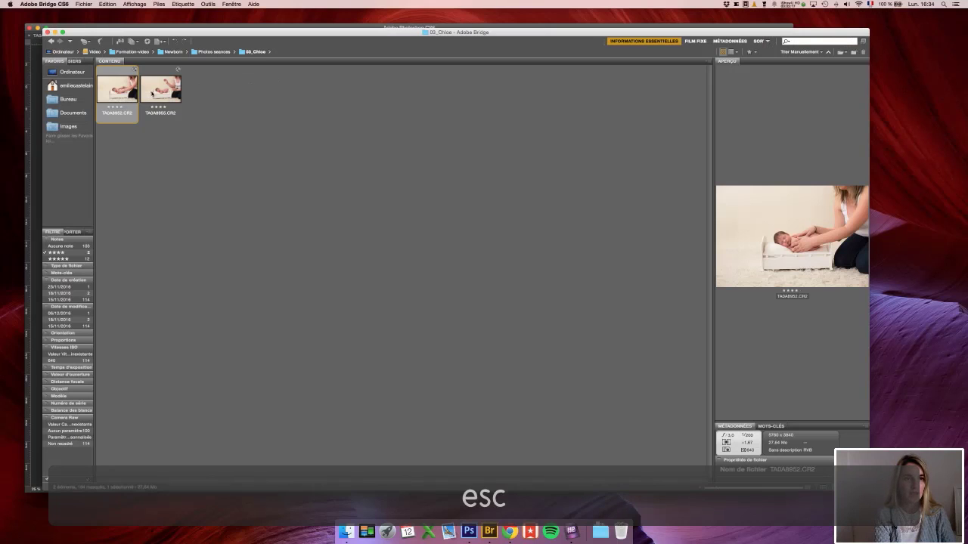
super+click(151, 92)
key(super+Tab)
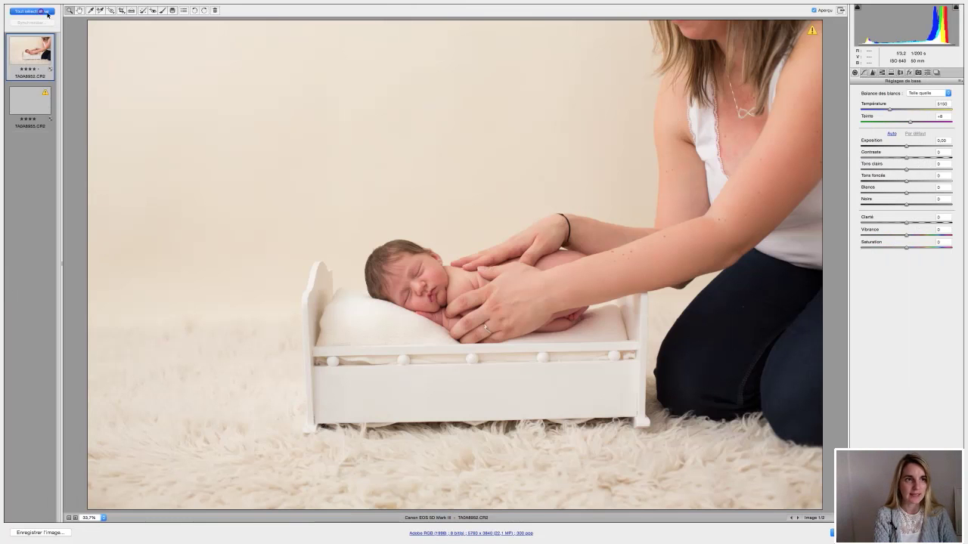
click(40, 10)
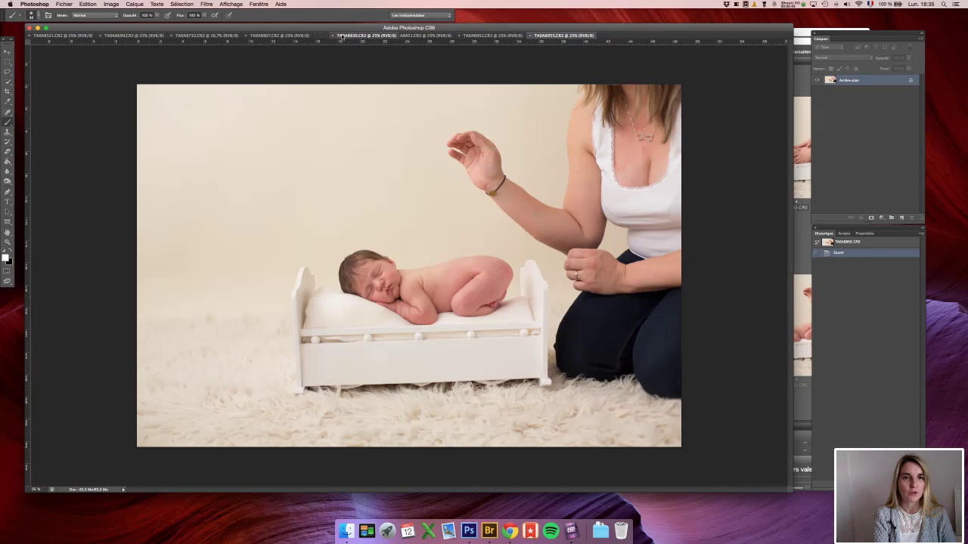
Step: Move the TA0A8851.CR2 document to second place, directly after TA0A8521.CR2, and bring up TA0A8521.CR2
click(339, 36)
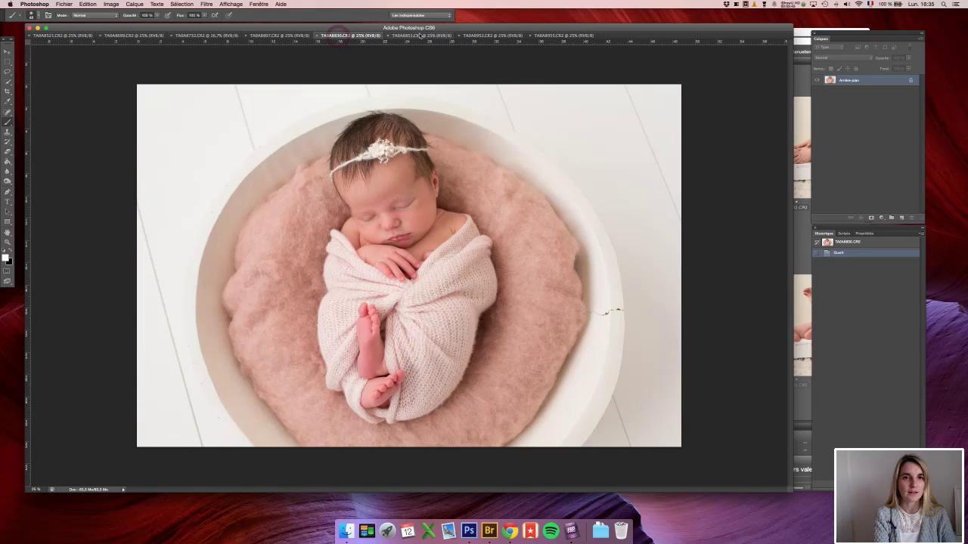
drag(427, 36, 91, 36)
click(73, 36)
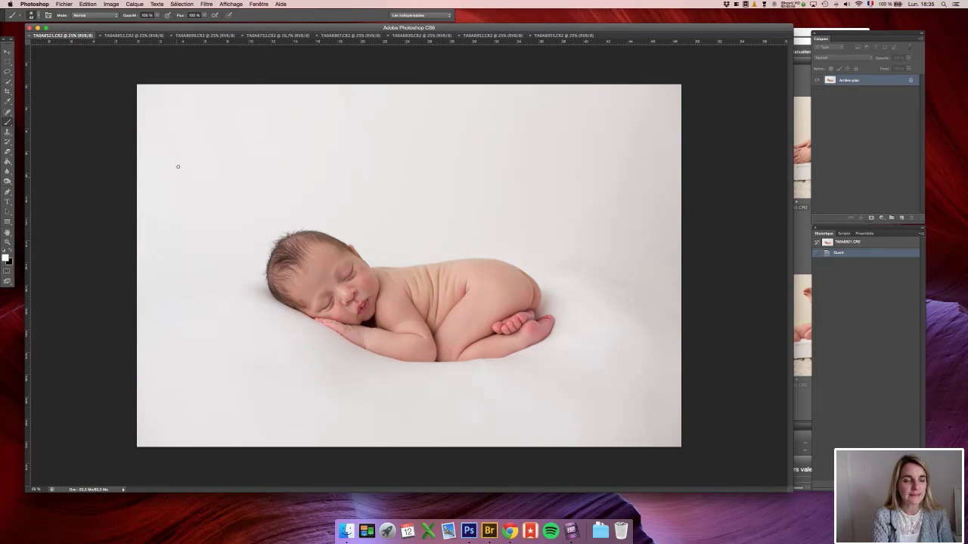
Step: Enlarge the soft brush to about 1450 px and add a new empty layer above the background
click(31, 14)
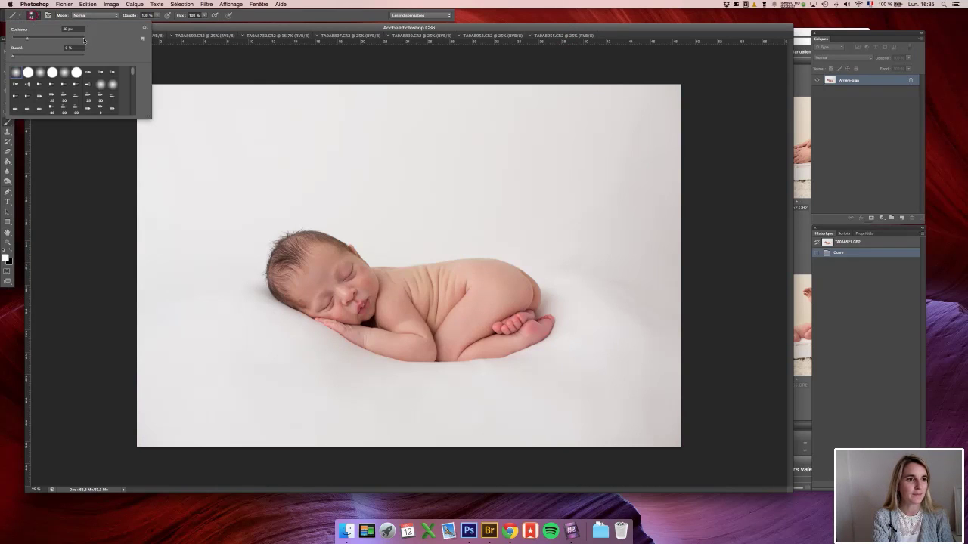
click(78, 39)
drag(78, 38, 79, 38)
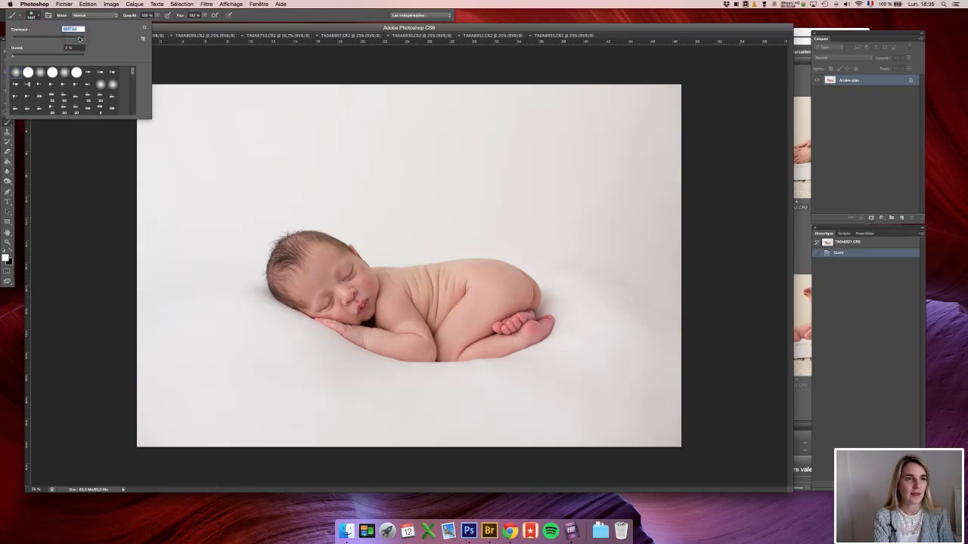
click(902, 218)
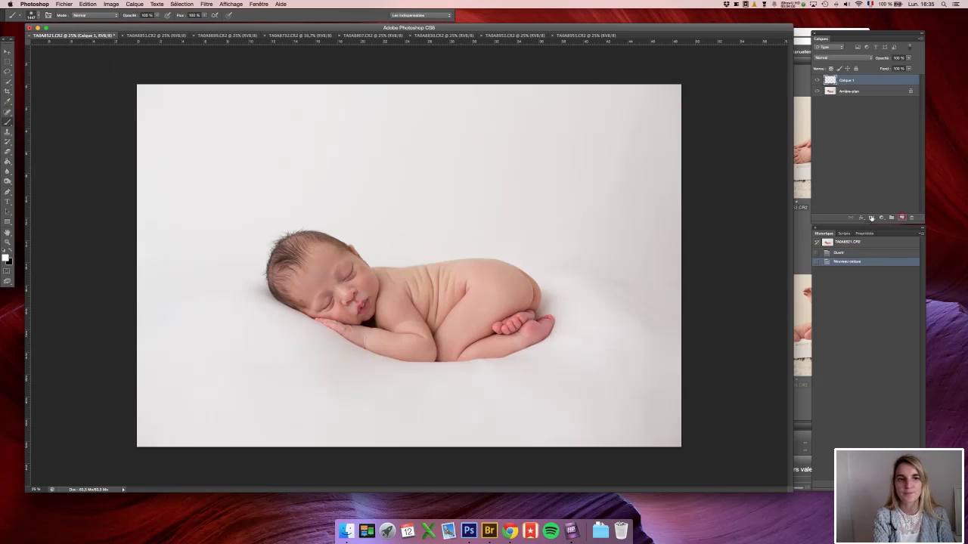
Step: Sample the backdrop colour at its upper corner, lighten the foreground colour to near-white fbfbfb, and return to the Brush
alt+click(178, 127)
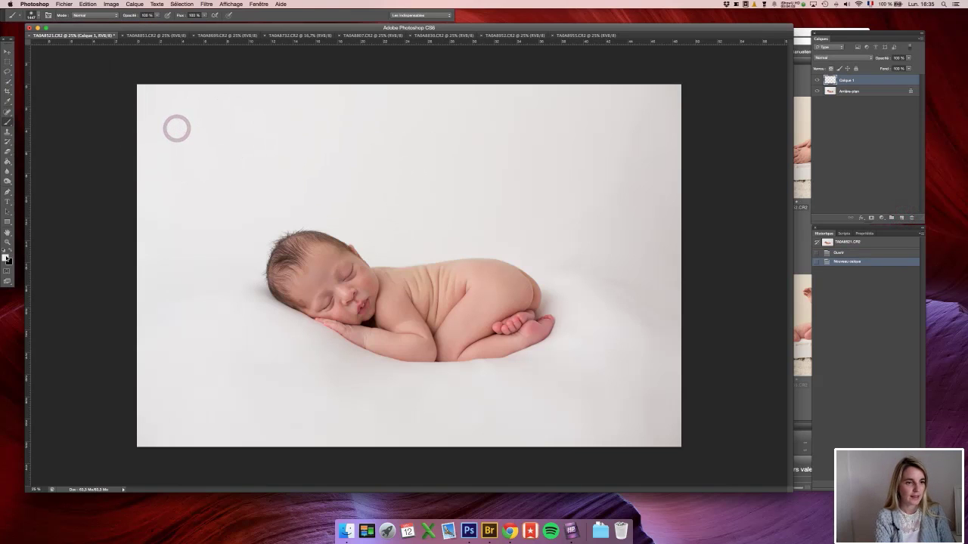
click(7, 259)
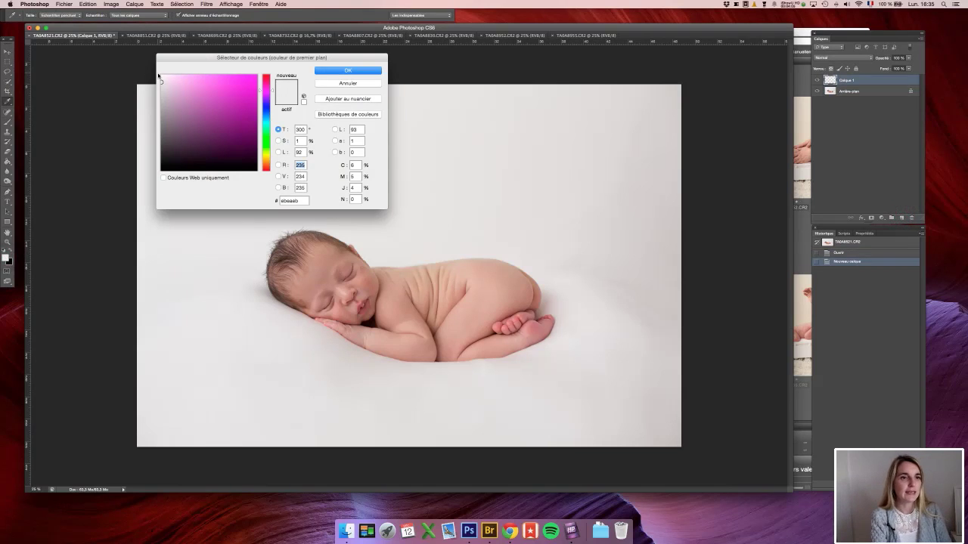
drag(161, 81, 161, 78)
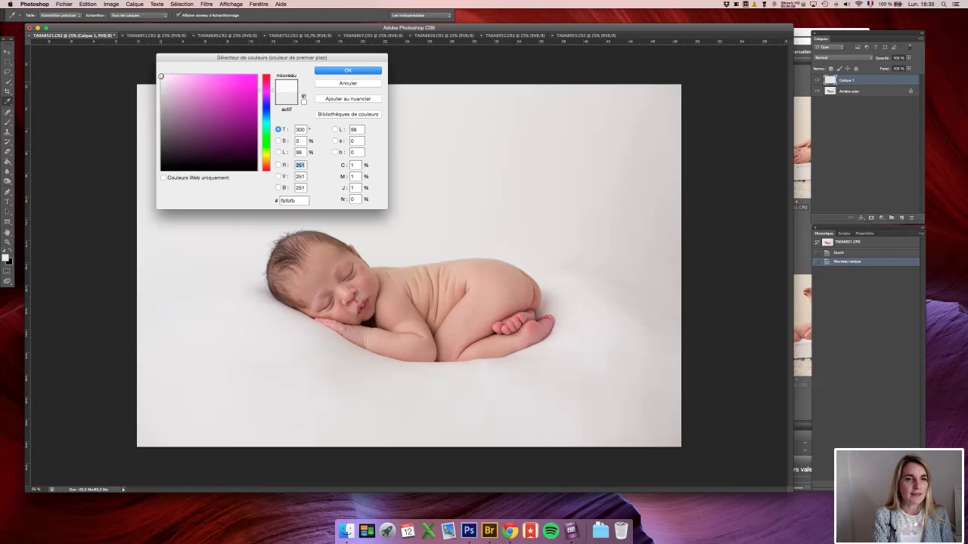
click(348, 71)
key(b)
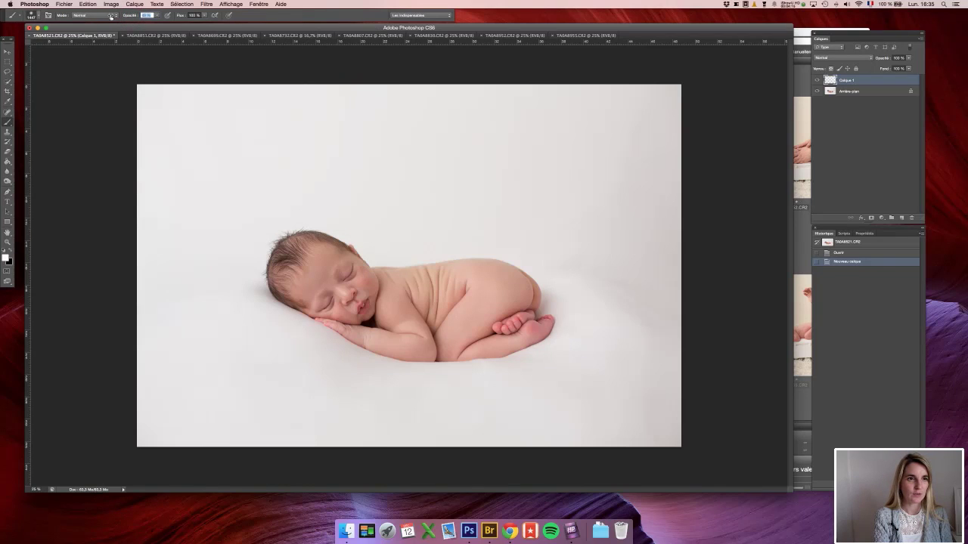
Step: Paint the backdrop all around the baby near-white with the brush at 41% opacity, and compare the result with the layer hidden
text(31)
mouse_move(177, 121)
mouse_down()
mouse_move(162, 148)
mouse_move(198, 99)
mouse_up()
drag(275, 114, 173, 128)
mouse_move(173, 134)
mouse_down()
mouse_move(164, 261)
mouse_move(186, 391)
mouse_move(176, 383)
mouse_move(383, 443)
mouse_move(266, 443)
mouse_move(706, 404)
mouse_move(655, 363)
mouse_up()
mouse_move(654, 261)
mouse_down()
mouse_move(644, 104)
mouse_move(551, 126)
mouse_move(292, 134)
mouse_move(334, 96)
mouse_move(169, 113)
mouse_move(181, 105)
mouse_up()
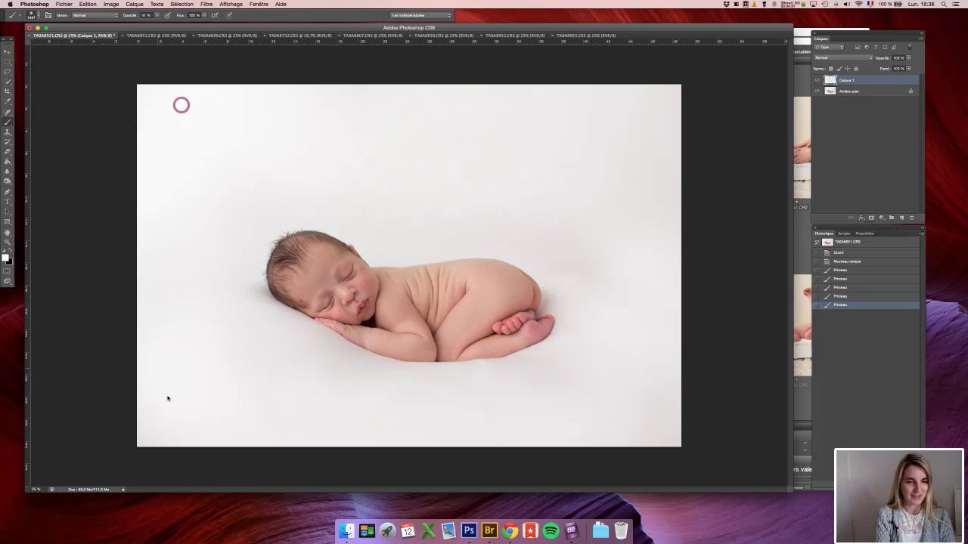
click(174, 350)
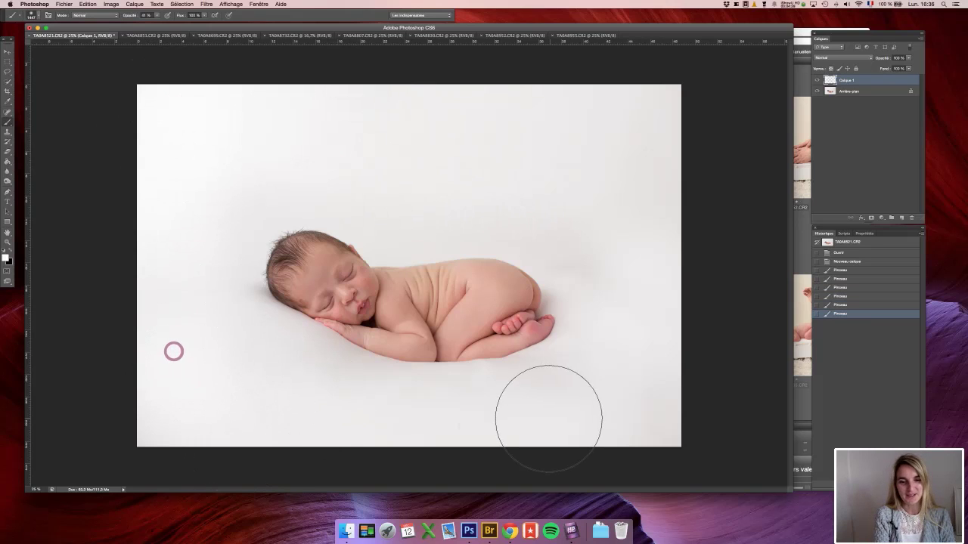
click(533, 422)
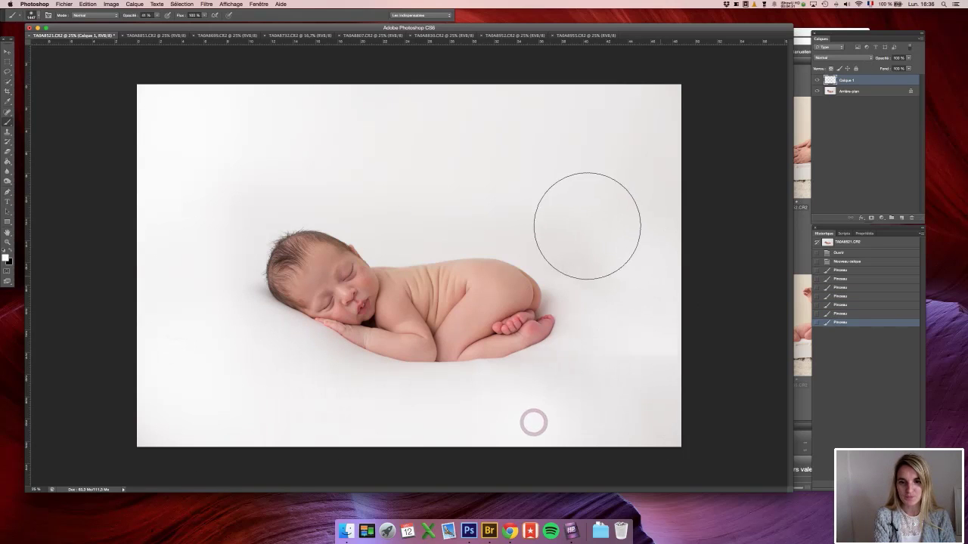
click(616, 177)
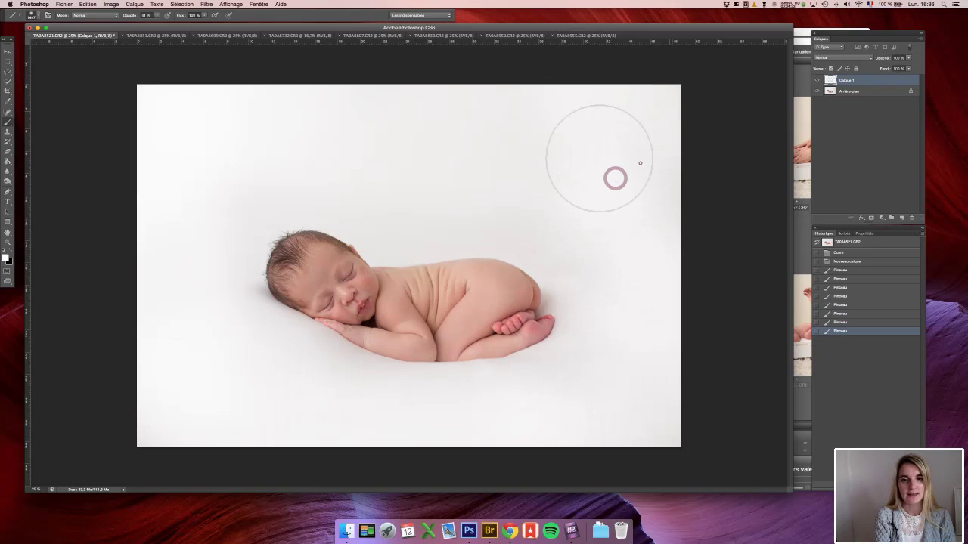
click(640, 163)
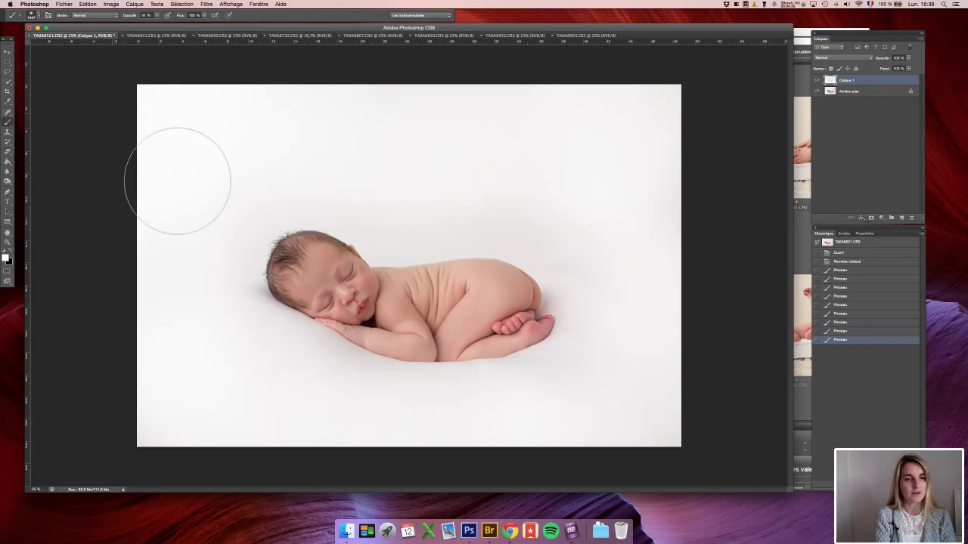
click(193, 388)
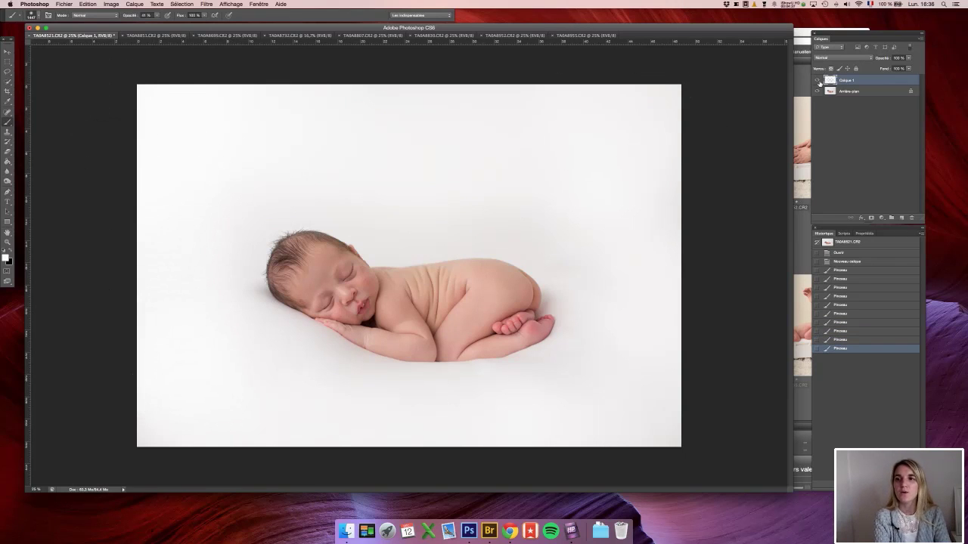
click(817, 81)
click(816, 81)
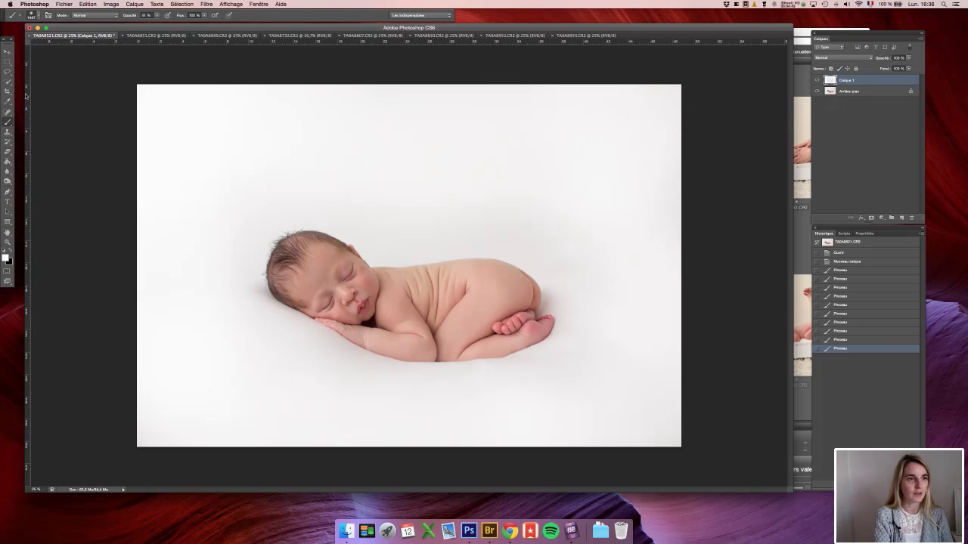
Step: Add another empty layer for skin retouching and set up the Spot Healing Brush with a smaller brush size
click(7, 111)
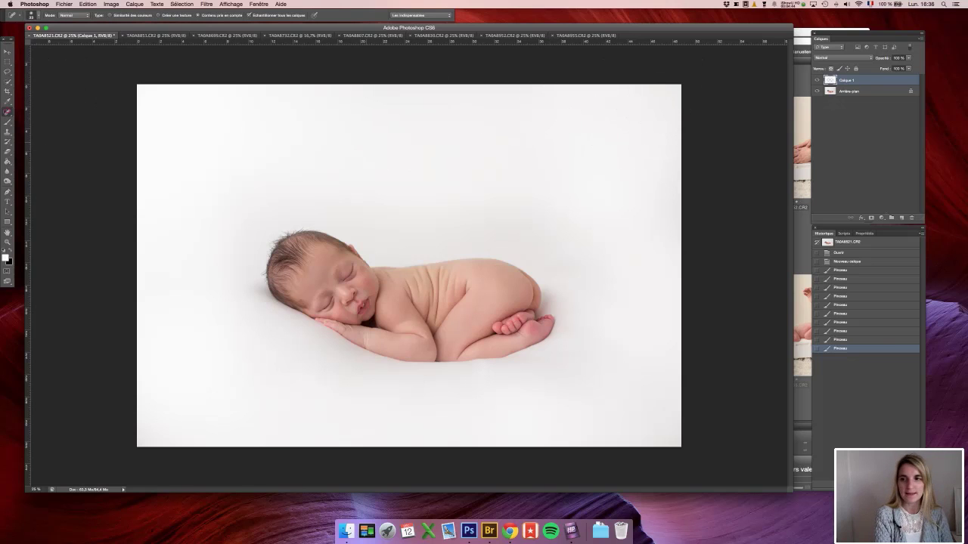
click(901, 218)
scroll(279, 248, up, 10)
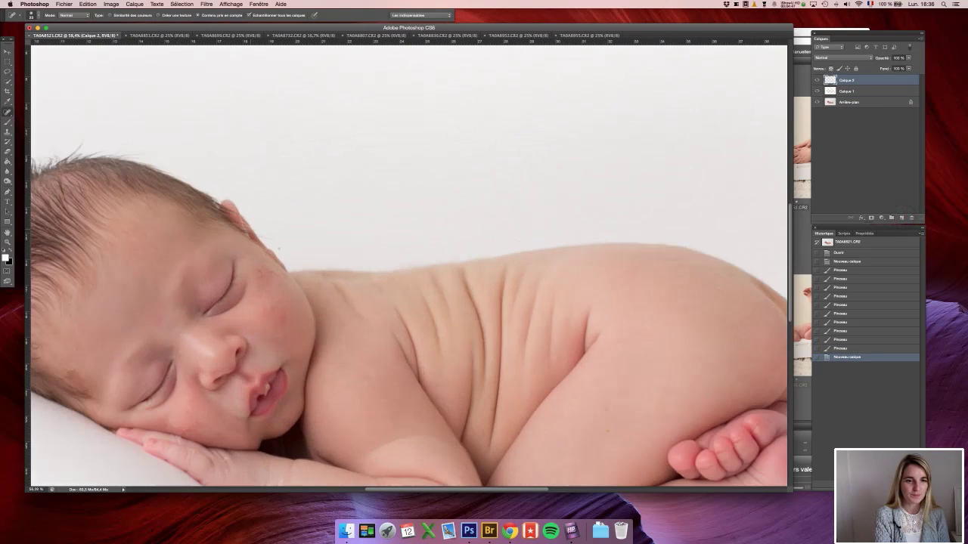
scroll(279, 248, down, 2)
scroll(307, 218, left, 1)
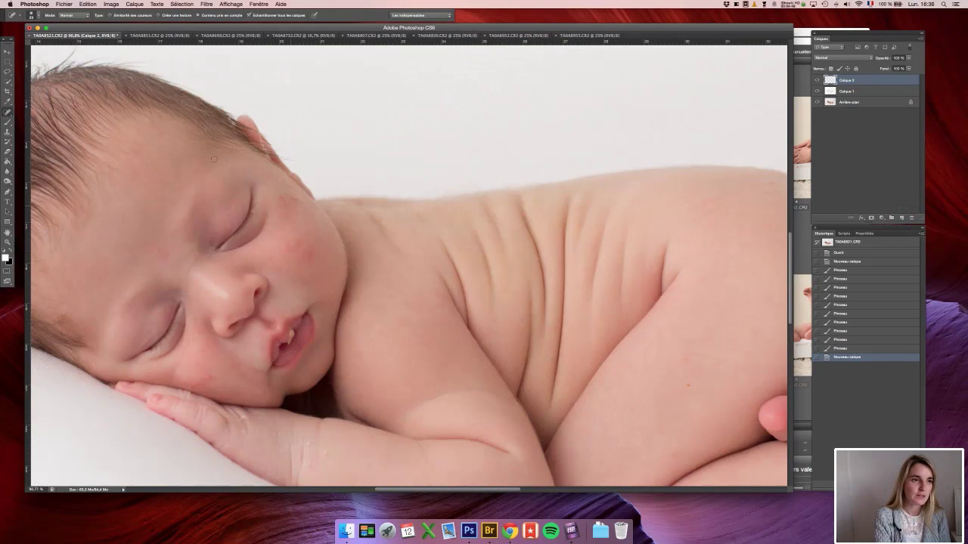
click(8, 113)
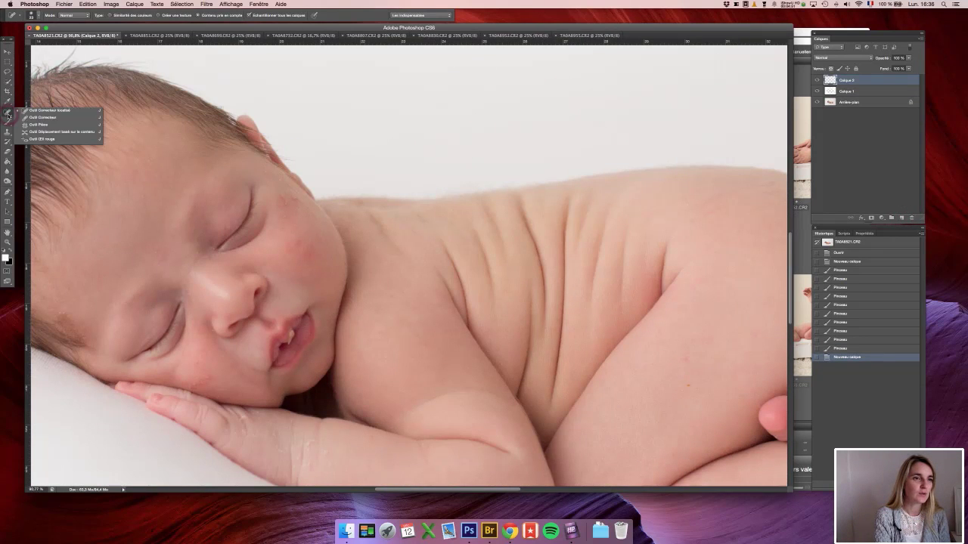
click(7, 114)
click(33, 16)
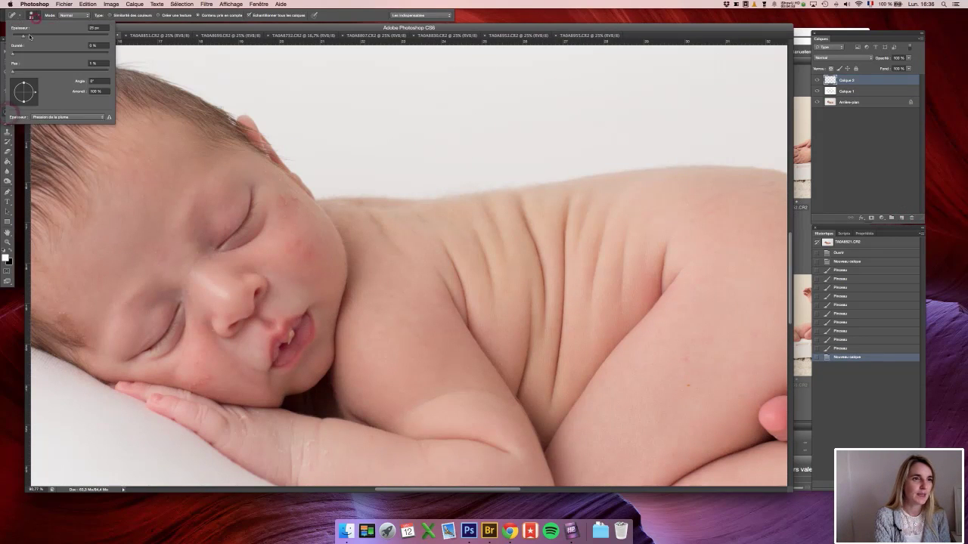
click(19, 34)
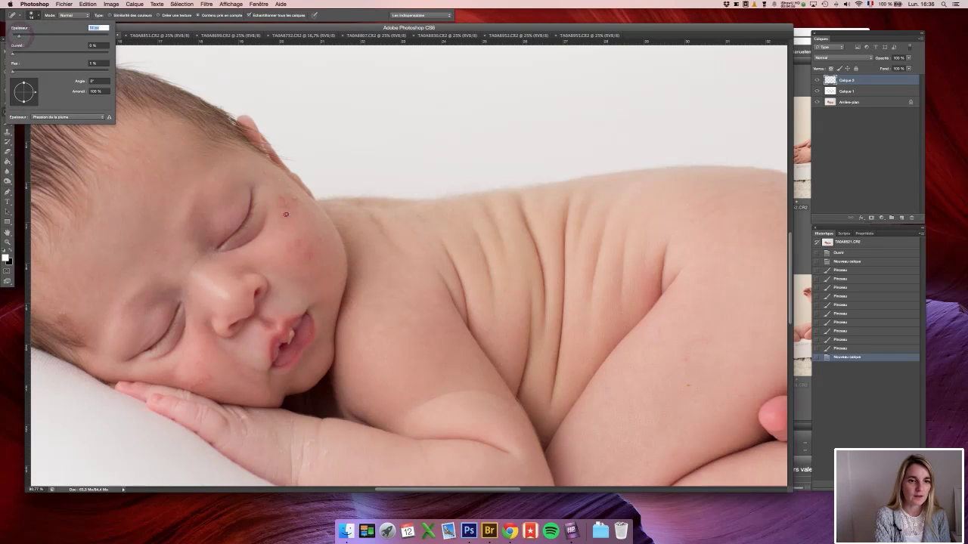
Step: Heal the cluster of red marks on the baby's temple, beside the outer corner of the upper closed eye
click(286, 214)
click(284, 205)
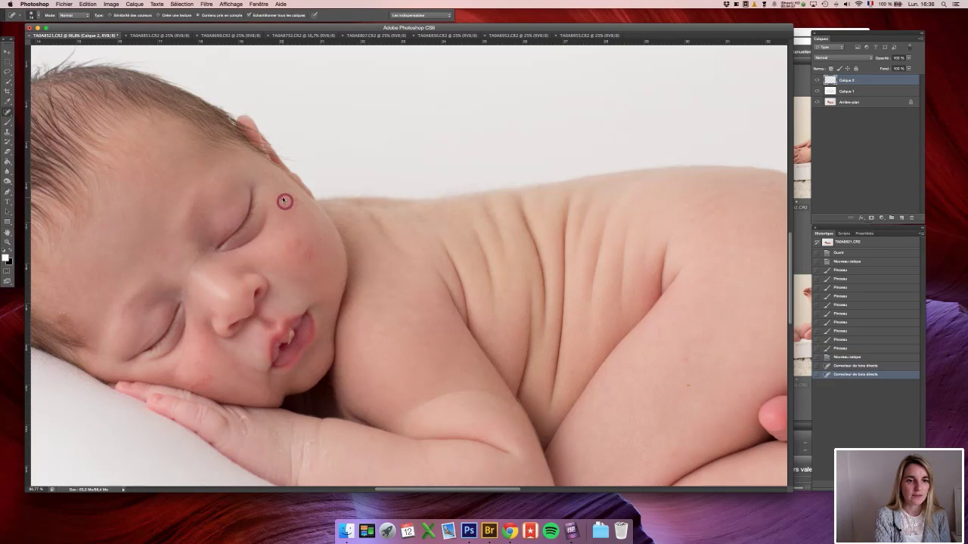
click(281, 202)
click(285, 198)
click(287, 199)
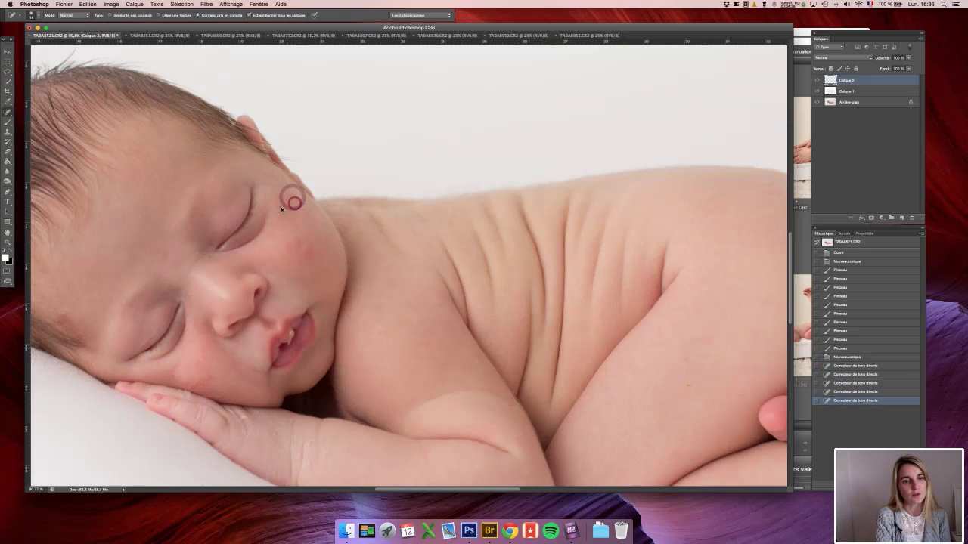
click(282, 202)
click(280, 206)
click(279, 203)
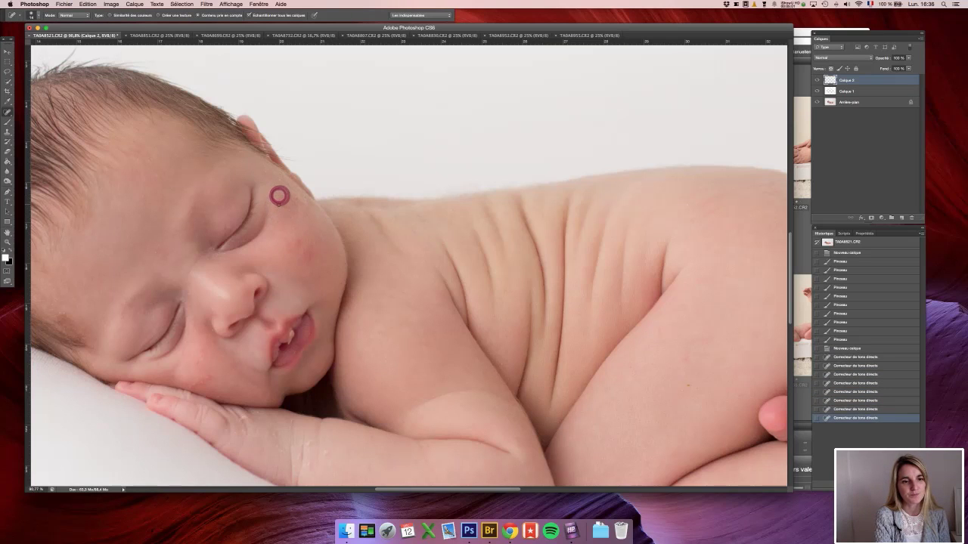
click(278, 198)
Step: Heal the red spots in the middle of the baby's upper cheek
click(290, 248)
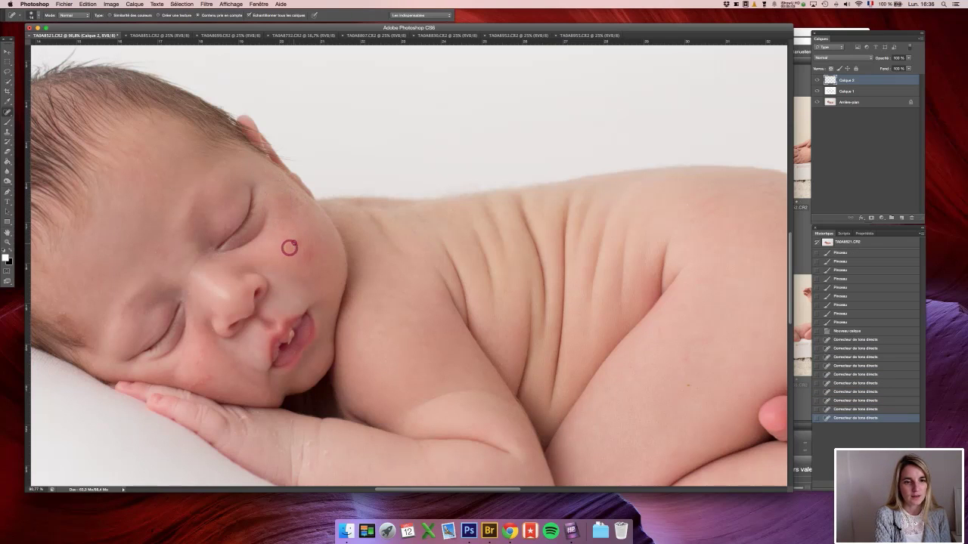
click(296, 242)
click(304, 253)
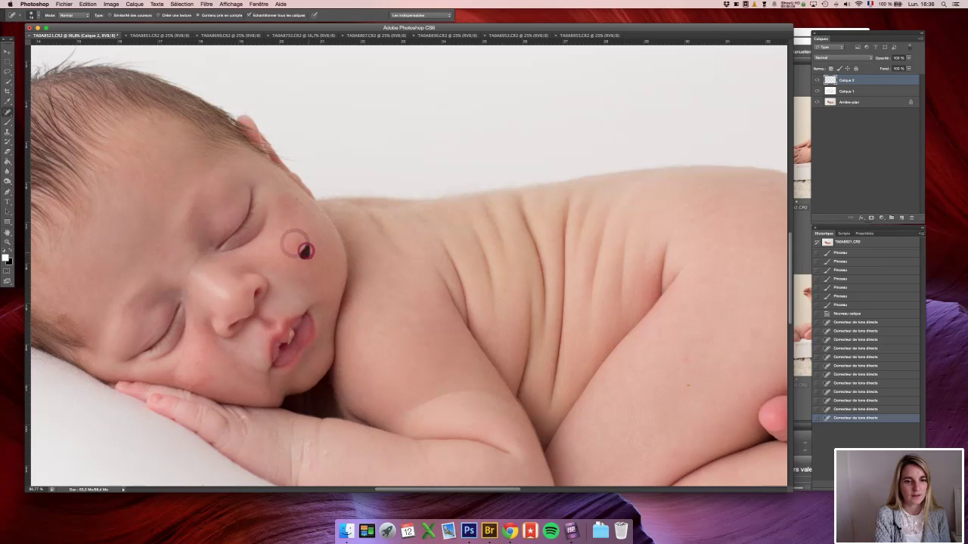
click(313, 249)
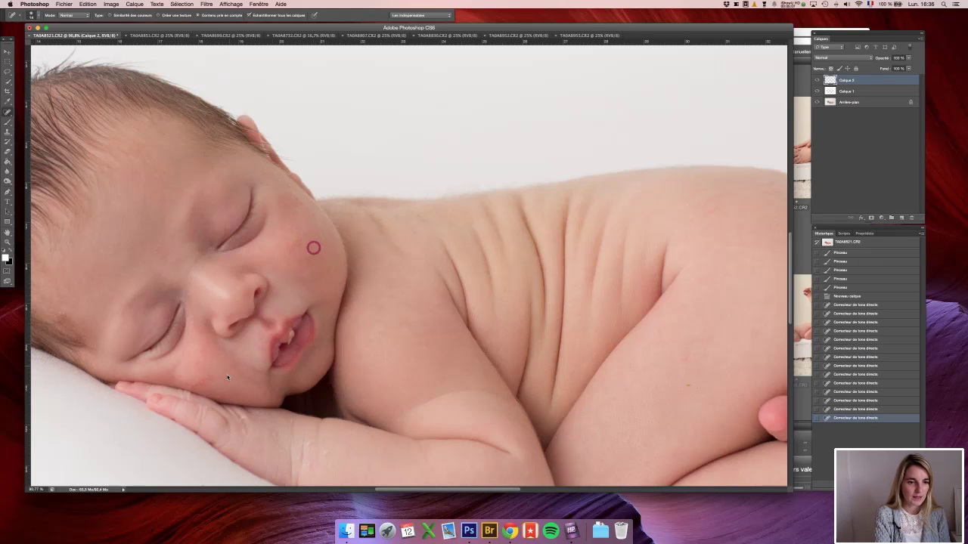
Step: Heal the red marks on the lower cheek above the hand, and undo the last correction tried beside the nostril
click(206, 378)
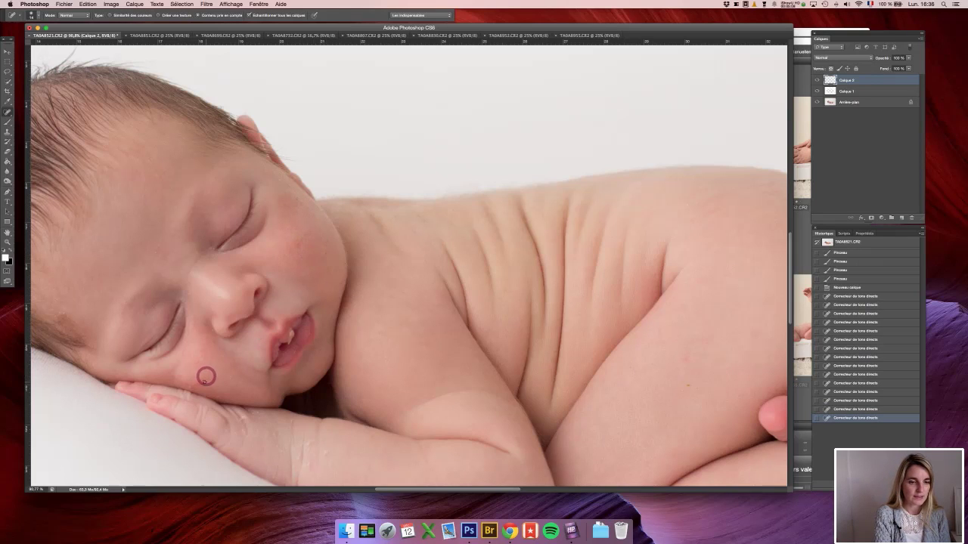
click(203, 382)
click(193, 385)
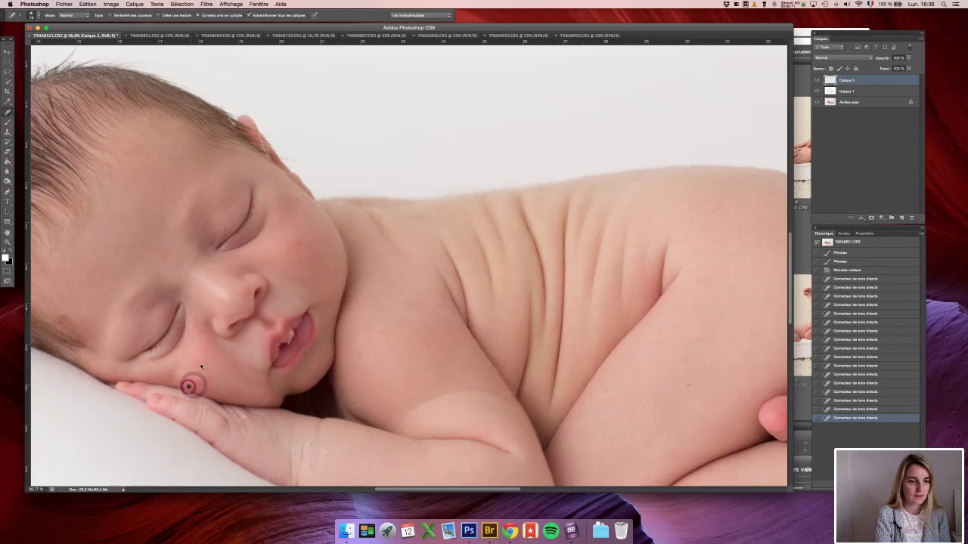
click(198, 362)
click(213, 331)
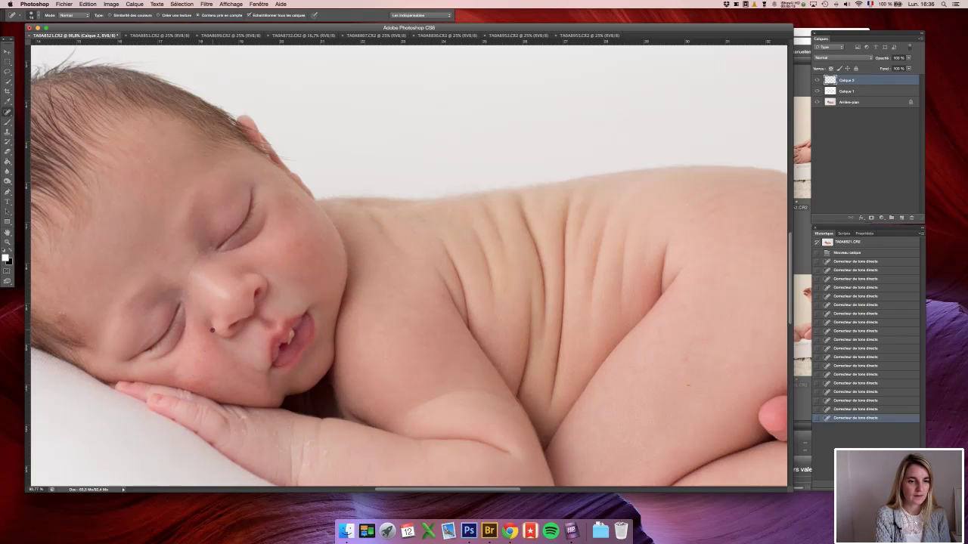
key(super+z)
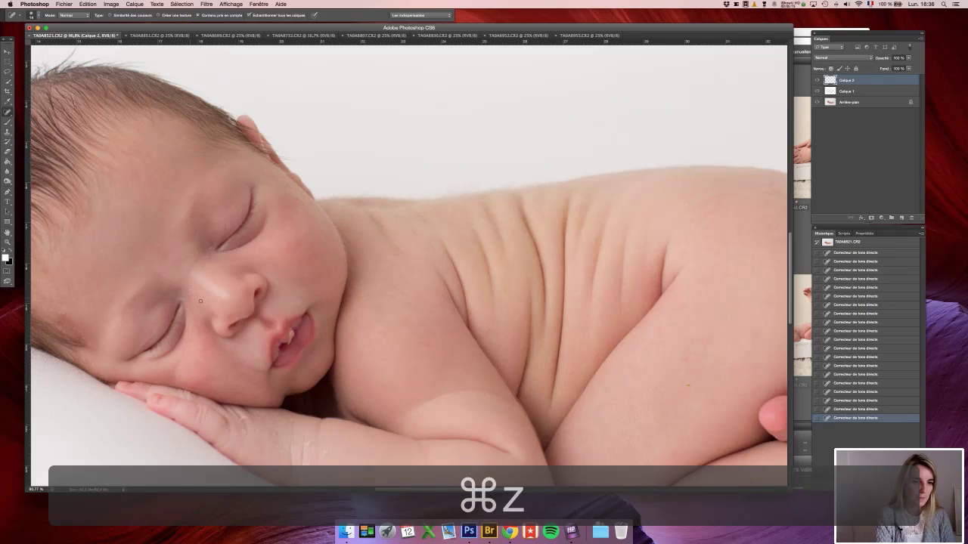
Step: Heal the small blemishes between the baby's eyebrows, on the forehead, and on the thigh
click(198, 250)
click(155, 251)
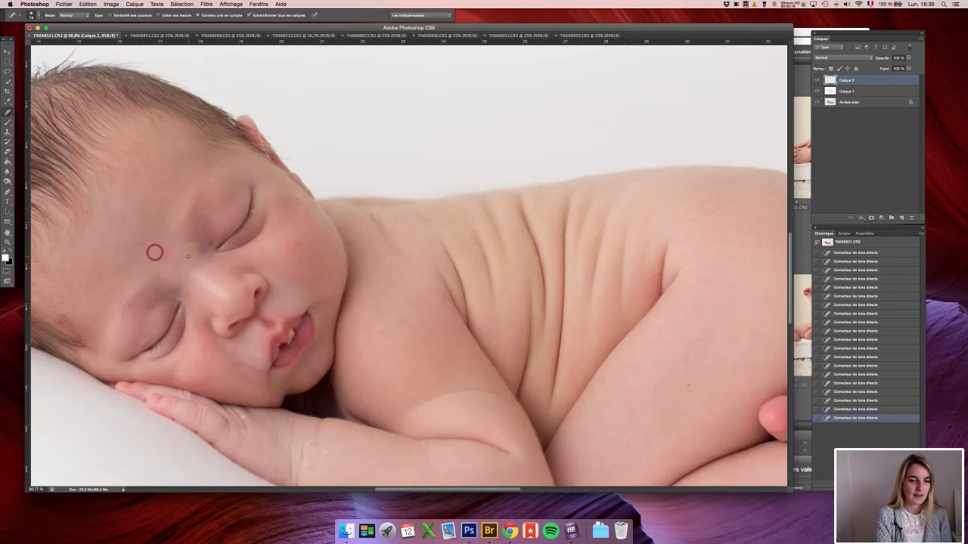
scroll(188, 257, down, 3)
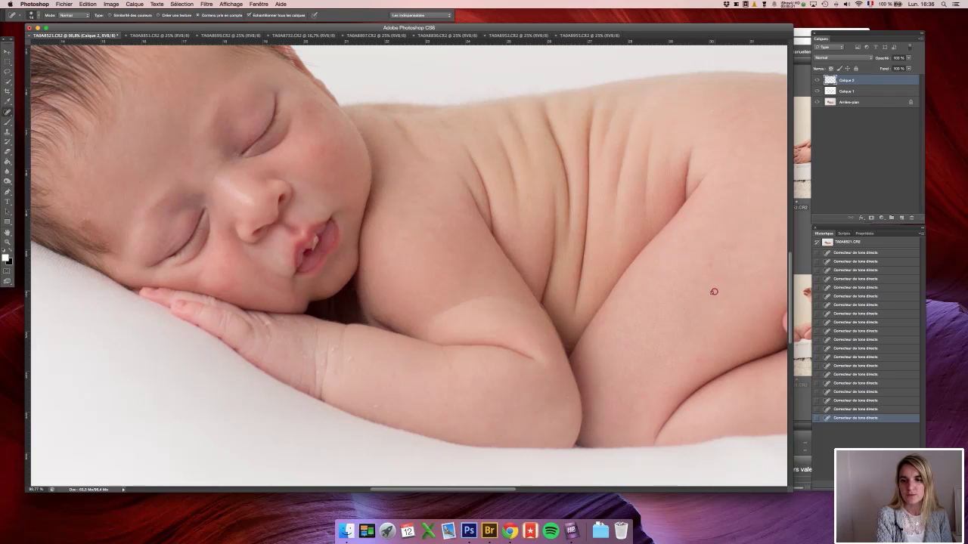
click(709, 264)
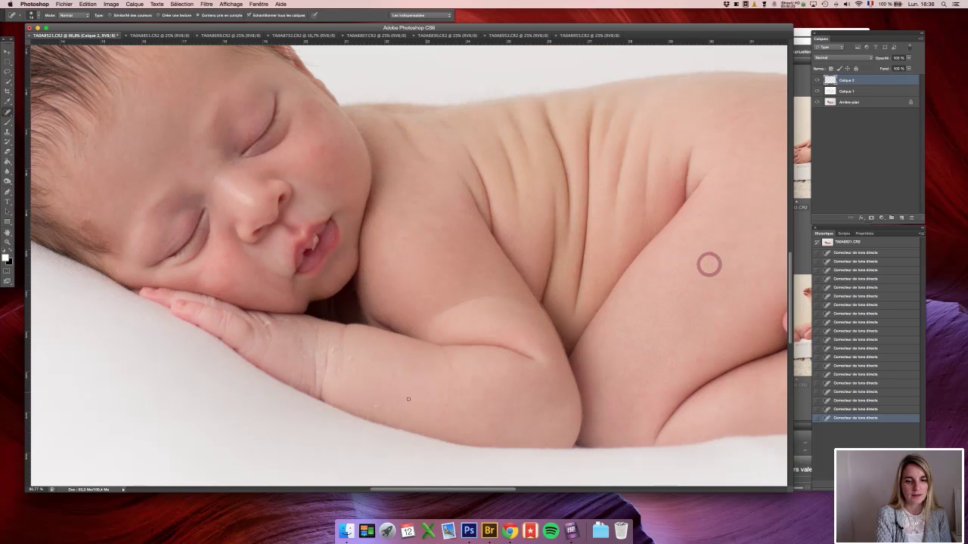
Step: Heal the small dry-skin mark on the lower edge of the baby's forearm
click(376, 405)
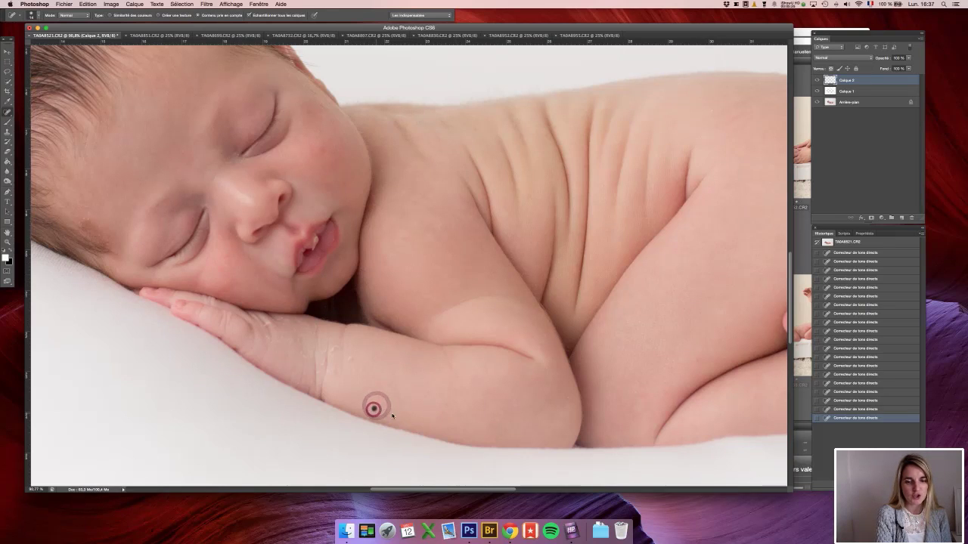
scroll(389, 412, left, 2)
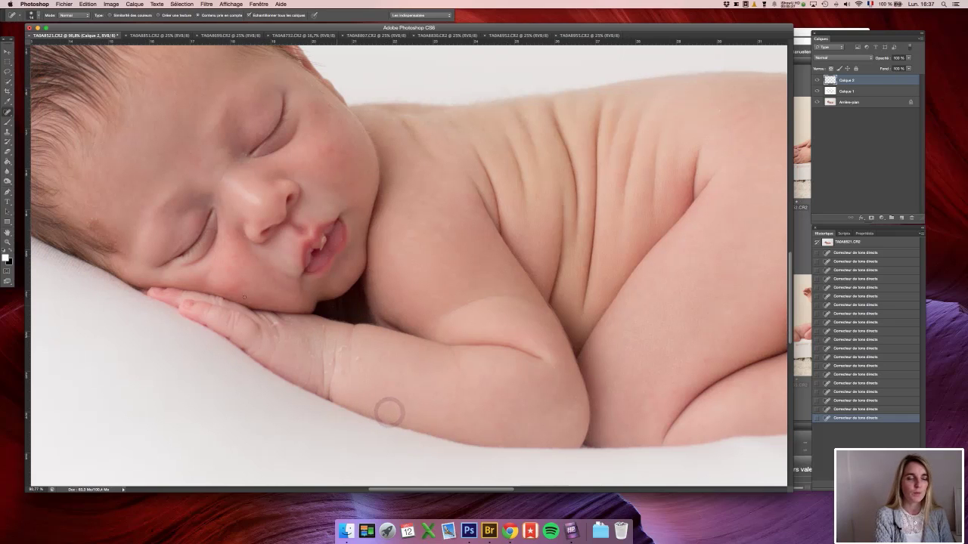
Step: Create a new layer and use the Clone Stamp at adjusted opacity to cover the brown mark at the baby's lower temple, beside the hairline
click(6, 132)
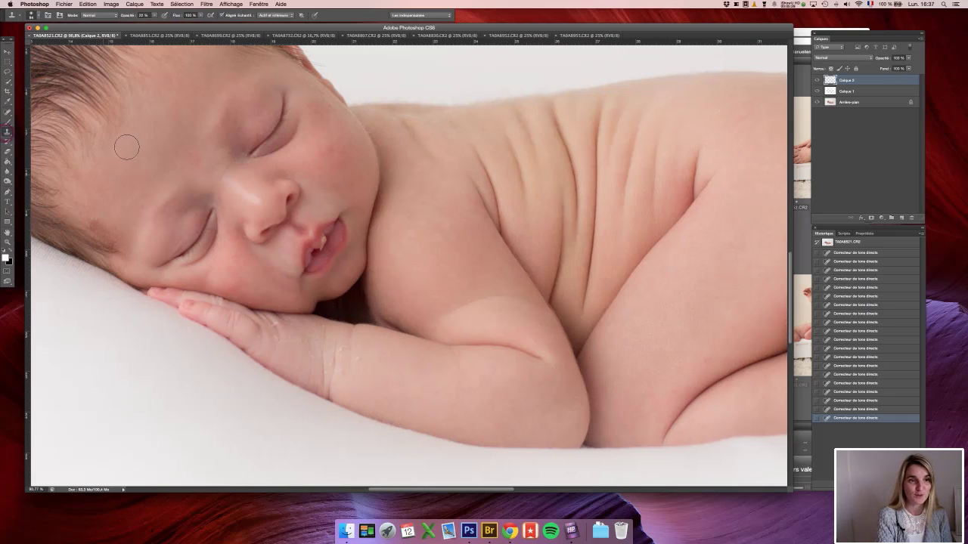
click(36, 16)
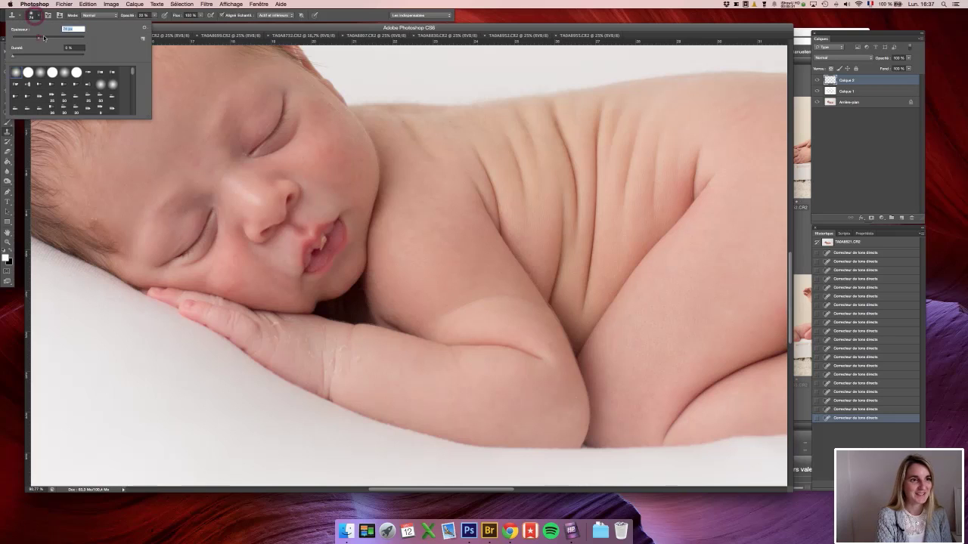
click(36, 16)
click(130, 16)
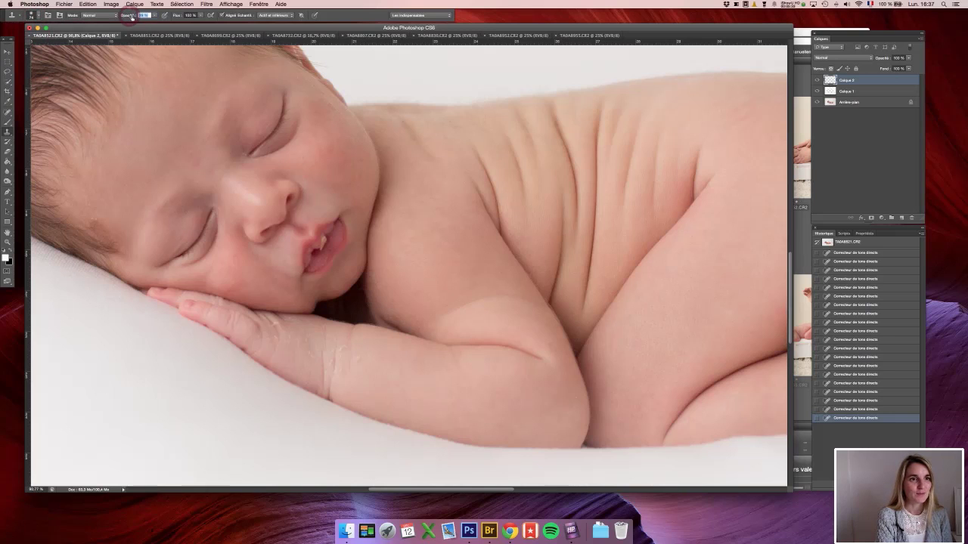
click(902, 218)
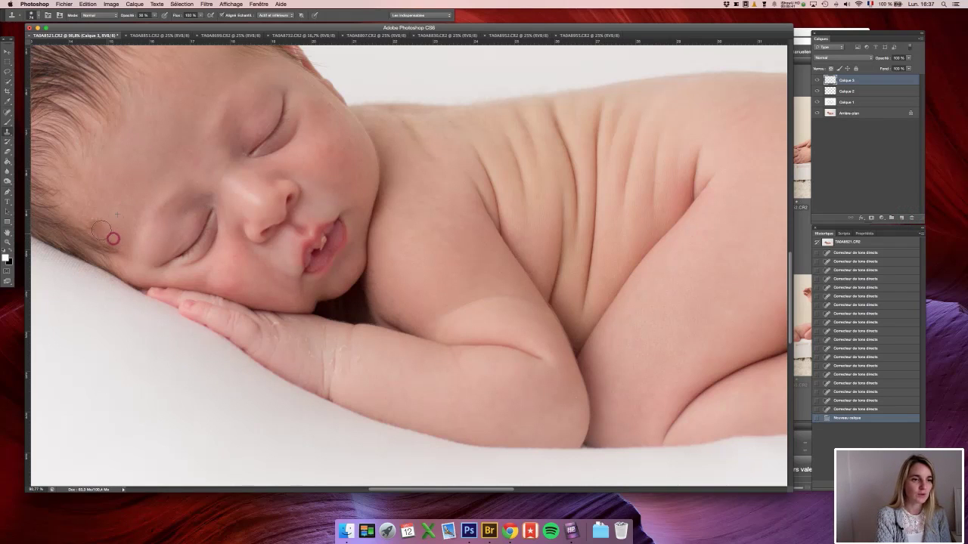
drag(113, 234, 80, 216)
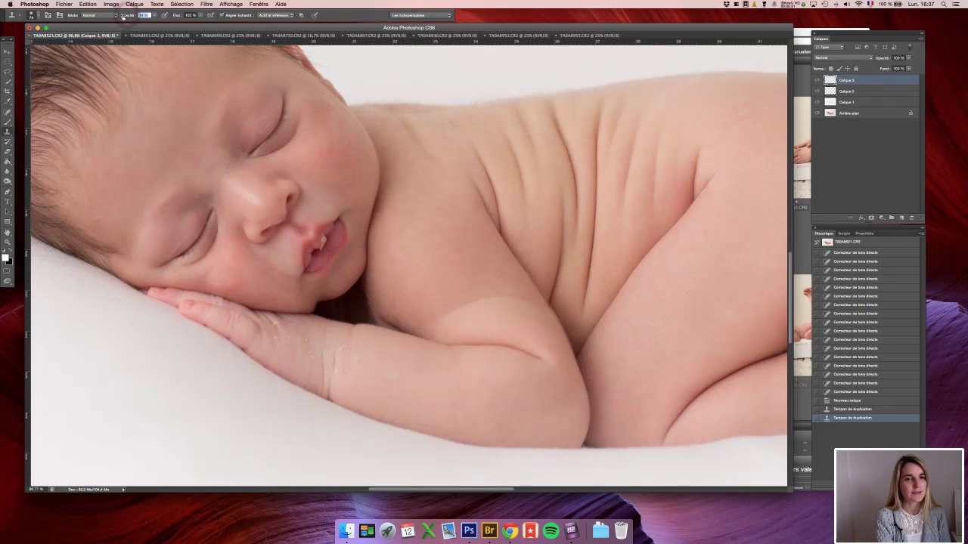
Step: Lower the Clone Stamp opacity and even out the reddish skin between the baby's eyebrows and on the upper eye's lid
drag(123, 16, 126, 15)
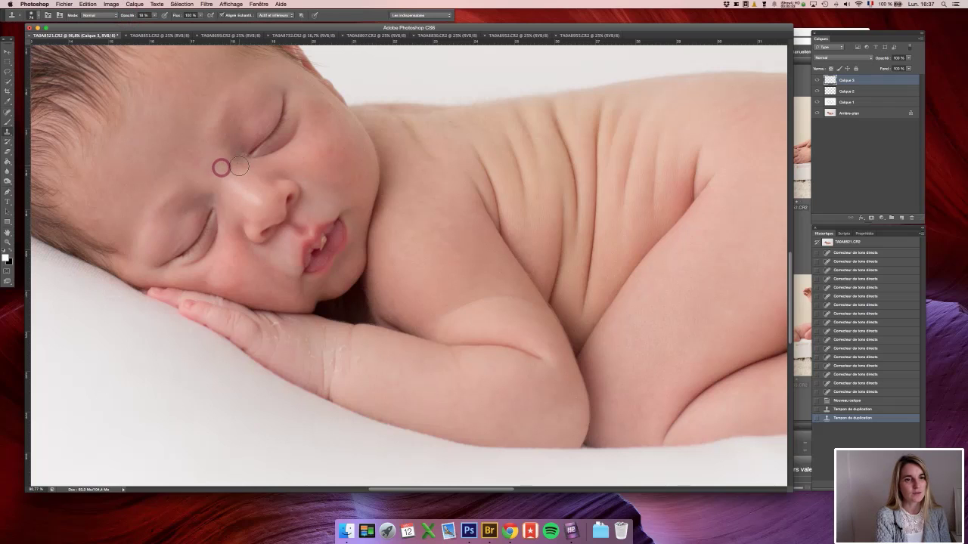
click(237, 164)
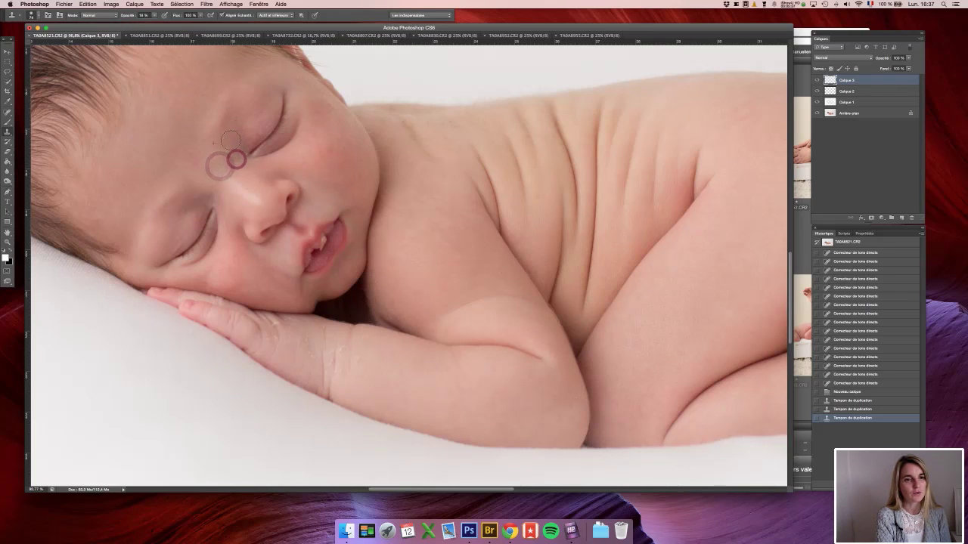
click(231, 157)
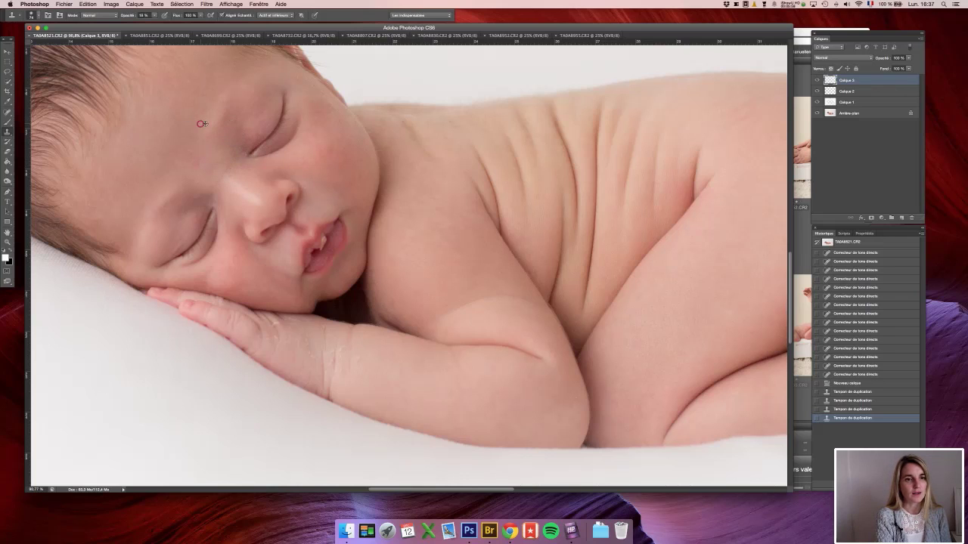
click(233, 148)
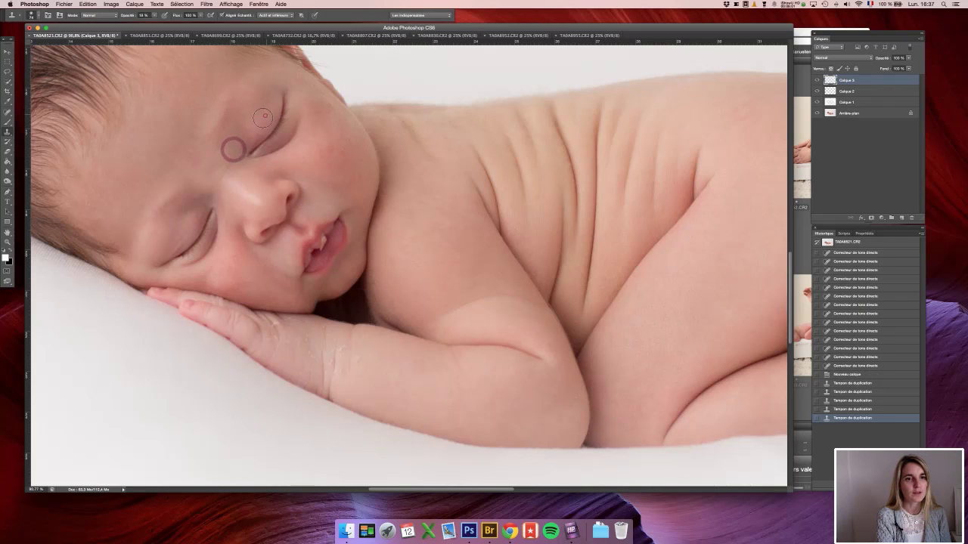
click(265, 115)
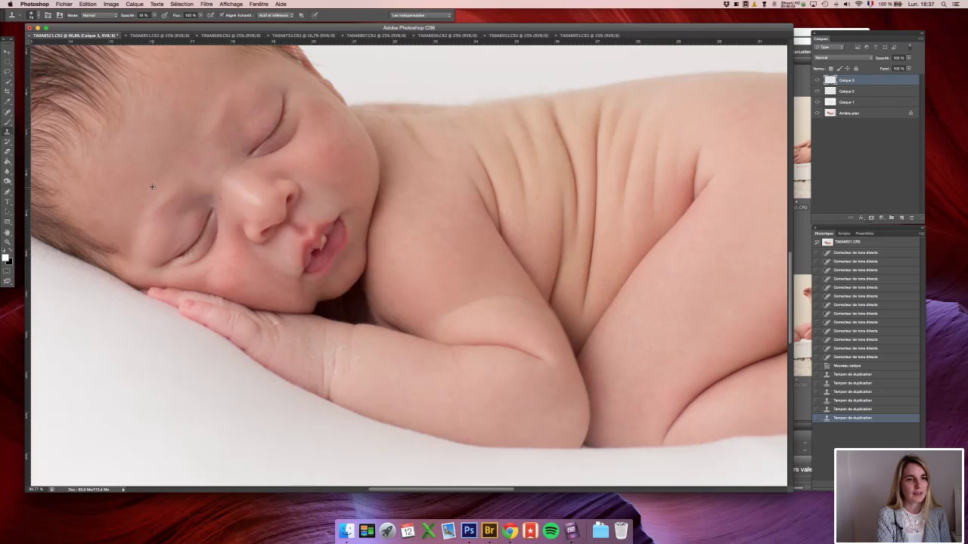
Step: Clone clean skin softly over the discoloured lid and inner corner of the baby's lower eye
click(194, 202)
click(196, 204)
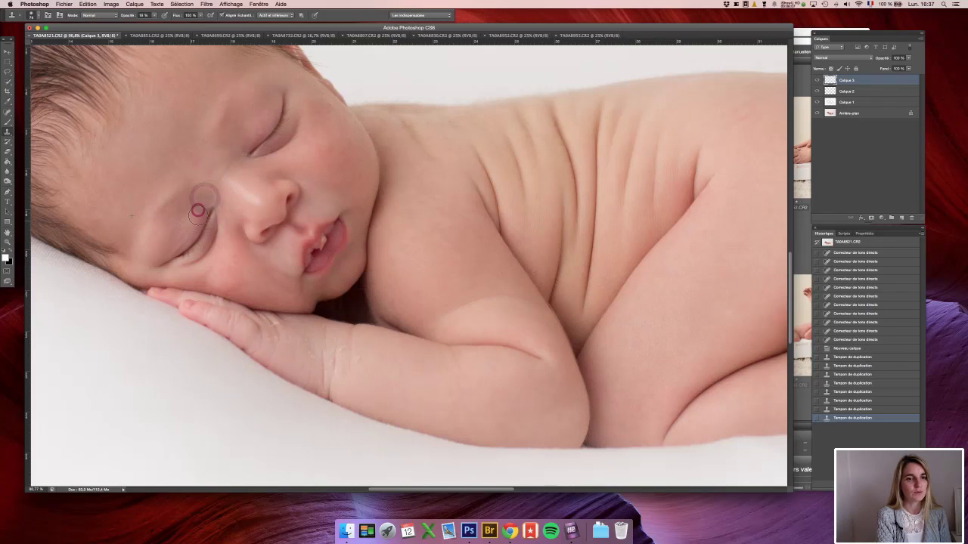
click(216, 199)
click(214, 199)
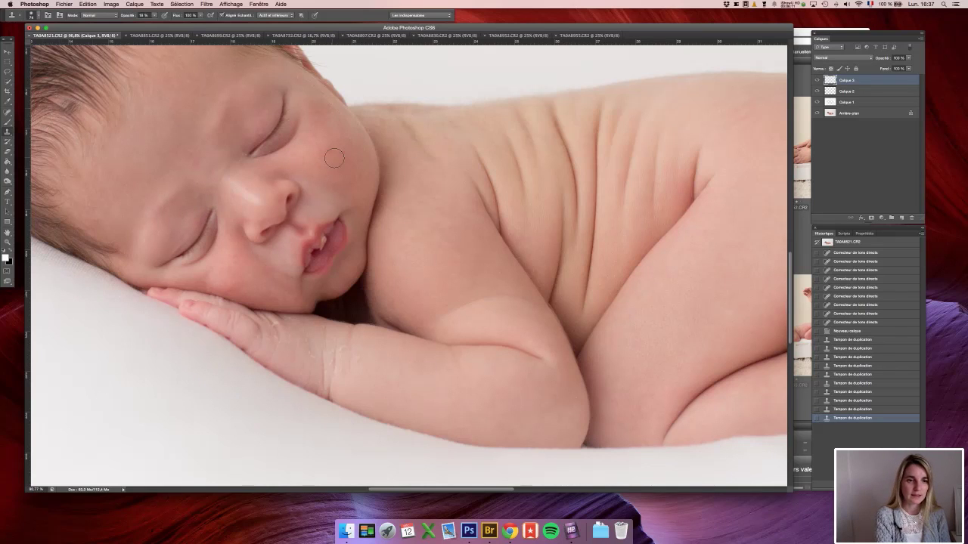
Step: Select all the retouching layers together with the background and merge them into one layer
scroll(334, 158, down, 1)
scroll(334, 158, down, 5)
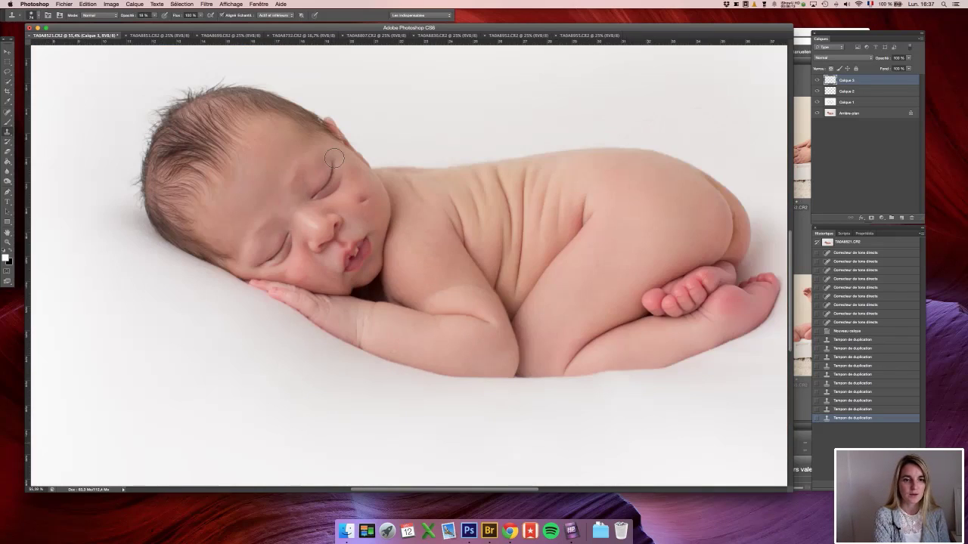
scroll(334, 157, down, 1)
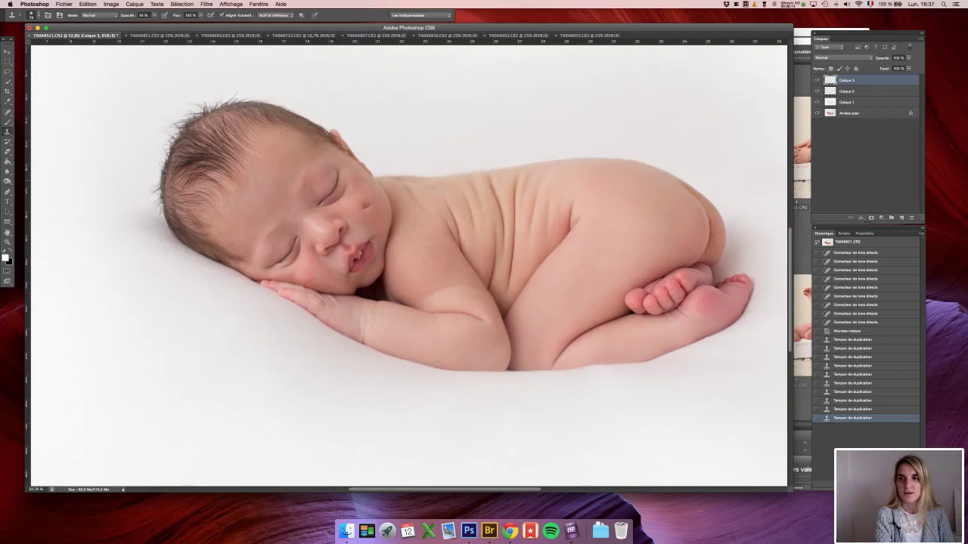
shift+click(863, 114)
key(super+e)
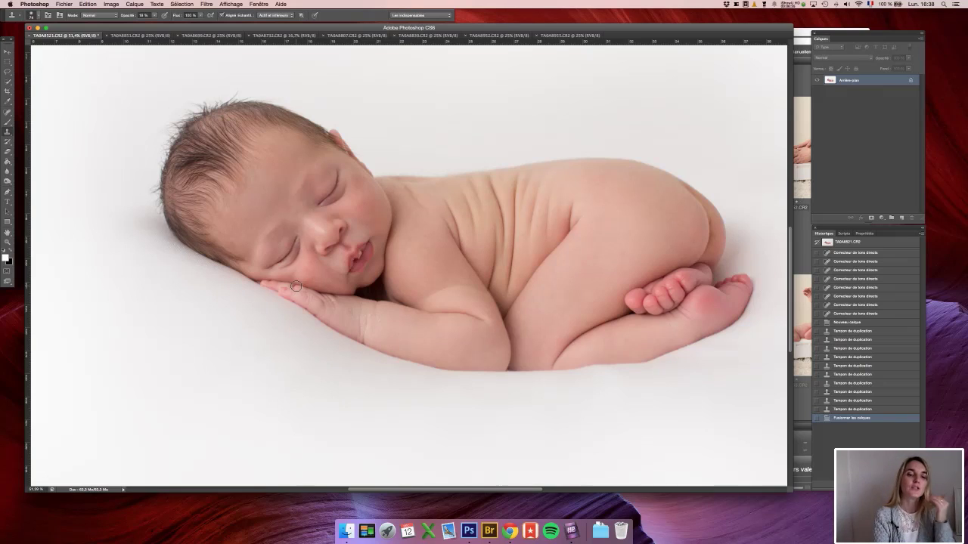
Step: In the Liquify filter, set the Forward Warp brush size to 279 and reshape the baby's lower cheek where it rests on the hand
click(231, 4)
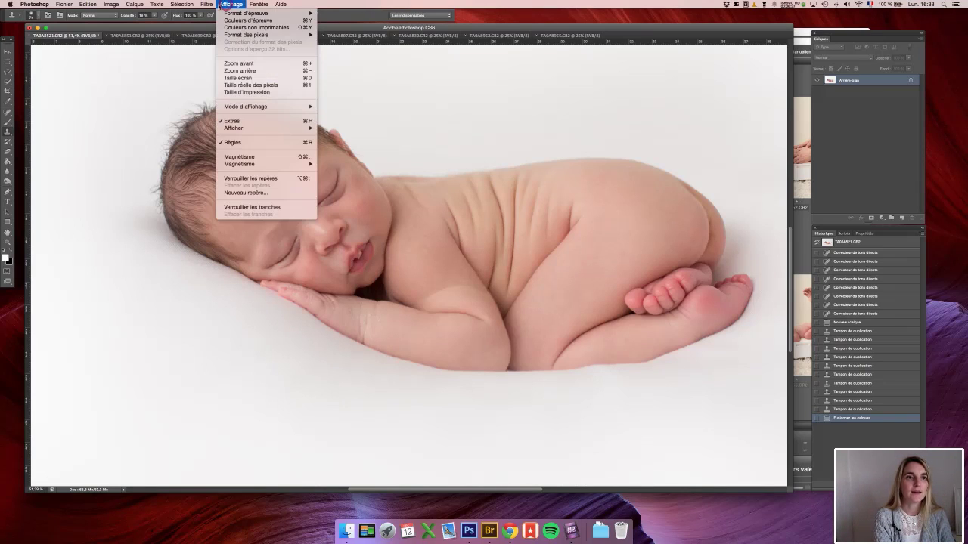
mouse_move(207, 4)
click(222, 65)
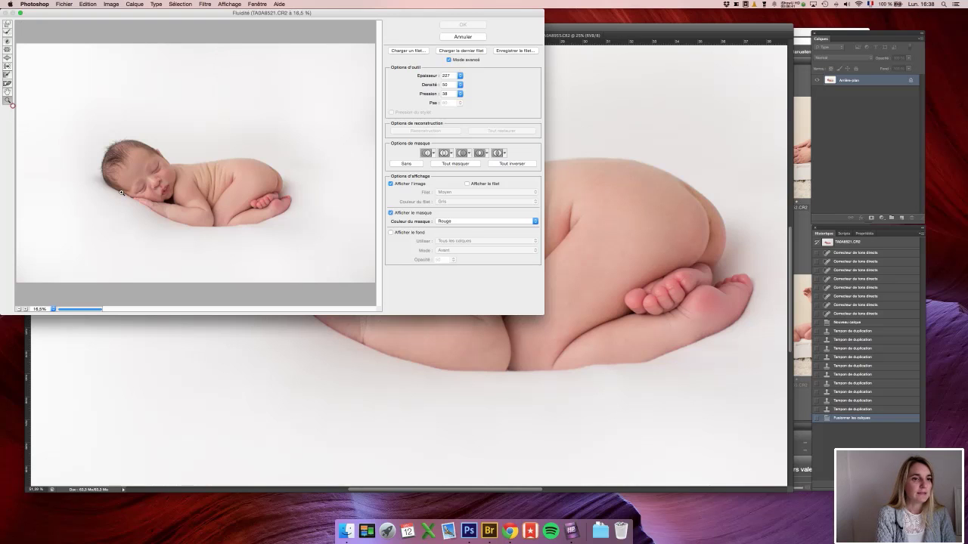
click(142, 191)
click(142, 191)
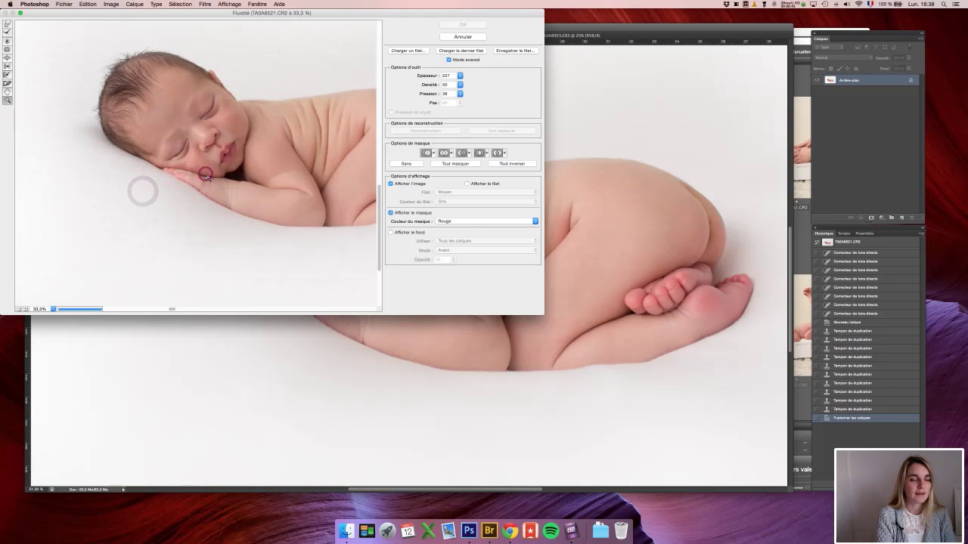
click(205, 174)
click(7, 24)
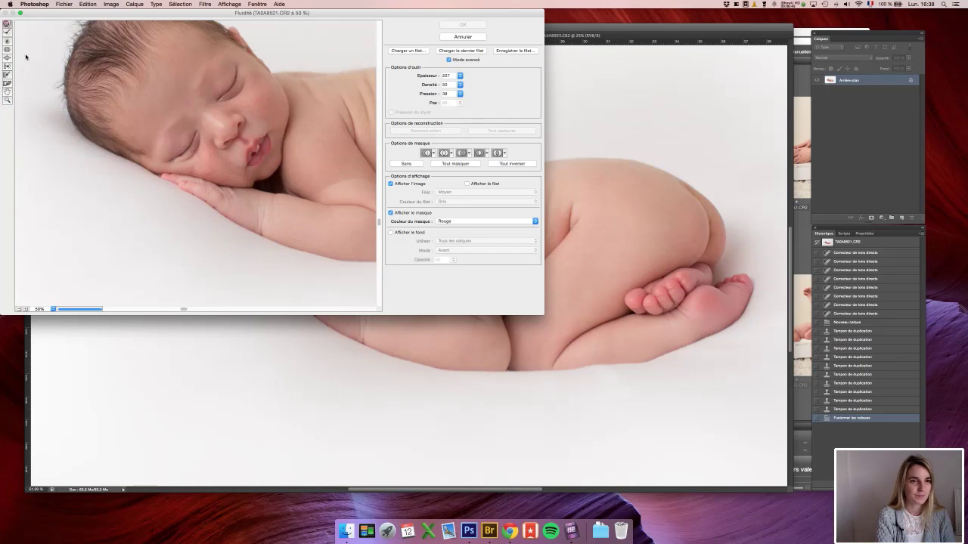
drag(428, 76, 426, 76)
drag(199, 170, 223, 177)
drag(209, 176, 215, 162)
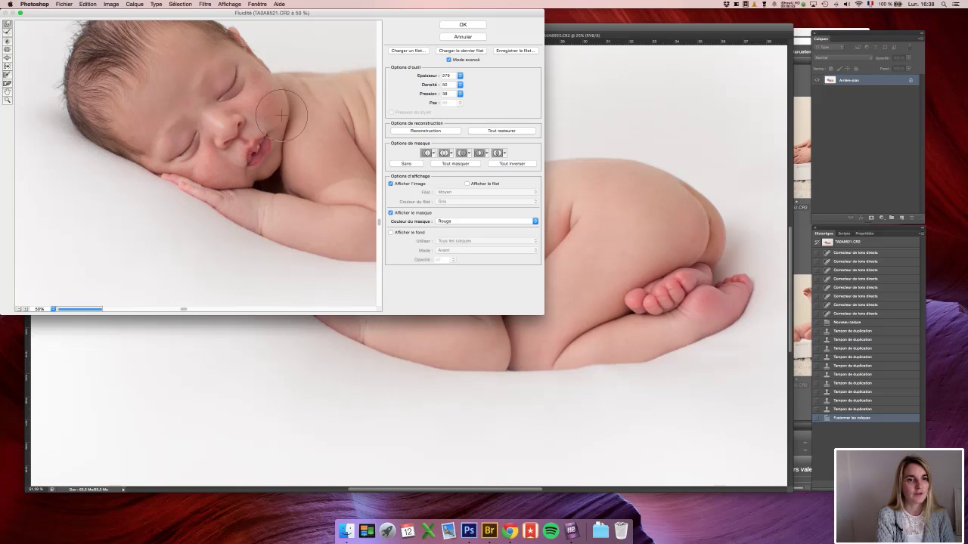
mouse_move(206, 198)
mouse_down()
mouse_move(240, 171)
mouse_move(231, 185)
mouse_move(267, 178)
mouse_move(268, 187)
mouse_up()
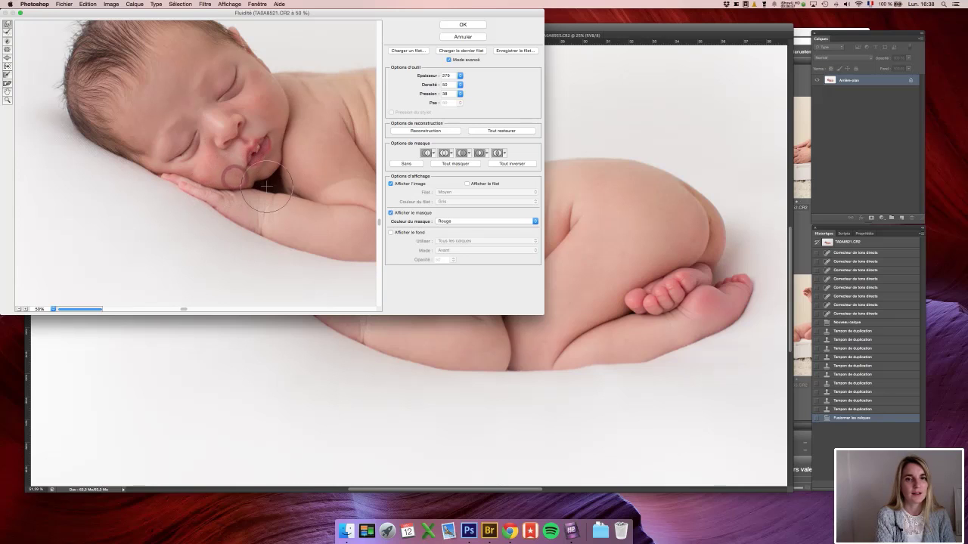
Step: Reduce the Liquify brush size and nudge the skin contour beside the dark gap under the baby's chin
mouse_move(430, 76)
mouse_down()
mouse_move(390, 76)
mouse_move(401, 76)
mouse_up()
mouse_move(256, 186)
mouse_down()
mouse_move(246, 180)
mouse_move(255, 180)
mouse_up()
Step: Set the Liquify brush size to 309, smooth the contour beneath the baby's lower leg, and apply the filter
scroll(325, 170, right, 5)
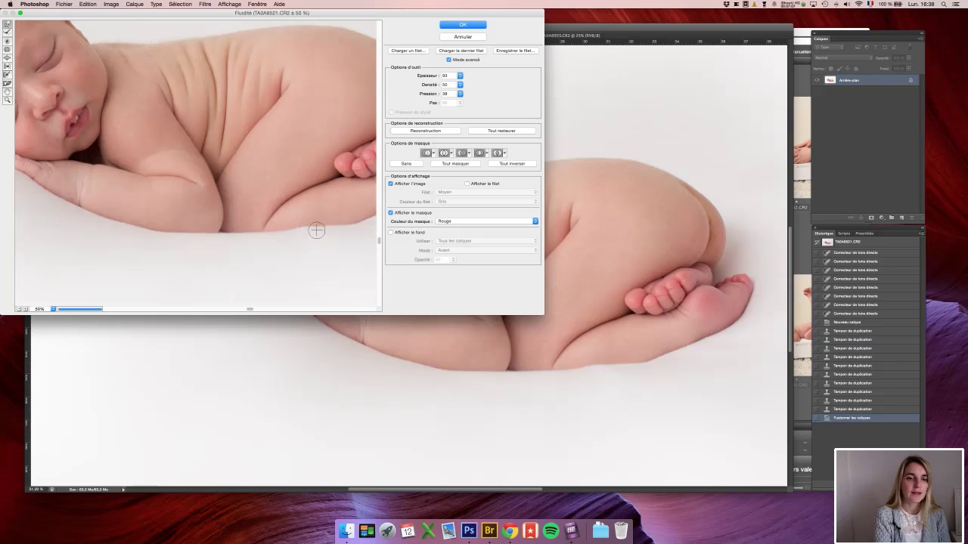
drag(428, 76, 428, 76)
mouse_move(305, 216)
mouse_down()
mouse_move(337, 220)
mouse_move(306, 219)
mouse_move(335, 205)
mouse_move(353, 231)
mouse_up()
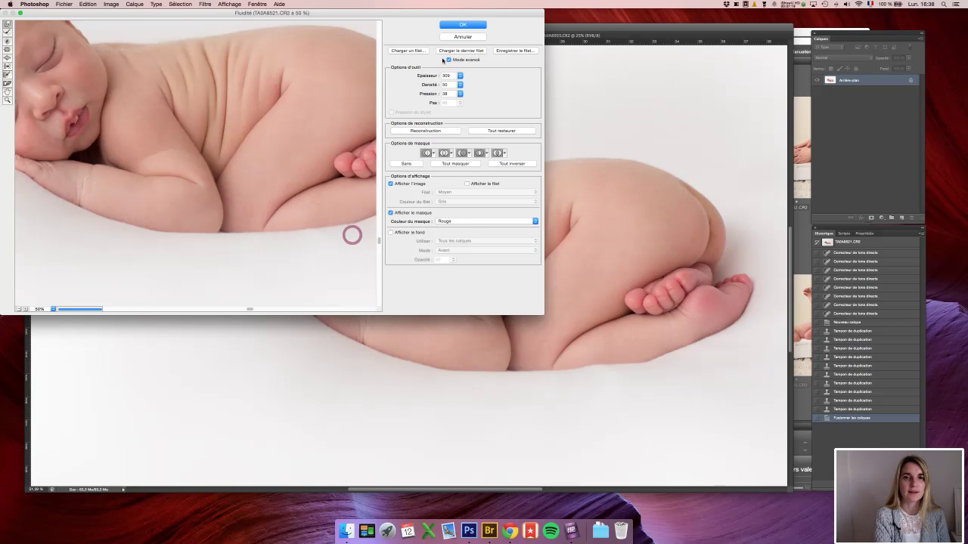
click(452, 25)
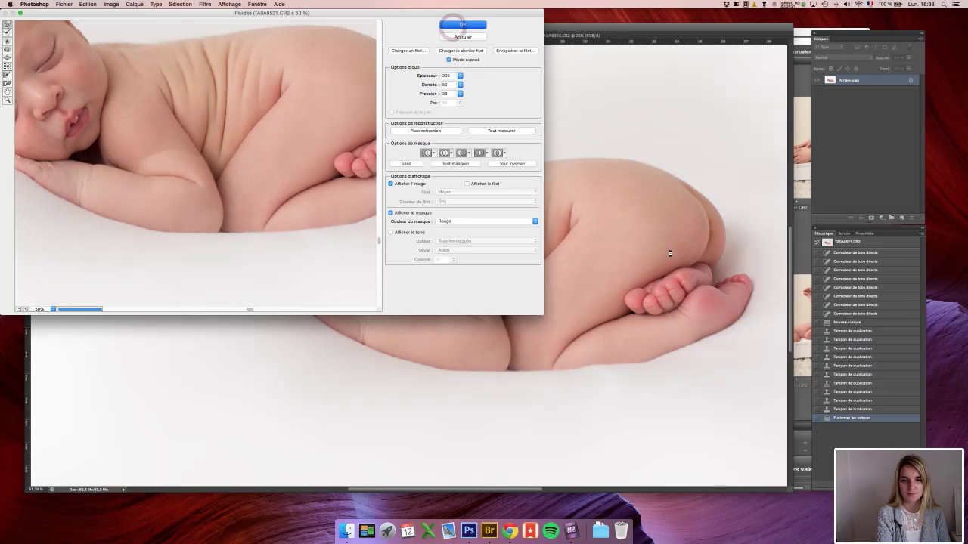
Step: Crop a thin strip off the photo's top and left edges while keeping its proportions
key(super+minus)
key(super+minus)
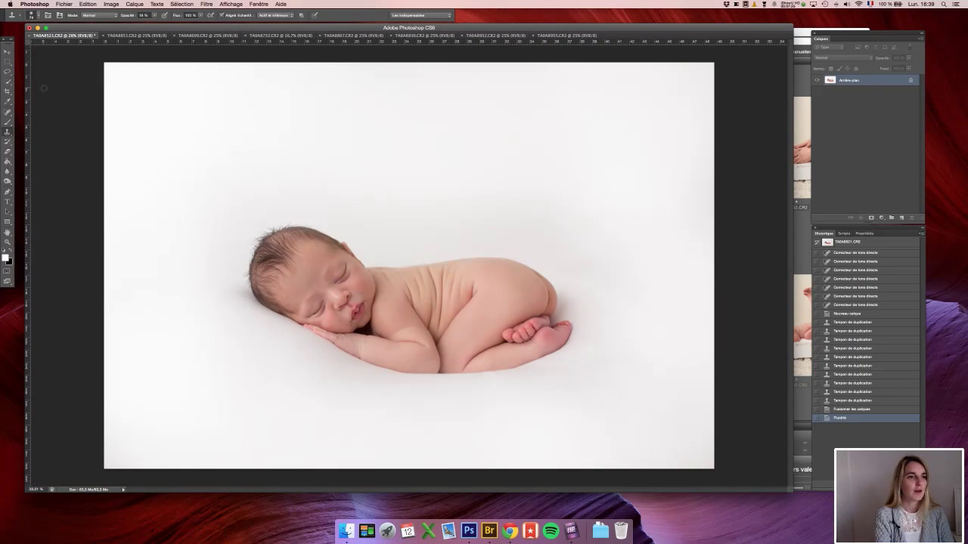
click(7, 92)
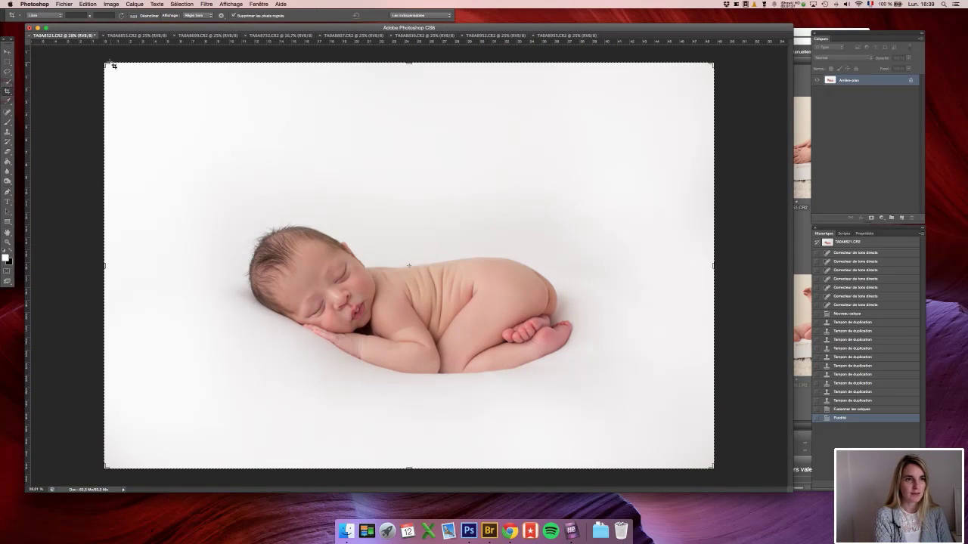
drag(107, 65, 115, 69)
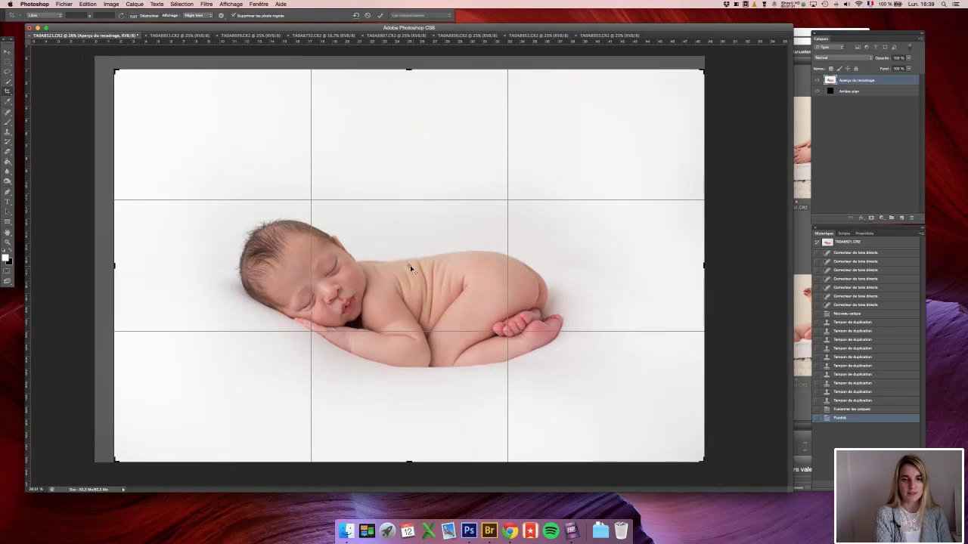
key(Return)
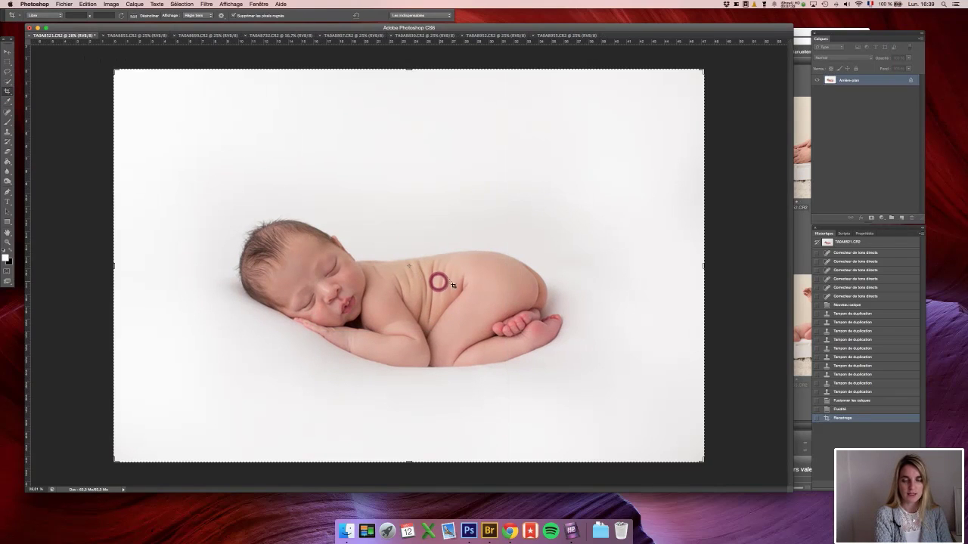
Step: Duplicate the background layer and smooth the skin on the copy with the Imagenomic Portraiture filter, using the Default preset
click(848, 234)
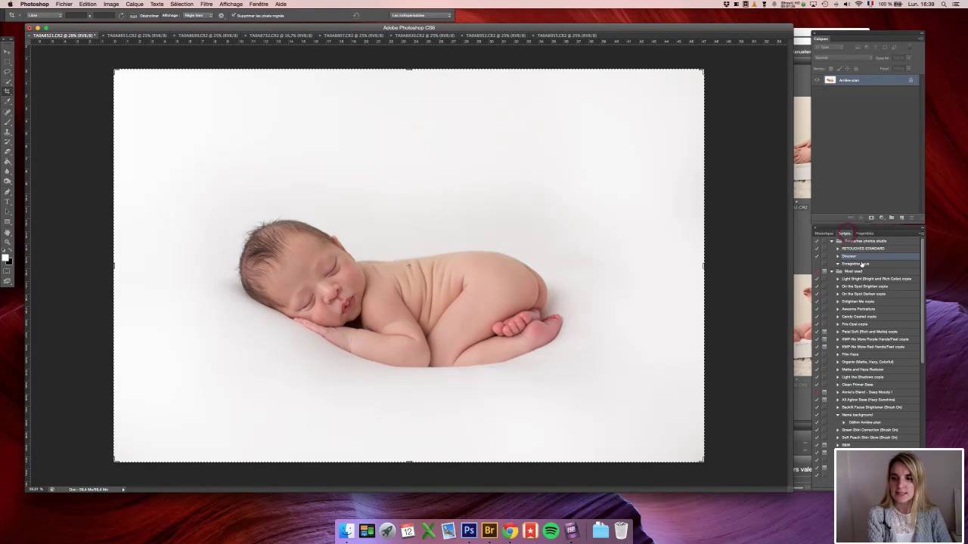
drag(868, 80, 902, 217)
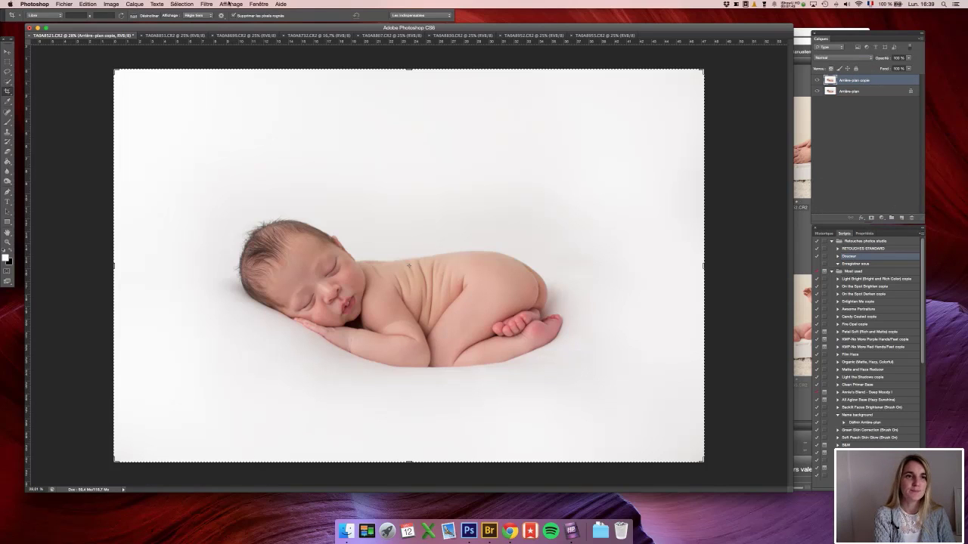
click(206, 5)
mouse_move(250, 180)
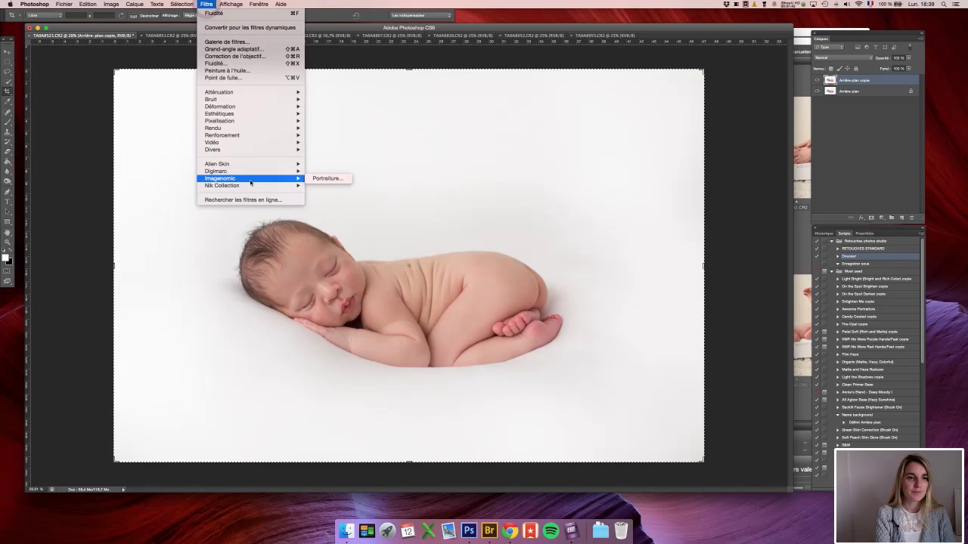
click(339, 179)
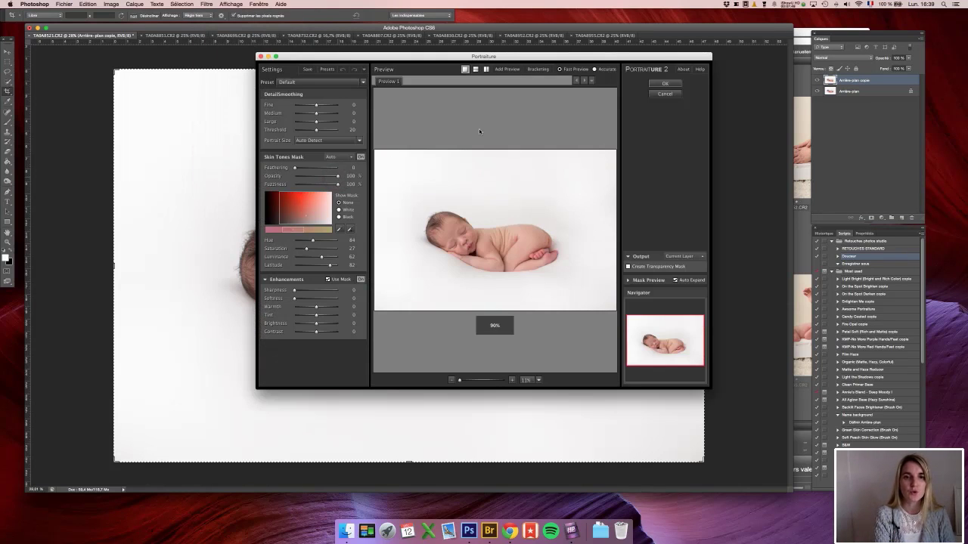
click(665, 83)
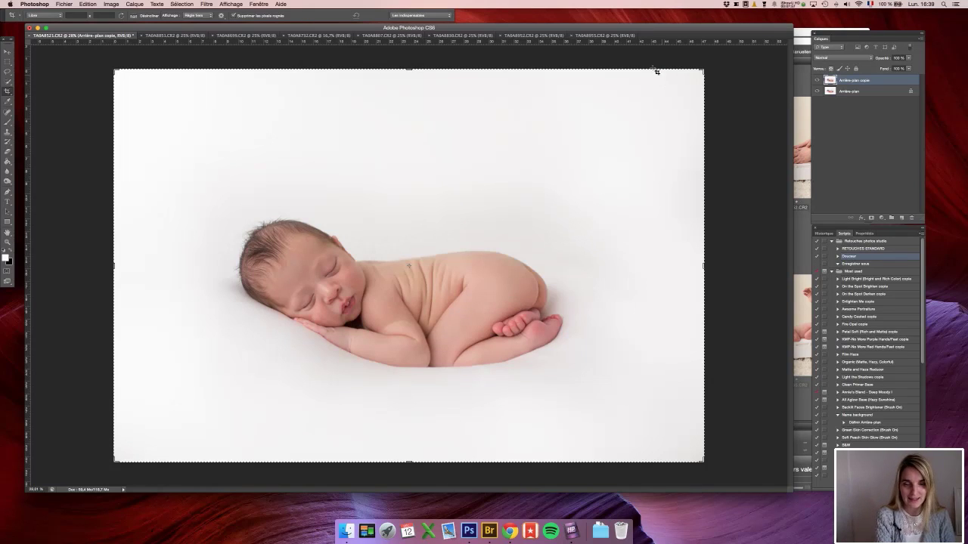
Step: Lower the Portraiture-smoothed layer's opacity to 71% and add a white layer mask to it for brushing
drag(886, 61, 874, 61)
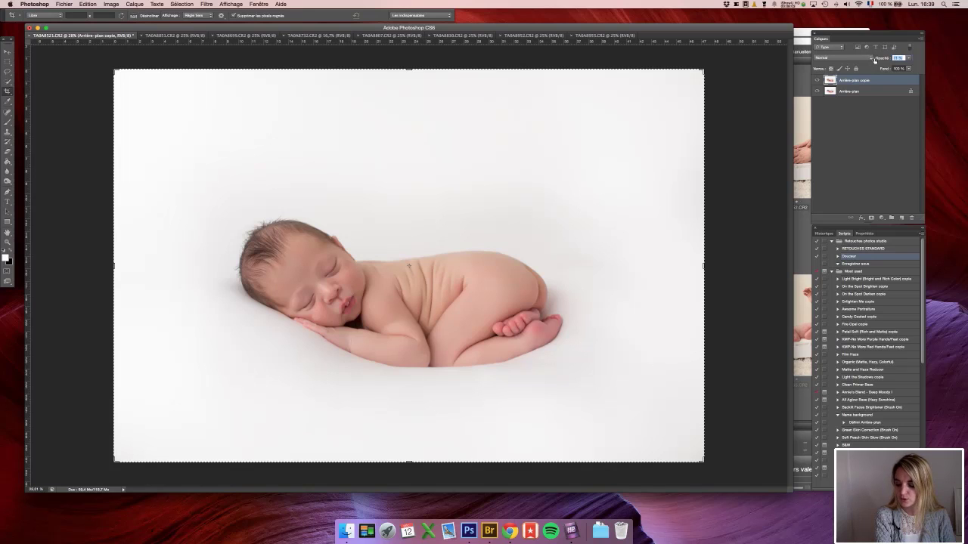
drag(874, 60, 875, 59)
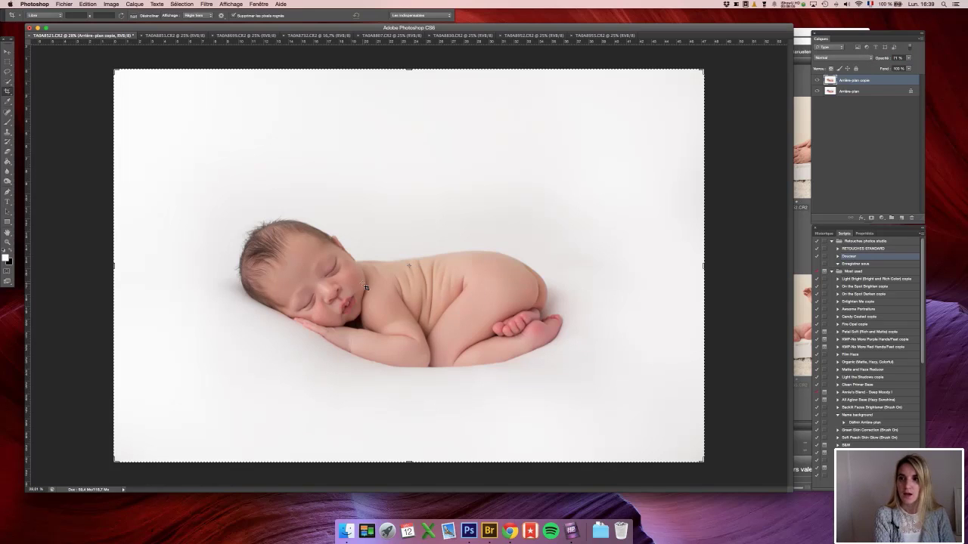
click(8, 122)
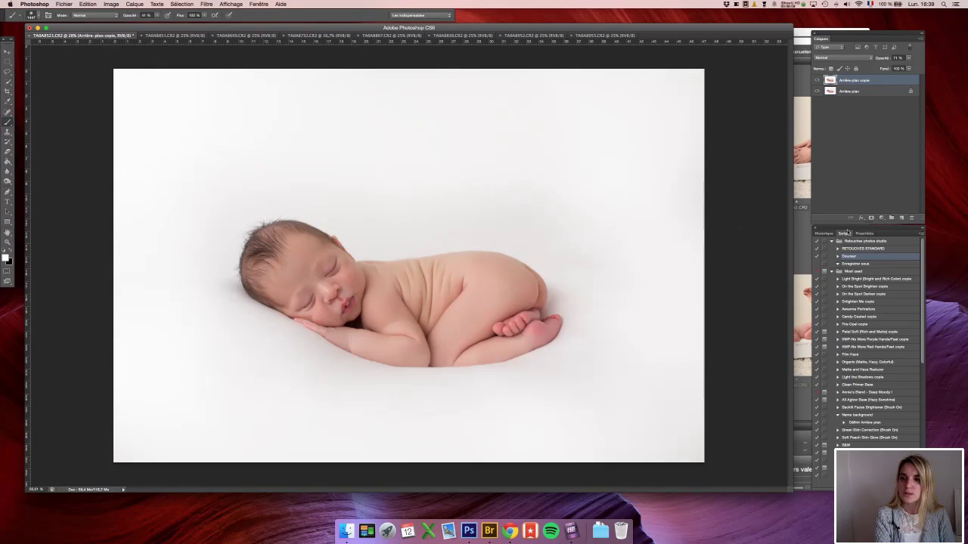
click(871, 219)
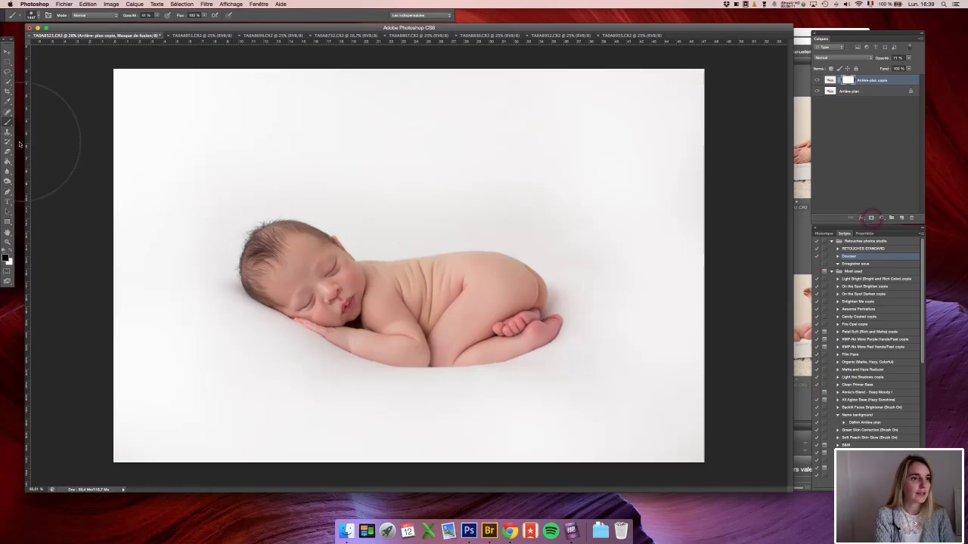
Step: Shrink the brush and paint black on the layer mask over both closed eyes to restore their original sharpness
click(32, 15)
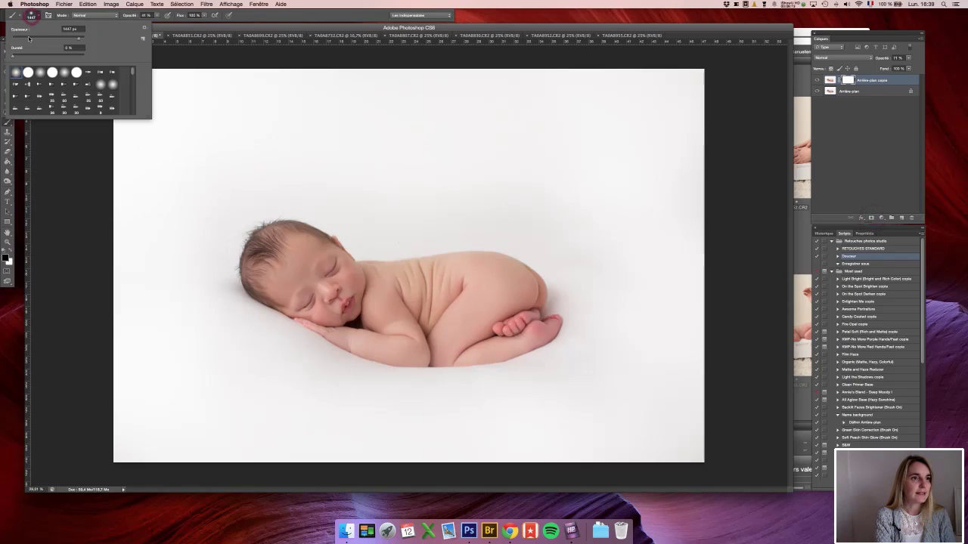
drag(31, 38, 25, 38)
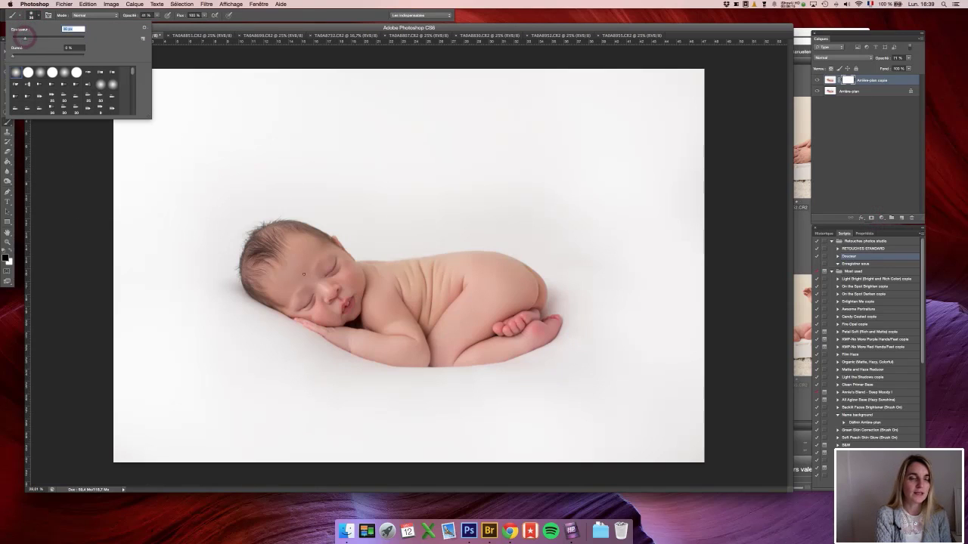
click(31, 16)
key(super+plus)
key(super+plus)
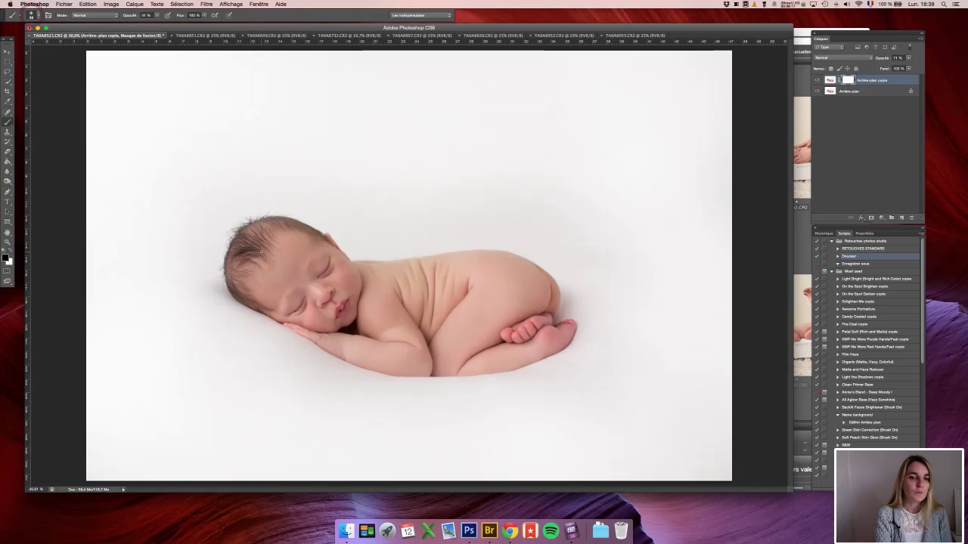
scroll(261, 251, up, 5)
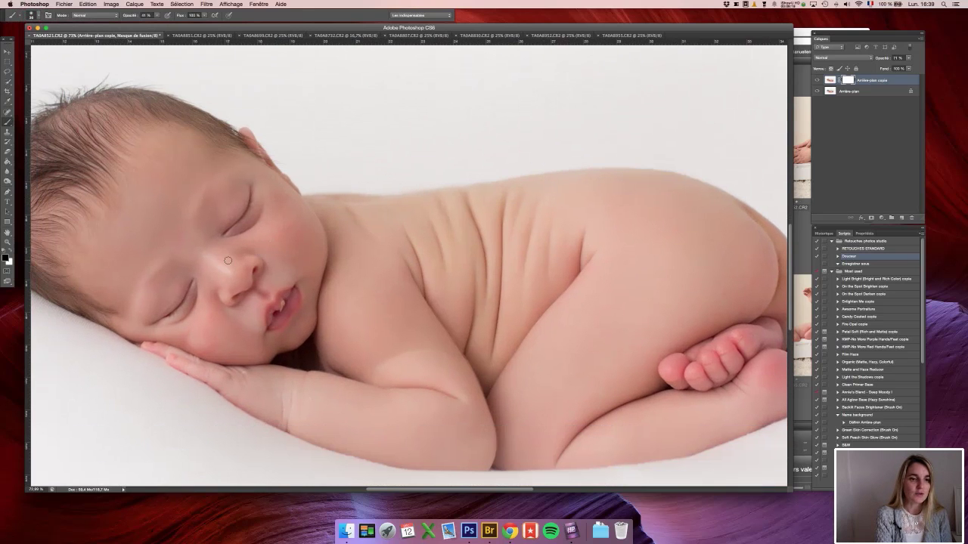
mouse_move(191, 287)
mouse_down()
mouse_move(167, 318)
mouse_move(191, 288)
mouse_up()
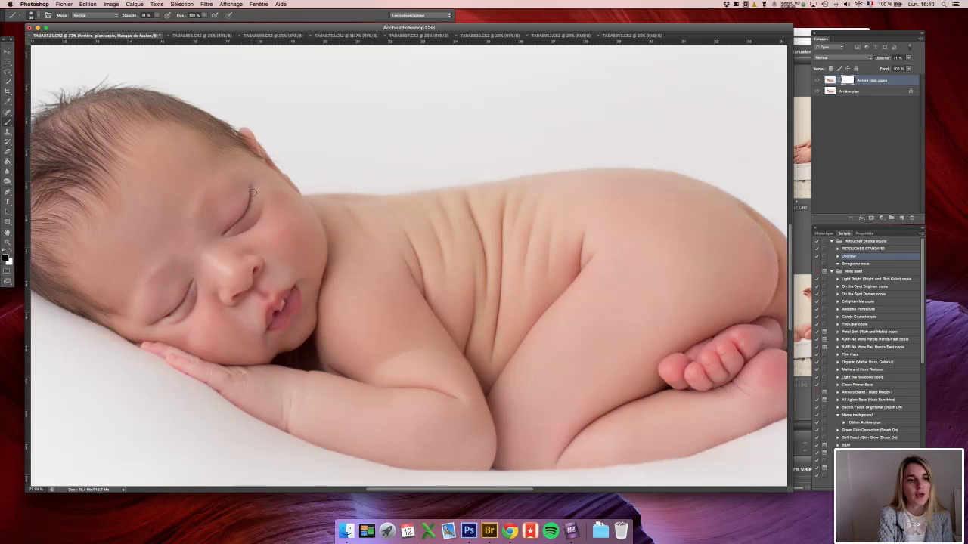
drag(251, 202, 250, 198)
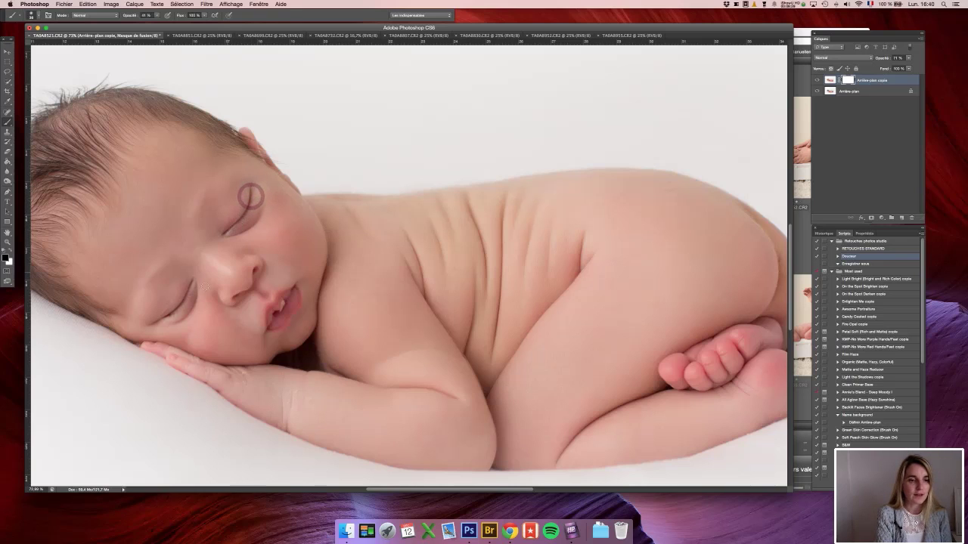
mouse_move(190, 287)
mouse_down()
mouse_move(173, 320)
mouse_move(189, 290)
mouse_up()
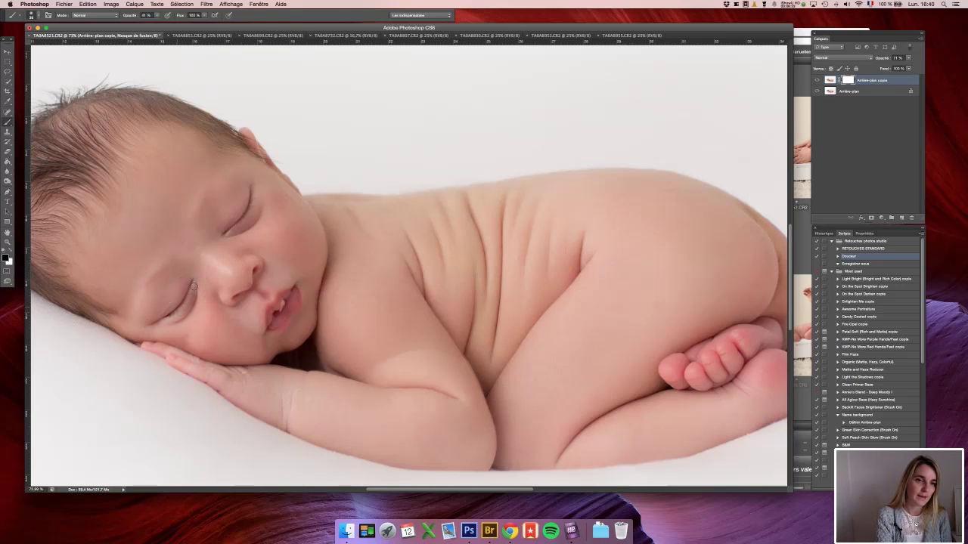
drag(253, 201, 252, 201)
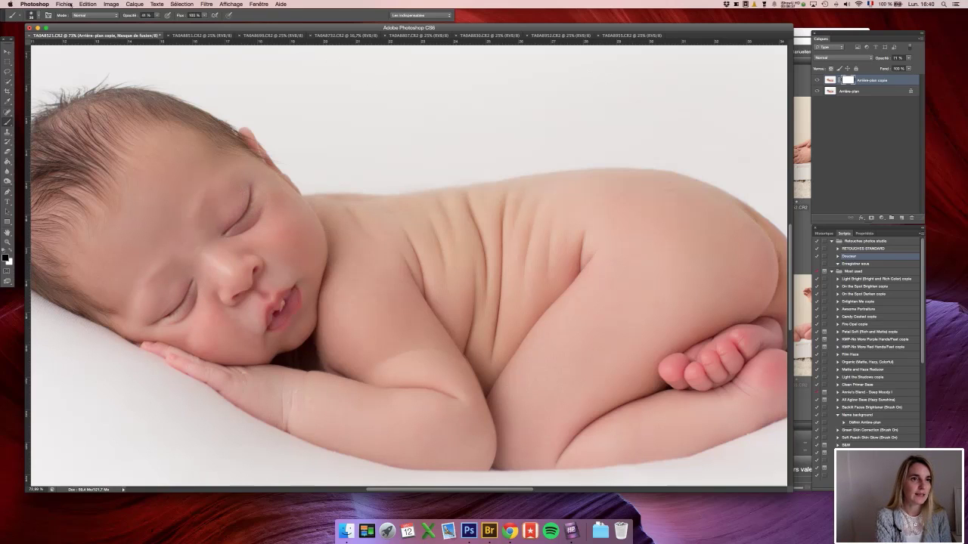
Step: Set the brush opacity to 100% and paint over the eyelashes and lips on the mask to bring back full detail
click(128, 16)
text(100)
key(Return)
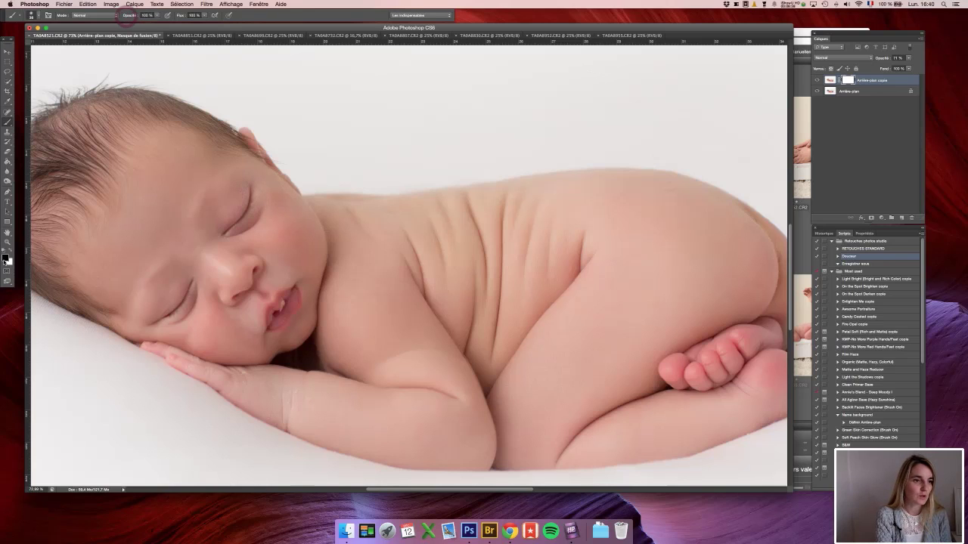
click(190, 294)
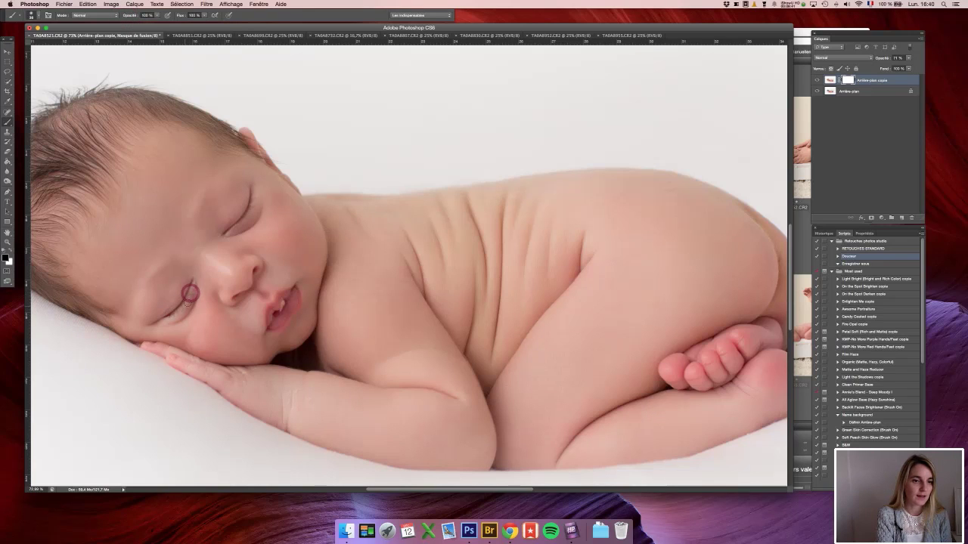
key(super+z)
drag(235, 224, 227, 232)
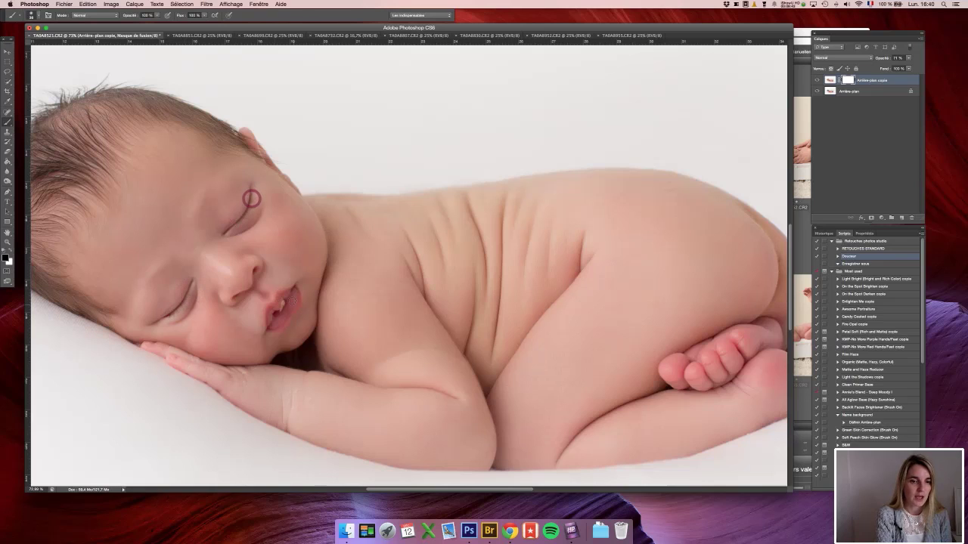
mouse_move(289, 298)
mouse_down()
mouse_move(277, 324)
mouse_move(288, 306)
mouse_up()
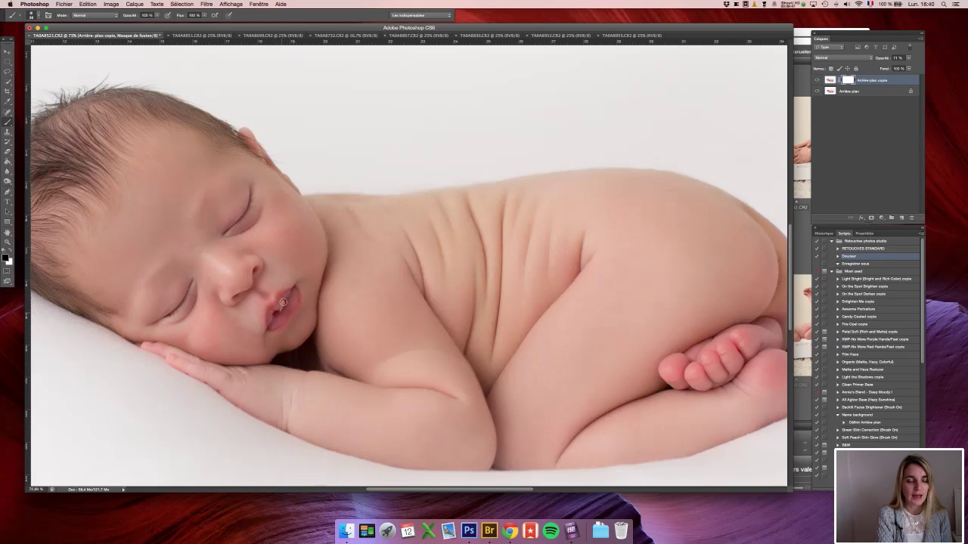
Step: Merge the masked smoothing layer down into the background layer
scroll(406, 327, down, 3)
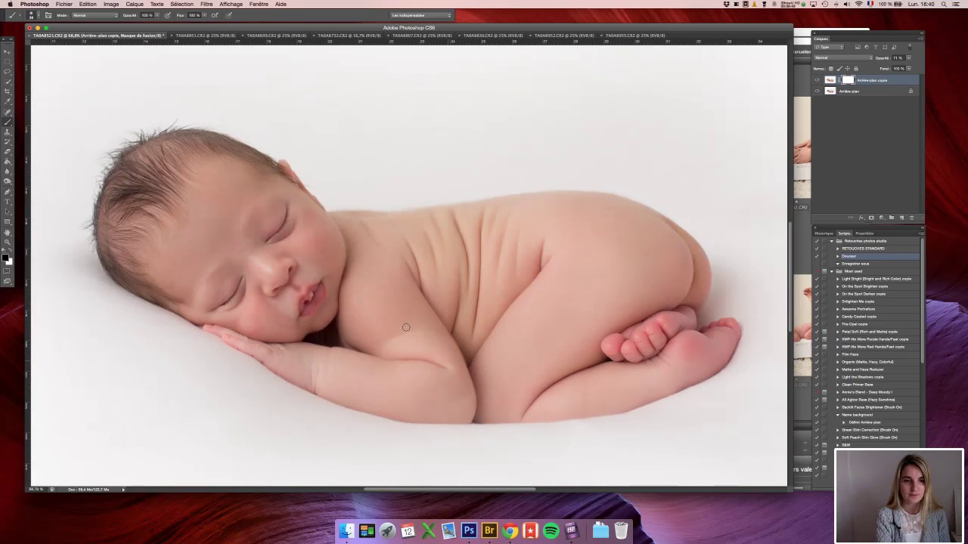
scroll(406, 327, down, 4)
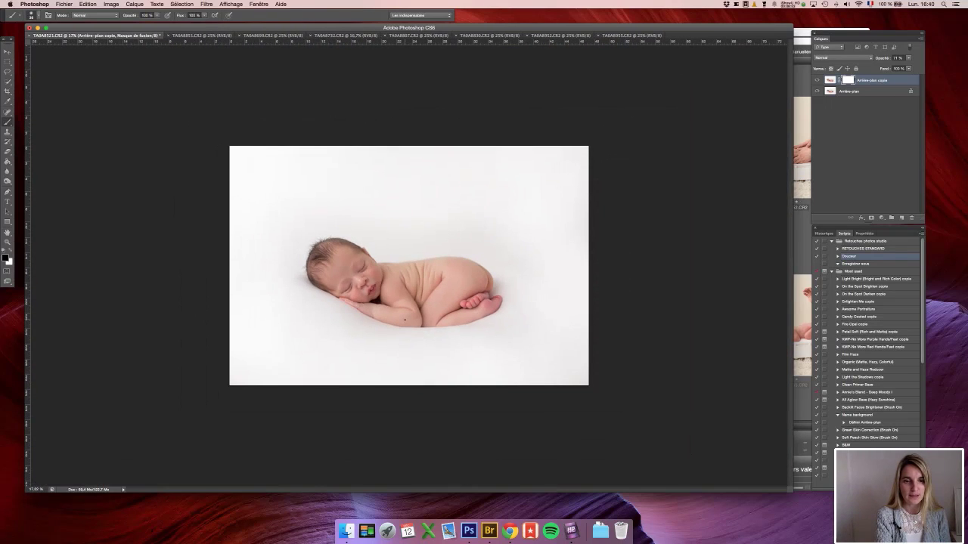
key(super+0)
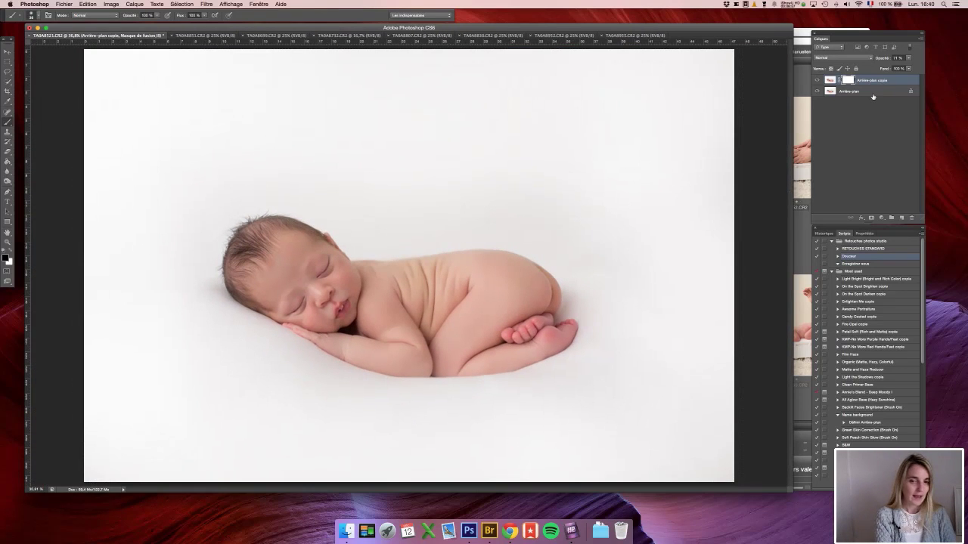
key(super+e)
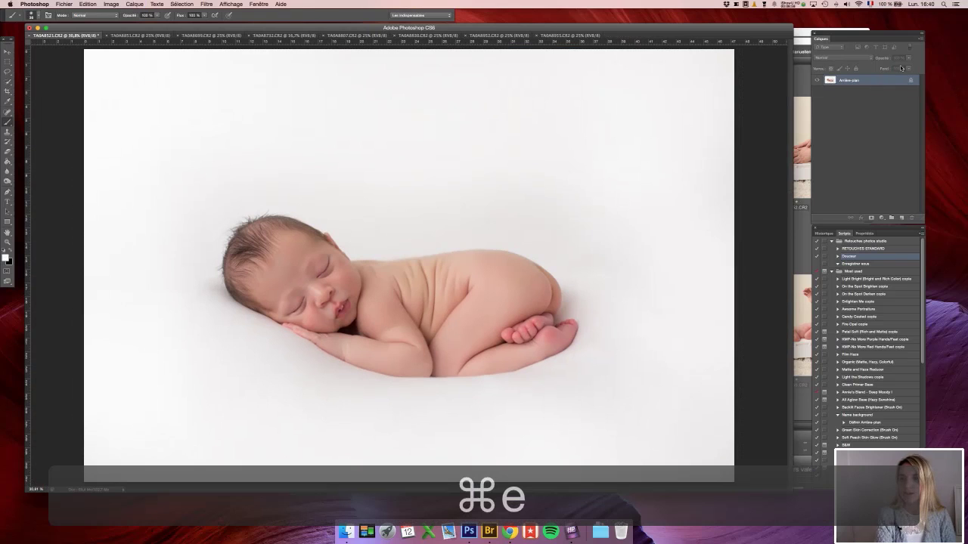
Step: Add a Brightness/Contrast adjustment layer and raise its brightness to about 12
click(881, 217)
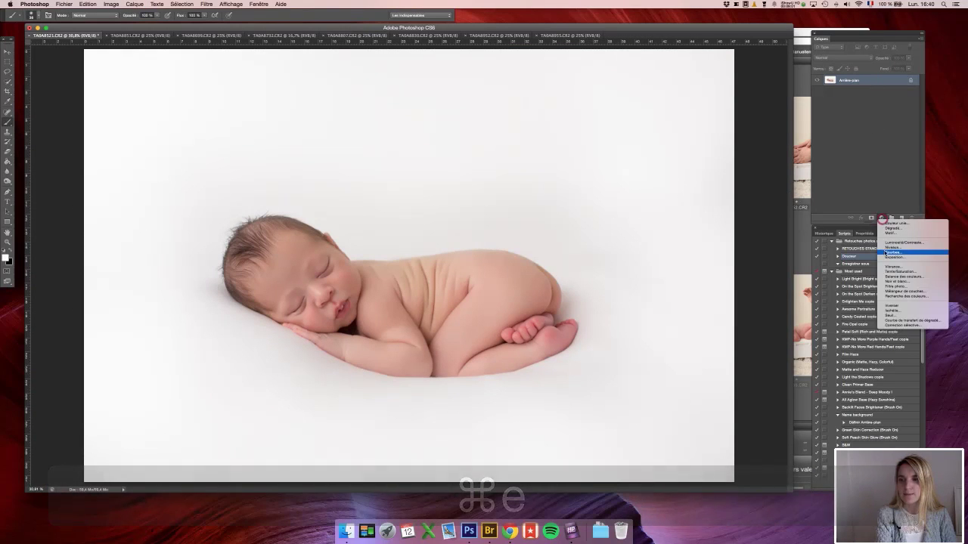
click(885, 244)
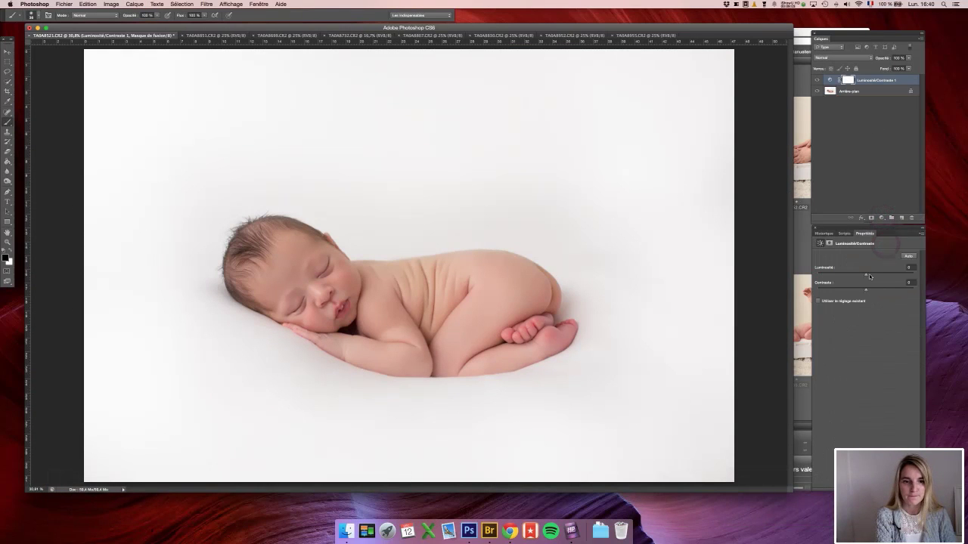
click(869, 274)
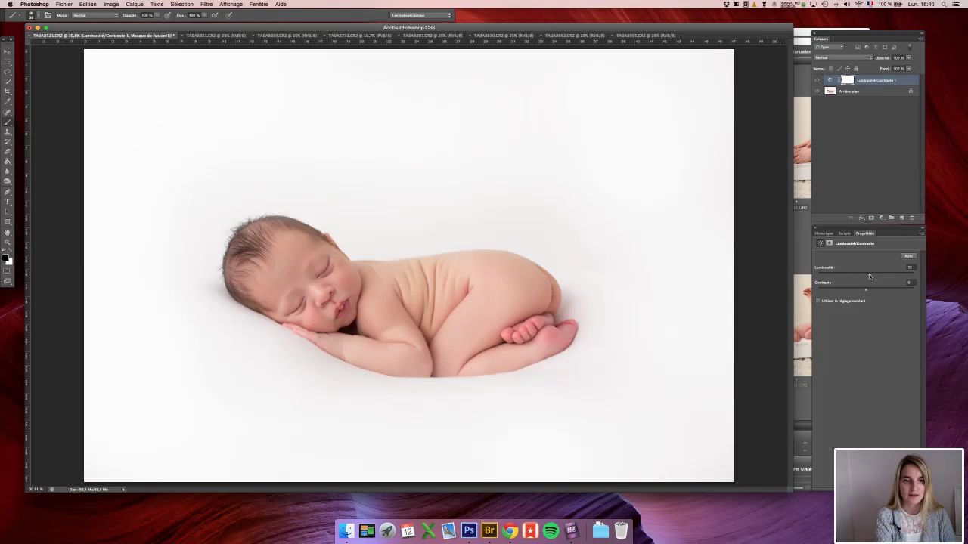
Step: Run the Douceur action on the photo and reduce the opacity of the resulting Douceur group
click(844, 233)
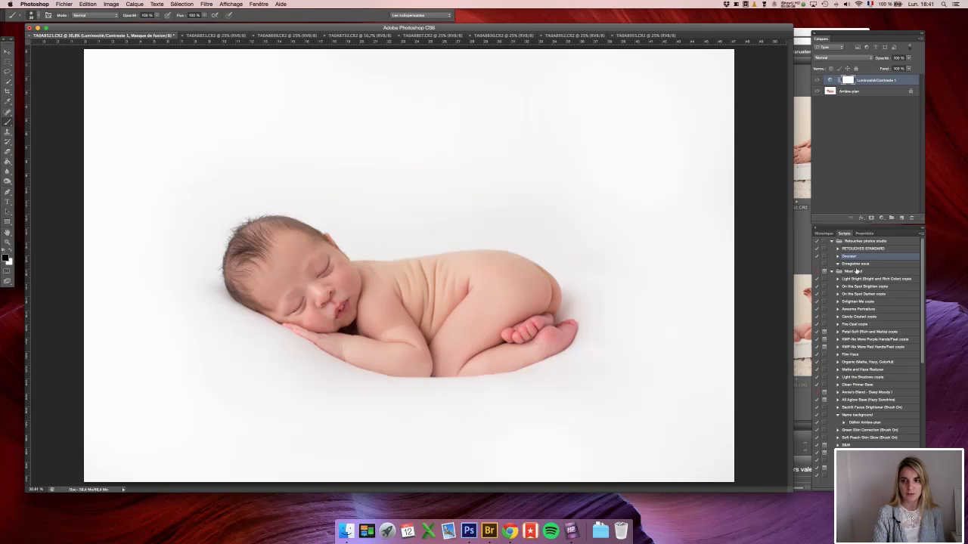
click(831, 272)
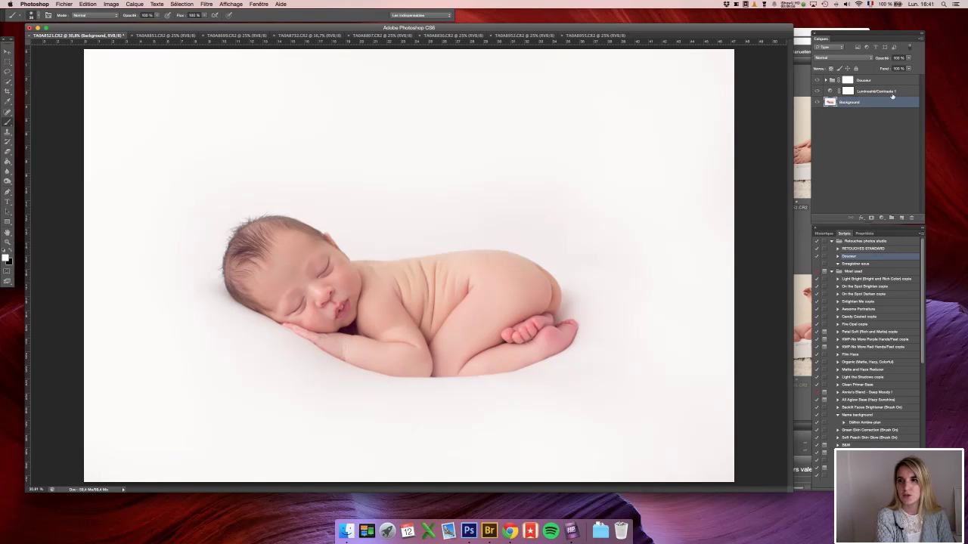
click(872, 80)
click(881, 59)
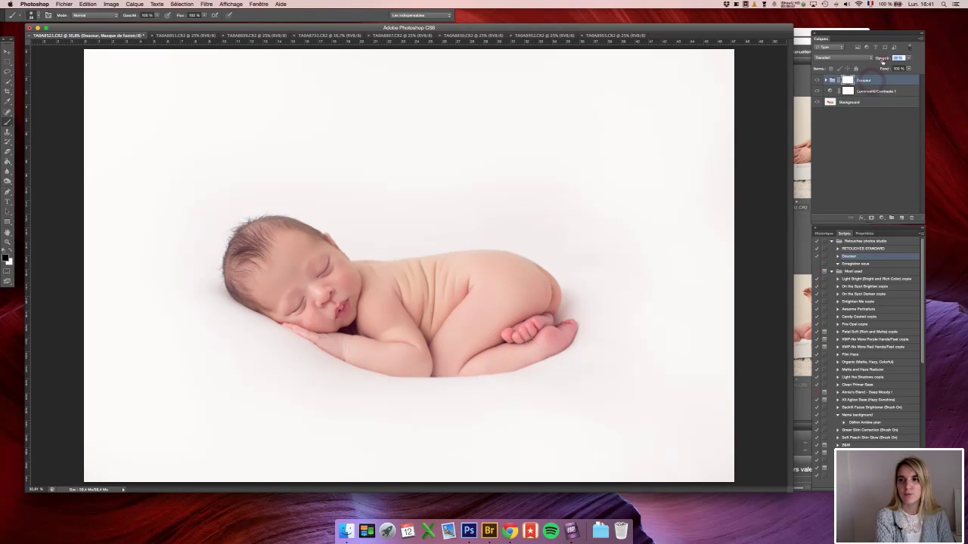
drag(881, 61, 880, 61)
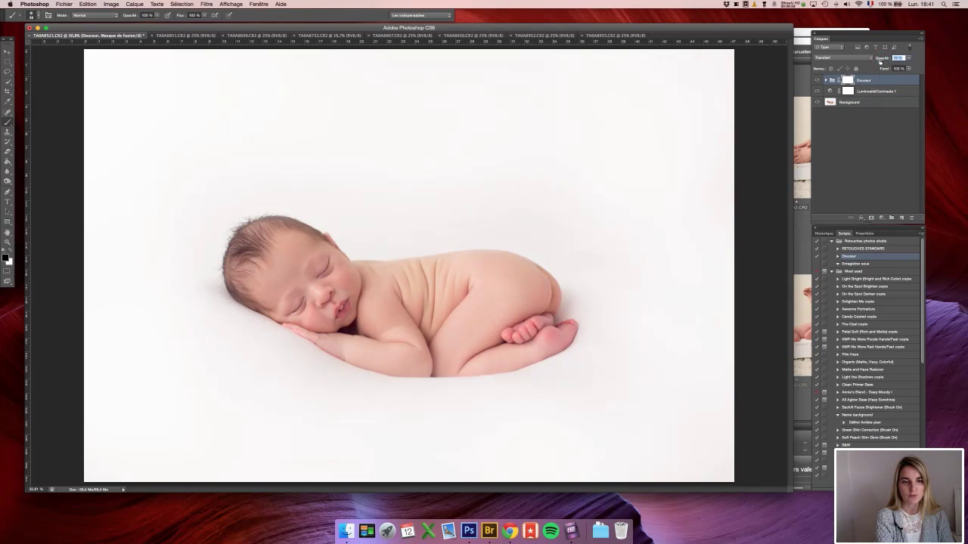
Step: Merge the Douceur group, the brightness adjustment and the background, and take a history snapshot of the result
shift+click(867, 104)
key(super+e)
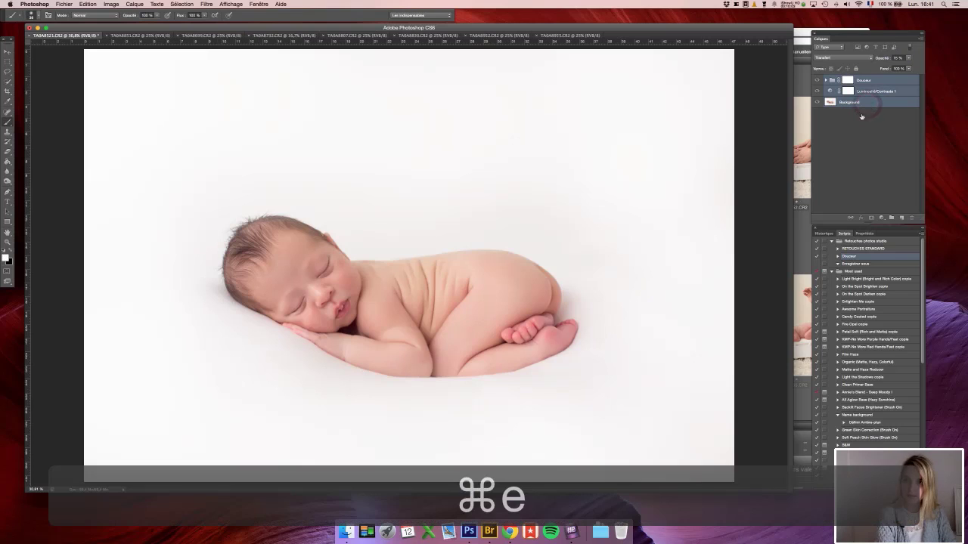
click(824, 234)
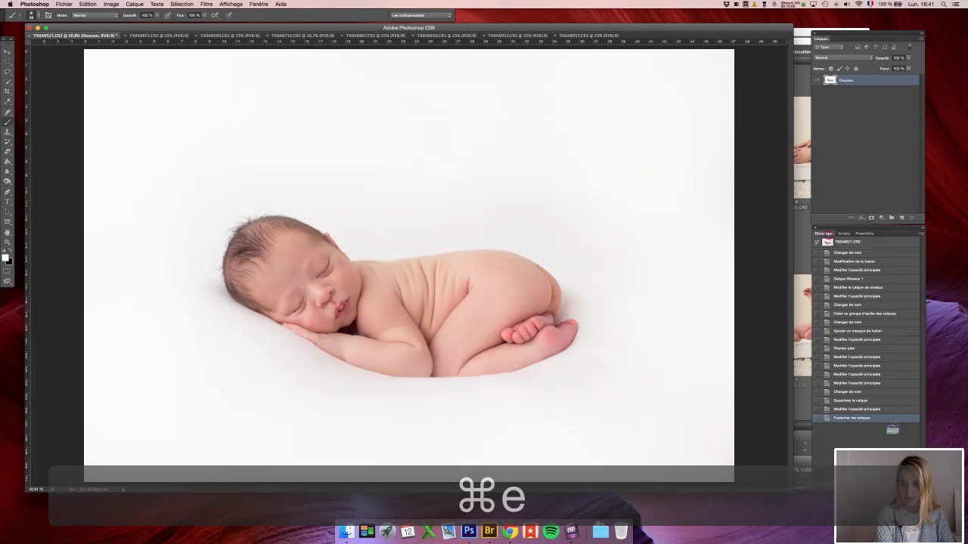
Step: Compare the original state of TA0A8521.CR2 with the retouched snapshot in the history, fitting the photo to the window
click(850, 242)
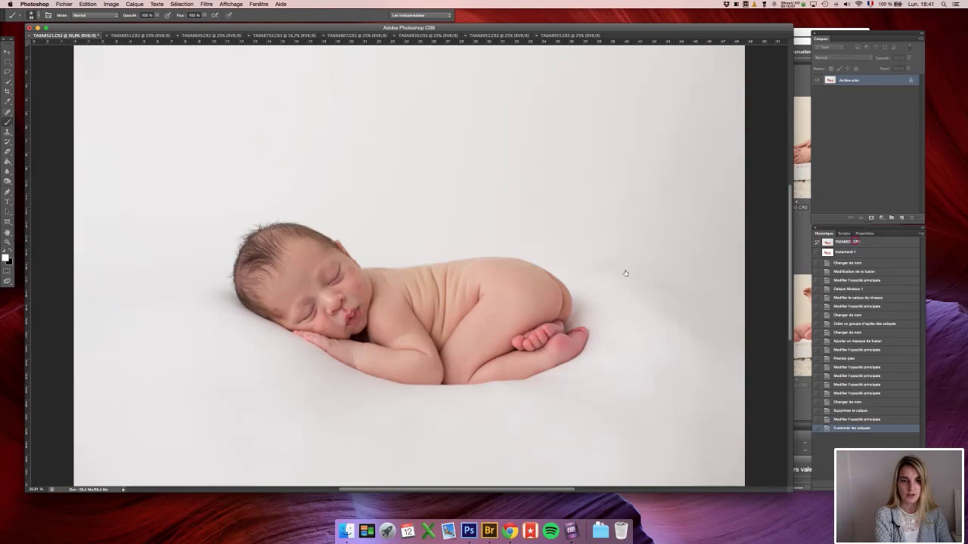
key(super+0)
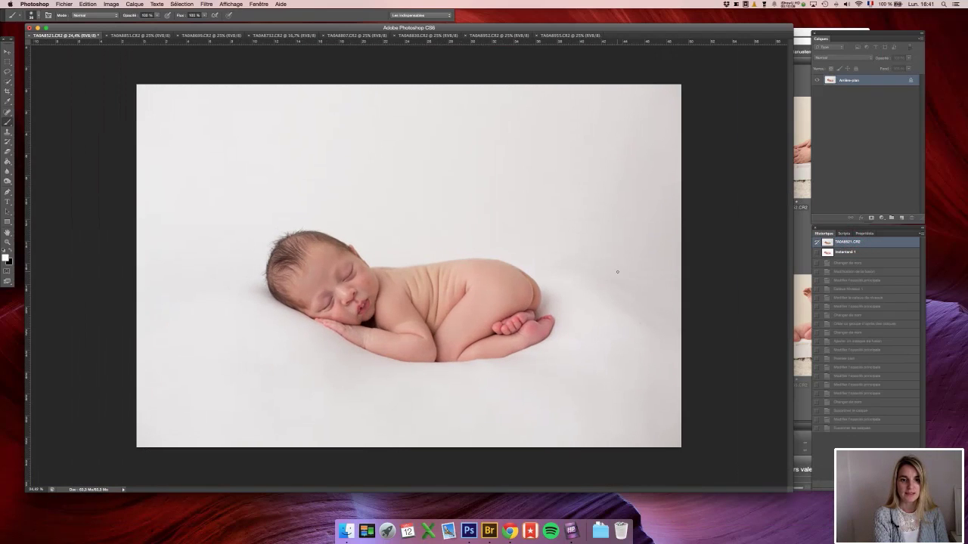
click(854, 252)
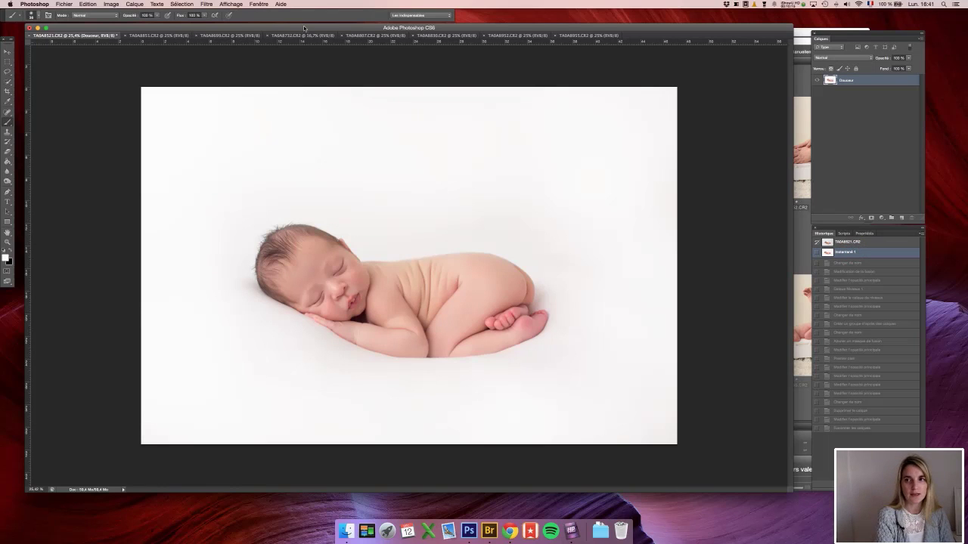
click(205, 4)
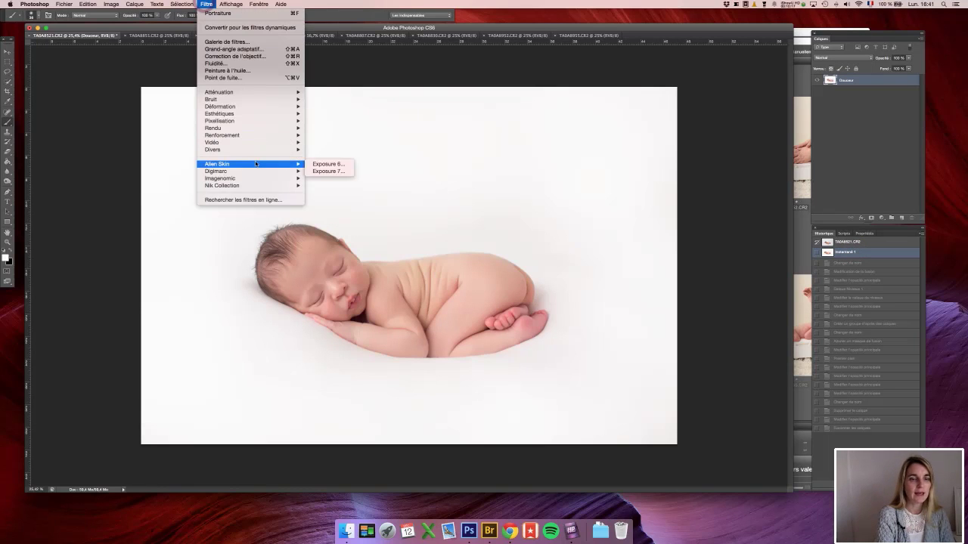
click(357, 75)
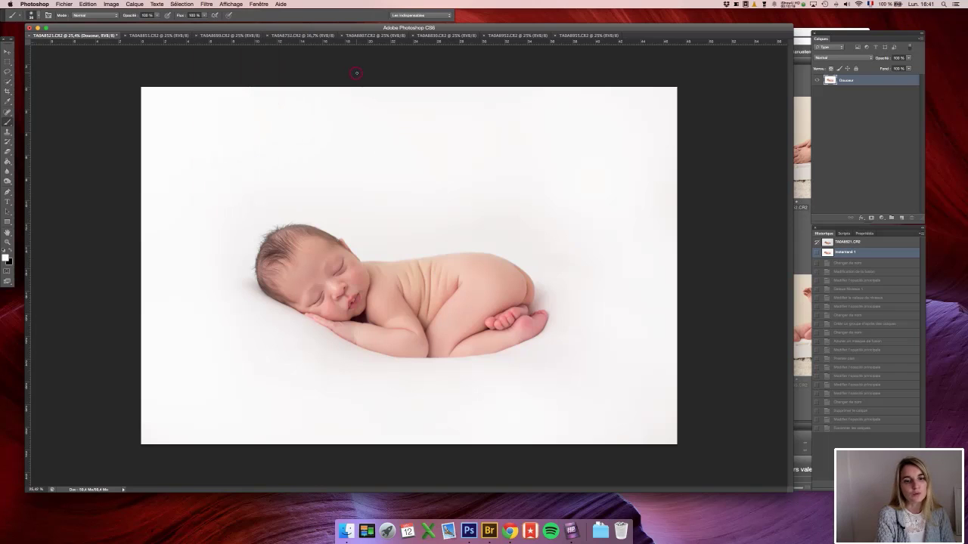
scroll(345, 290, up, 5)
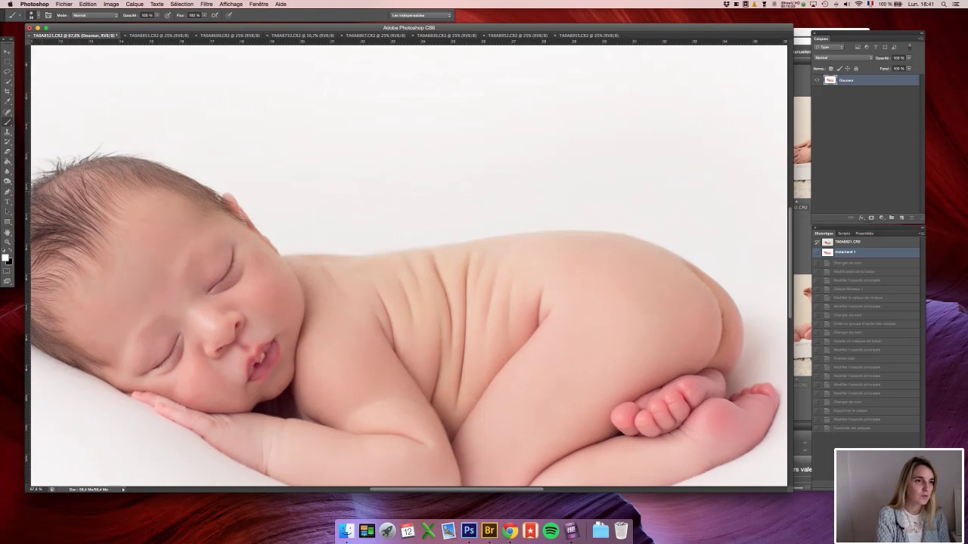
Step: Sample the skin colour beside the mouth and paint it softly above the upper lip on a new layer at reduced brush opacity
alt+click(250, 336)
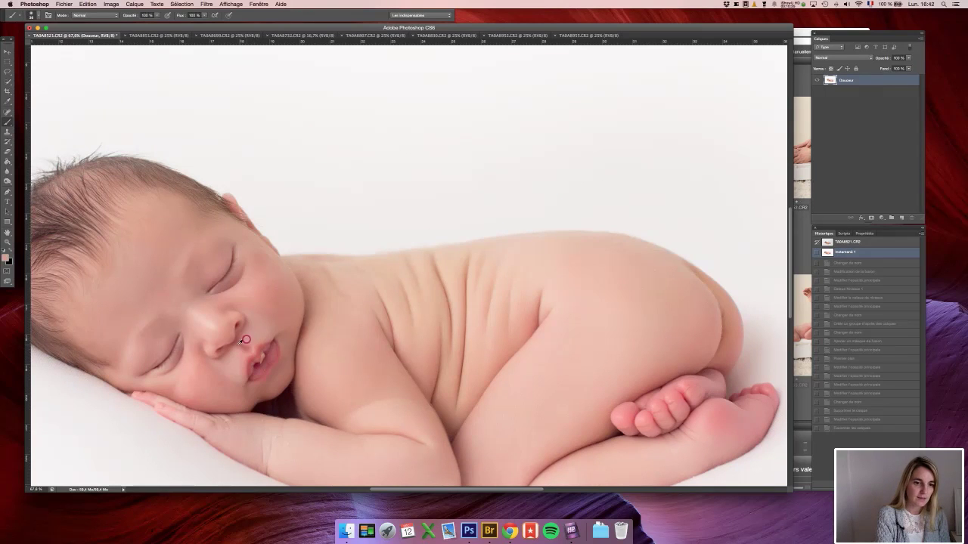
click(902, 218)
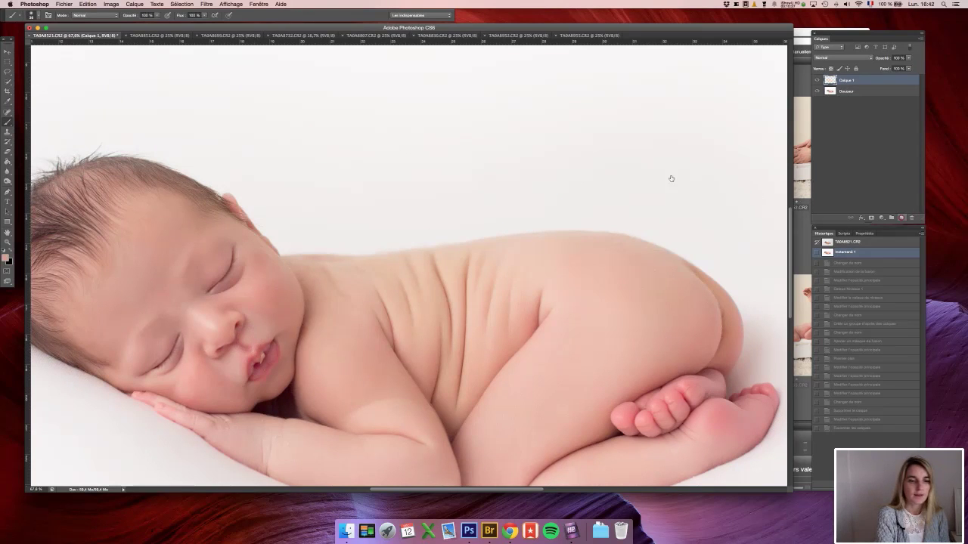
click(34, 16)
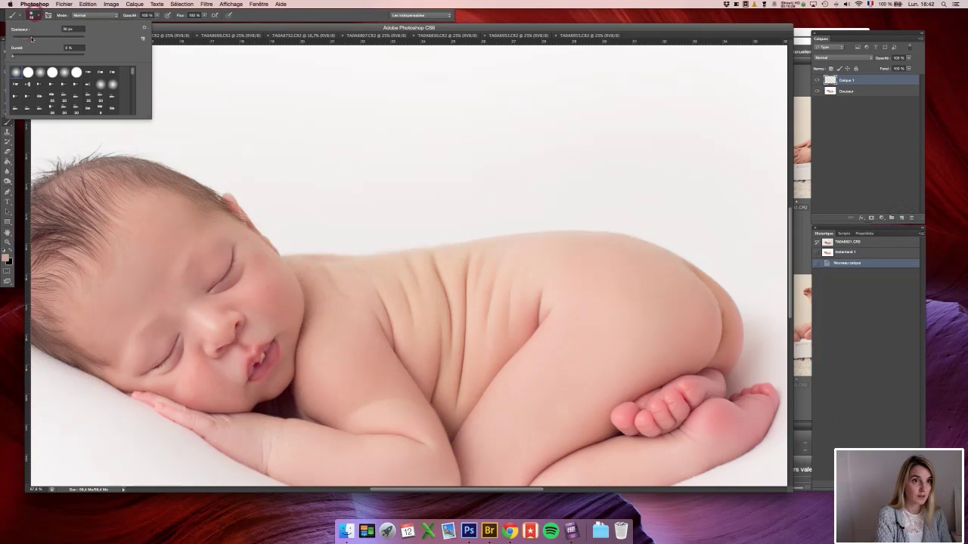
click(32, 38)
drag(126, 16, 101, 17)
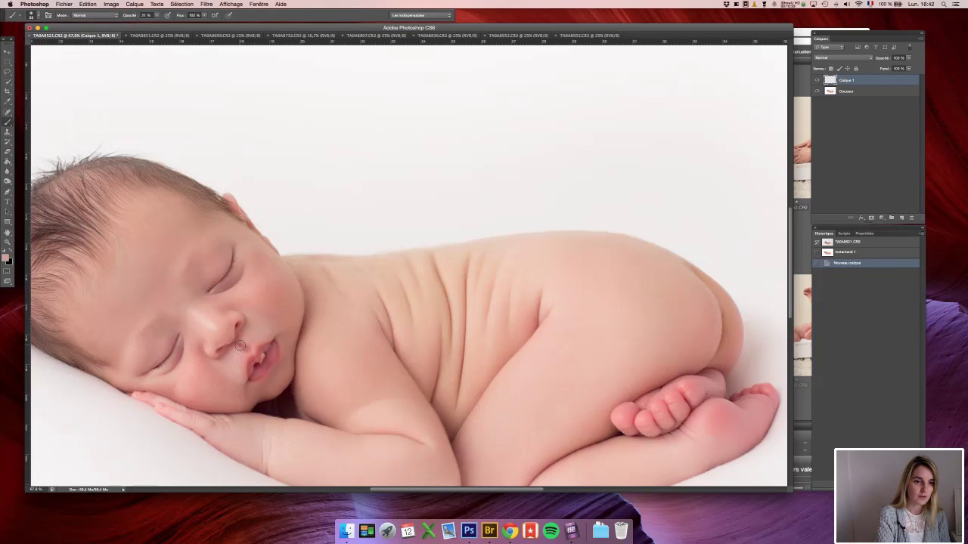
drag(243, 347, 245, 346)
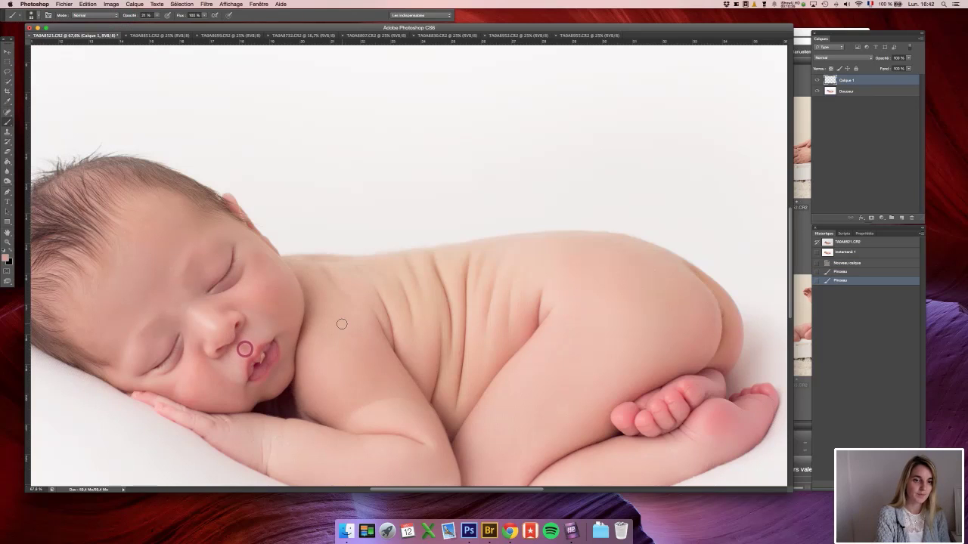
Step: Merge the skin-tone paint layer down into the Douceur layer
scroll(296, 348, down, 4)
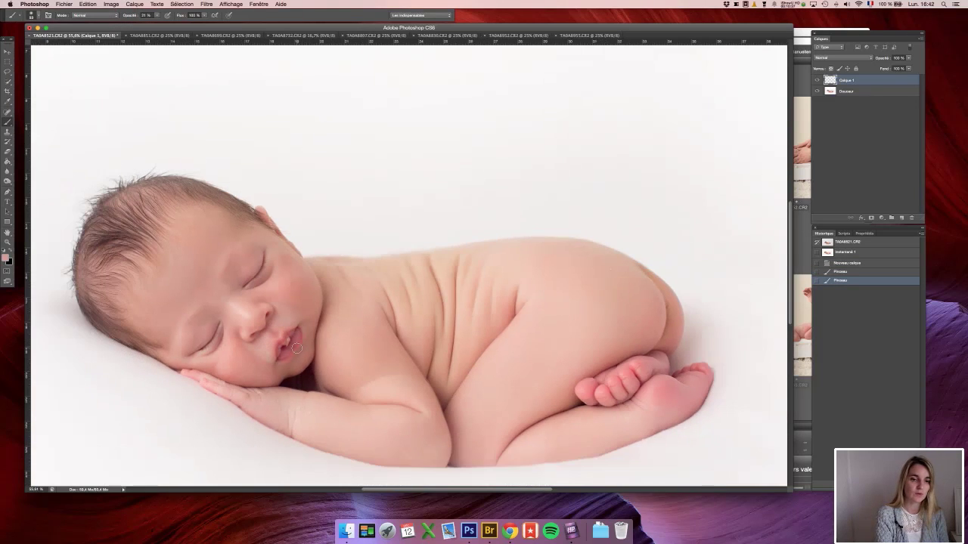
scroll(297, 348, down, 2)
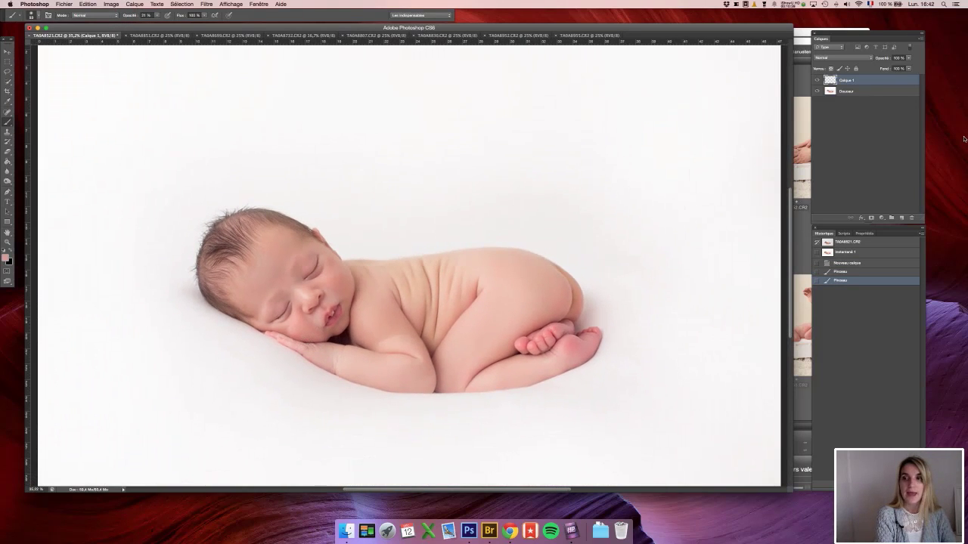
key(super+e)
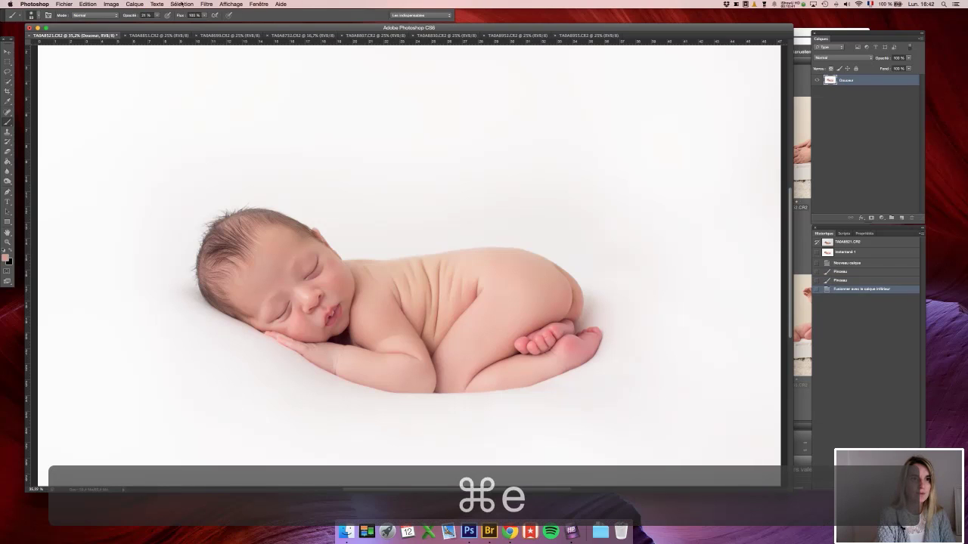
Step: Open the photo in the Alien Skin Exposure 7 filter and set the black-and-white conversion's contrast to 41 and shadows to -28
click(209, 3)
mouse_move(235, 166)
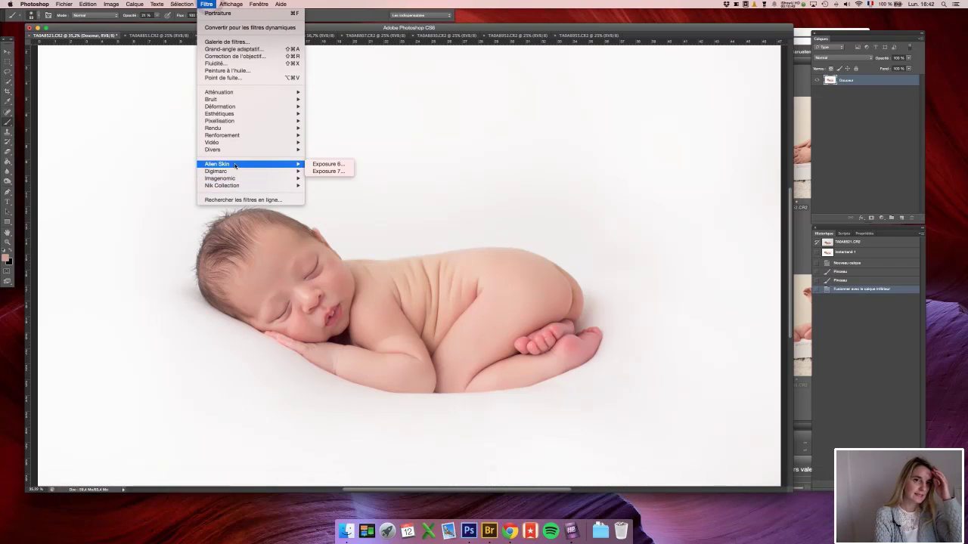
click(327, 172)
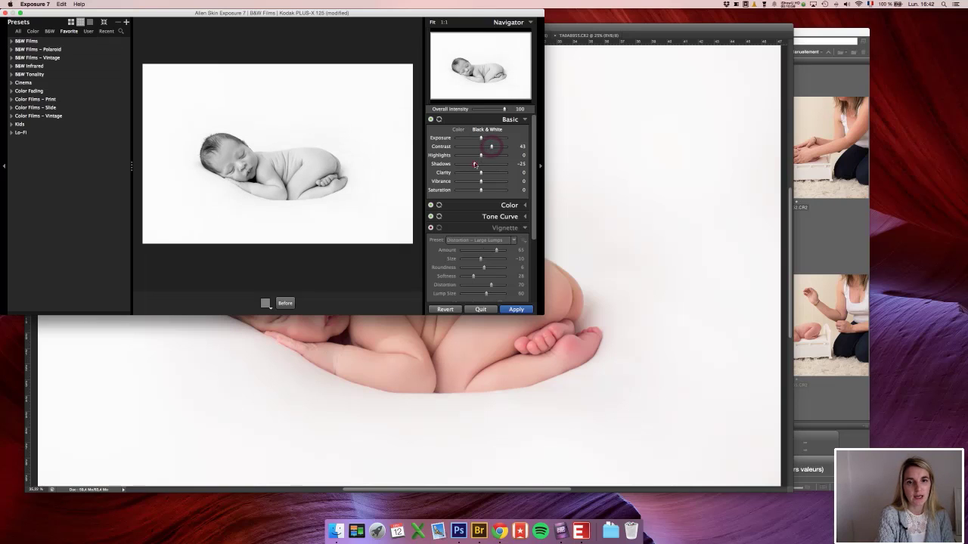
drag(475, 164, 471, 165)
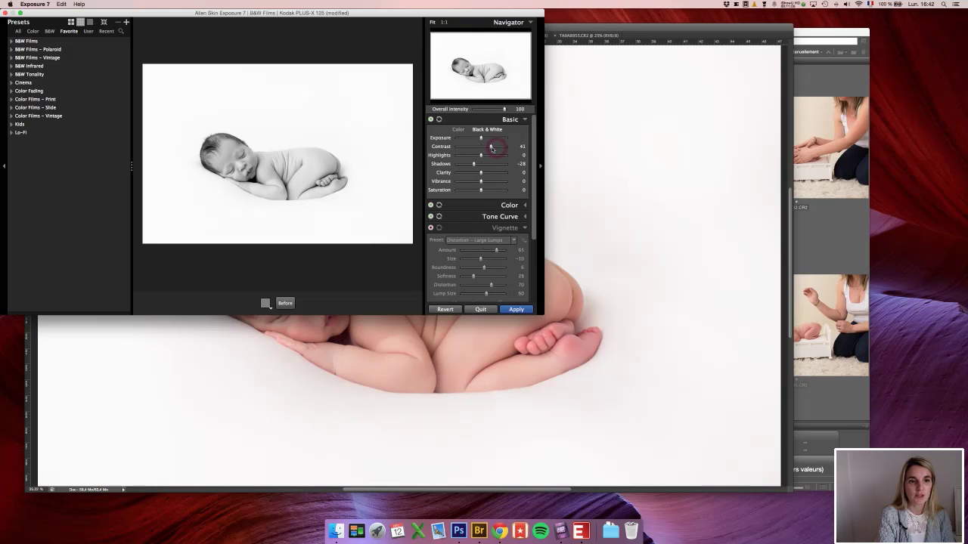
scroll(492, 149, down, 1)
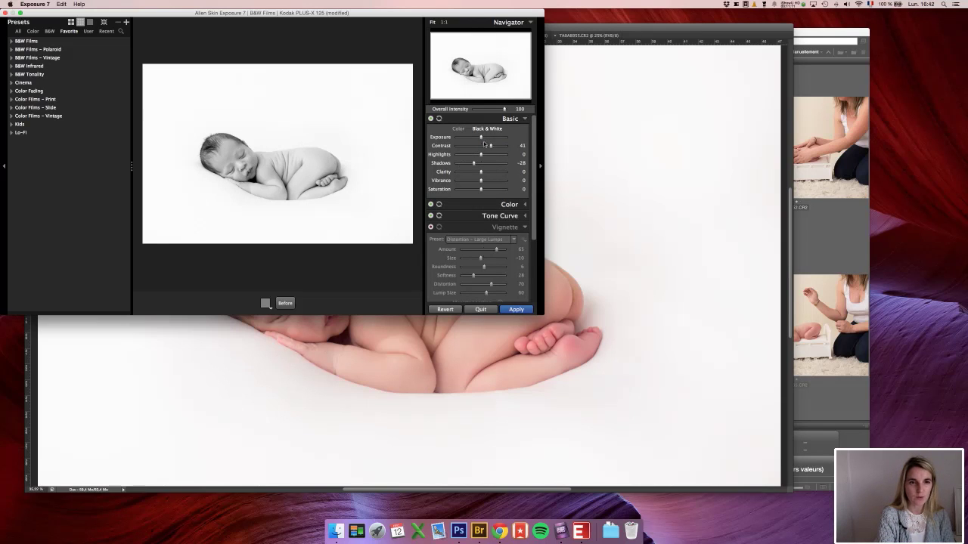
Step: Compare the black-and-white preview without and with the Basic adjustments, and apply the Exposure 7 conversion
click(431, 119)
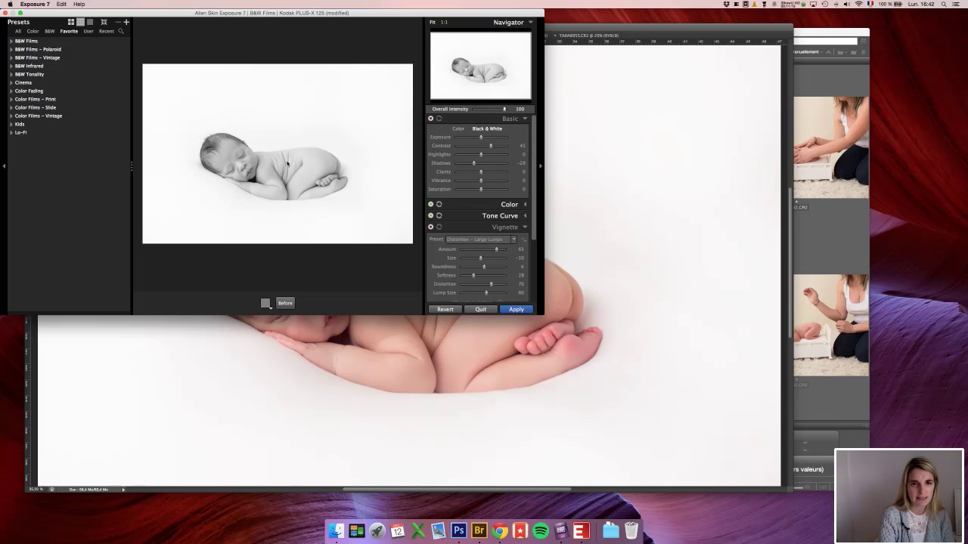
click(431, 119)
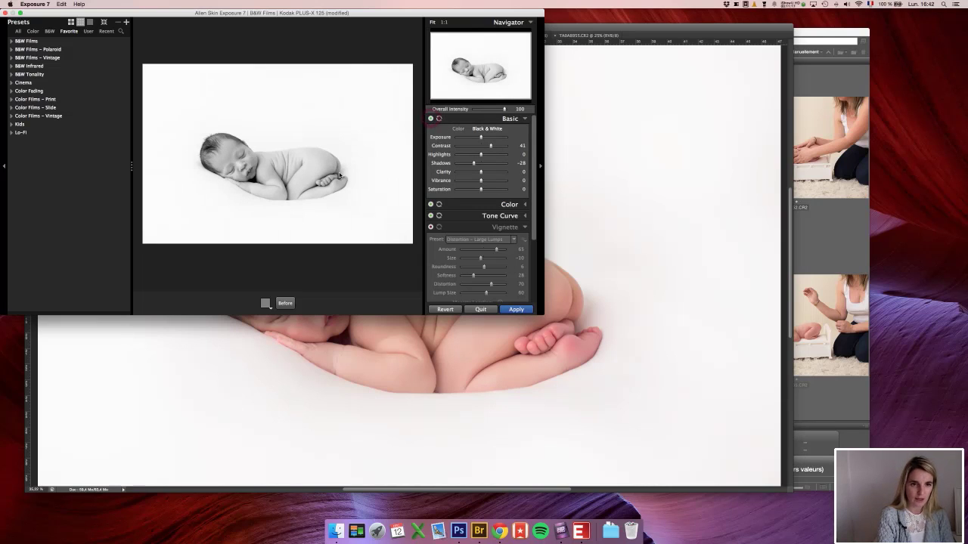
click(527, 307)
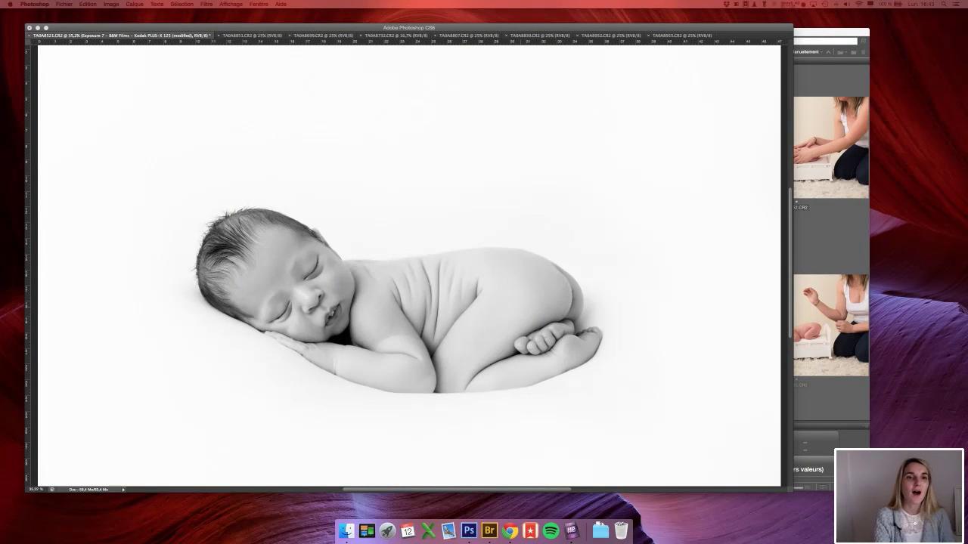
Step: In the crate photo with the crocheted bear, add an empty layer and prepare the Clone Stamp with a larger brush at 100 % opacity
click(252, 36)
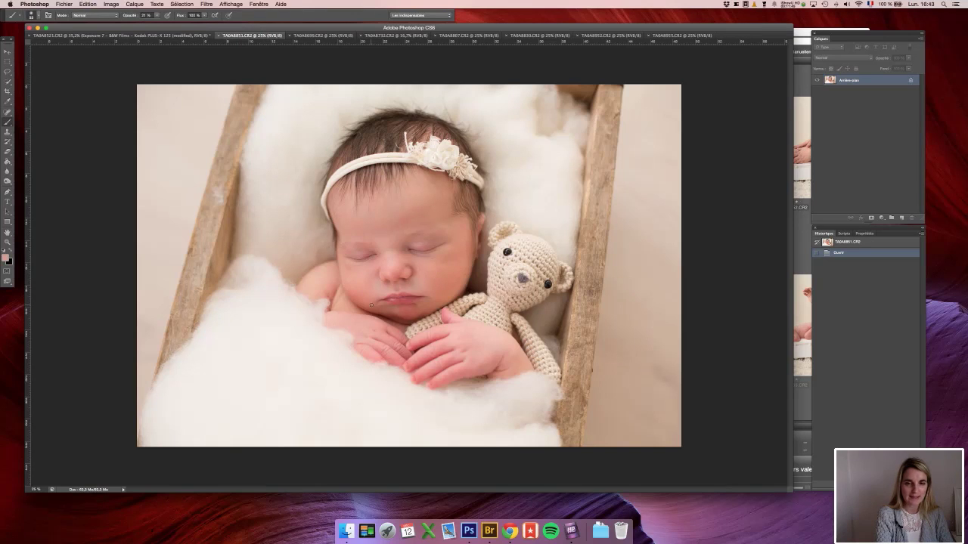
click(7, 131)
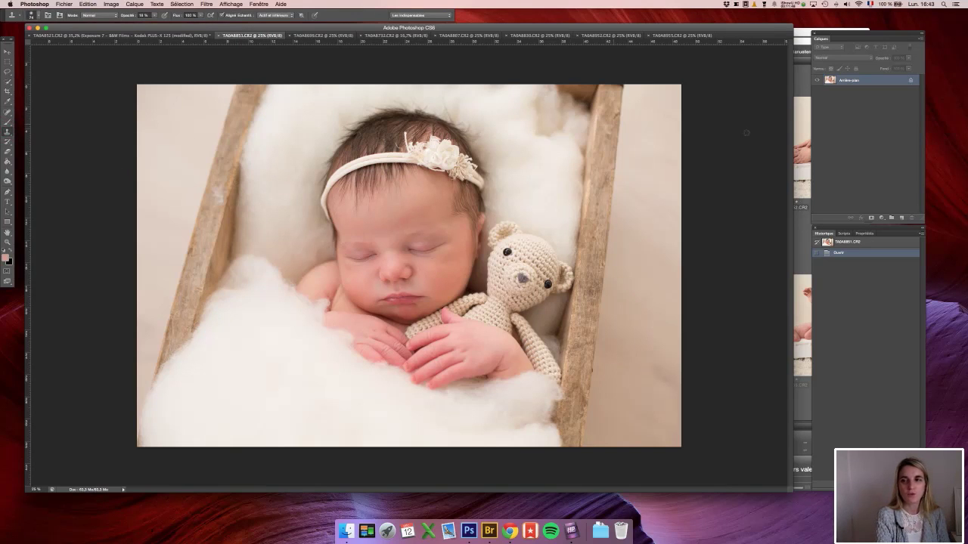
click(902, 218)
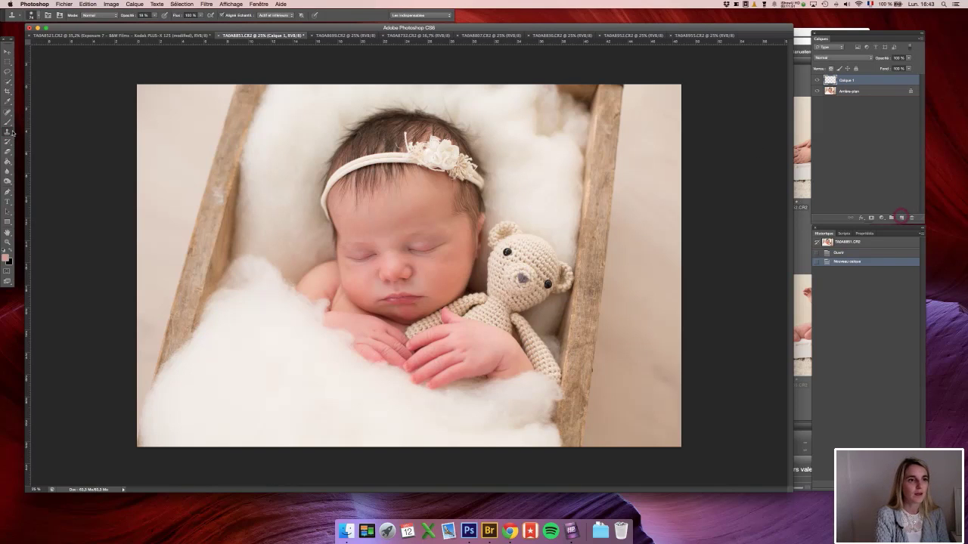
click(33, 15)
click(69, 38)
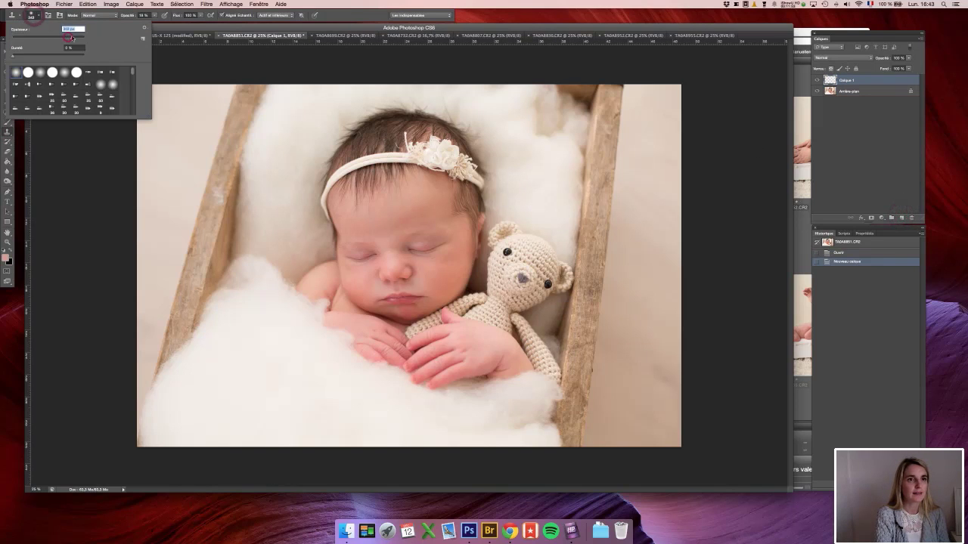
drag(132, 16, 235, 17)
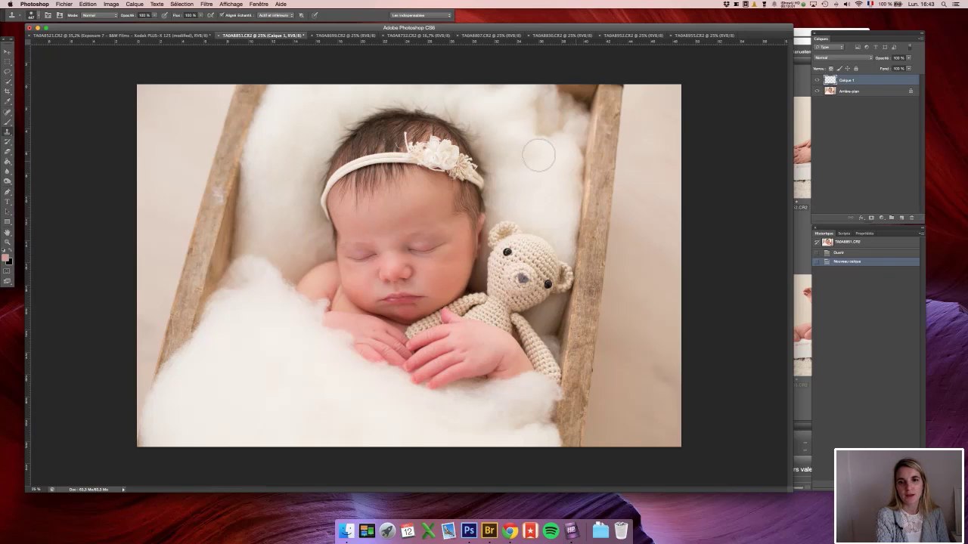
Step: Clone clean white wool over the gaps and dark spots in the crate's upper corner, above the bear
click(538, 135)
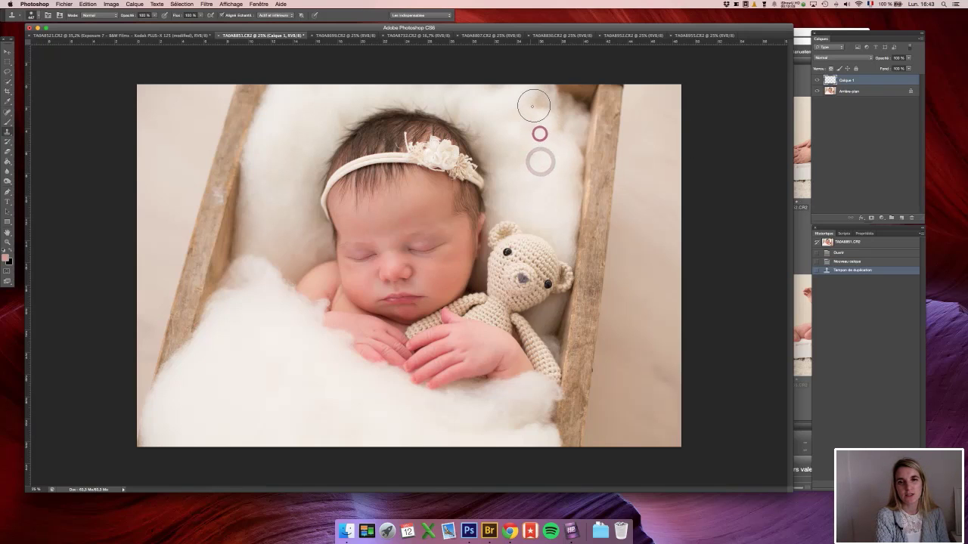
click(532, 106)
click(573, 153)
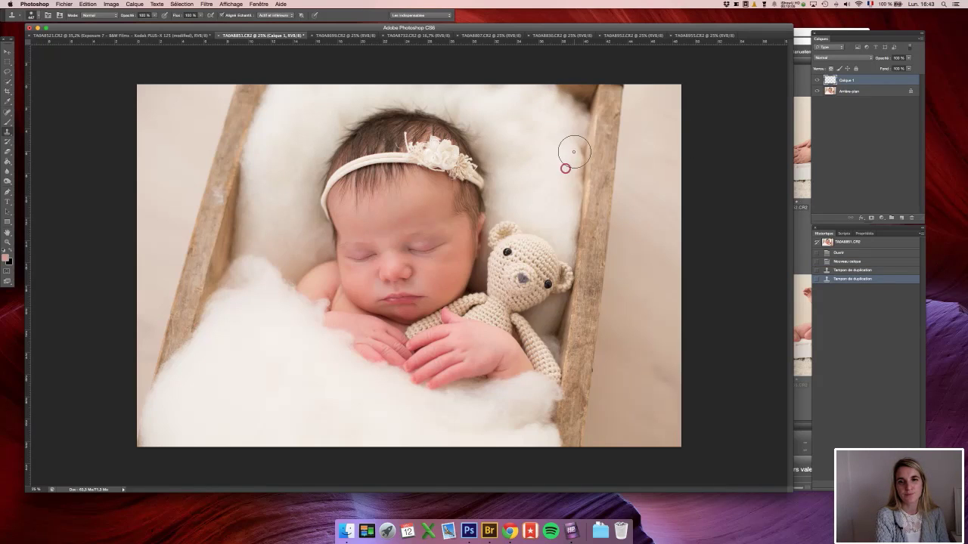
click(571, 102)
click(569, 94)
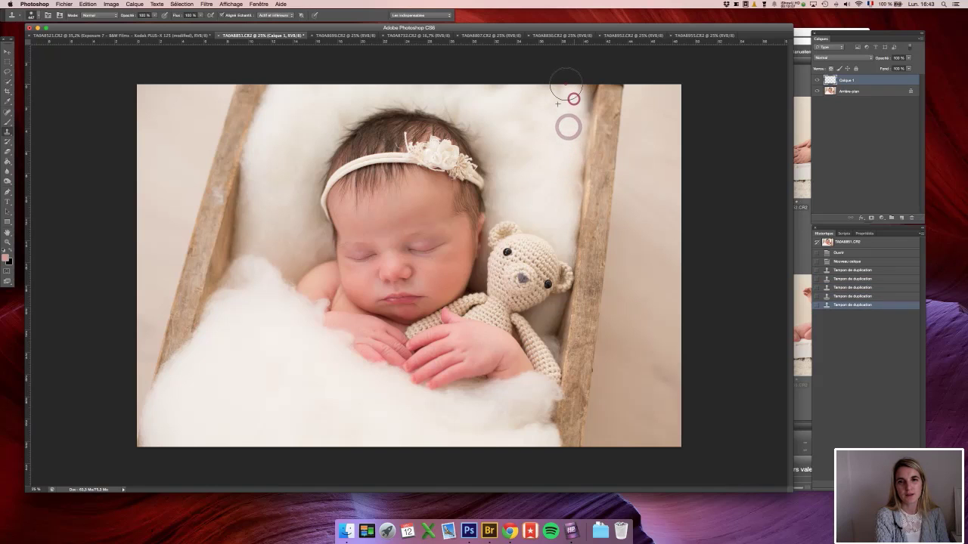
click(572, 89)
click(566, 157)
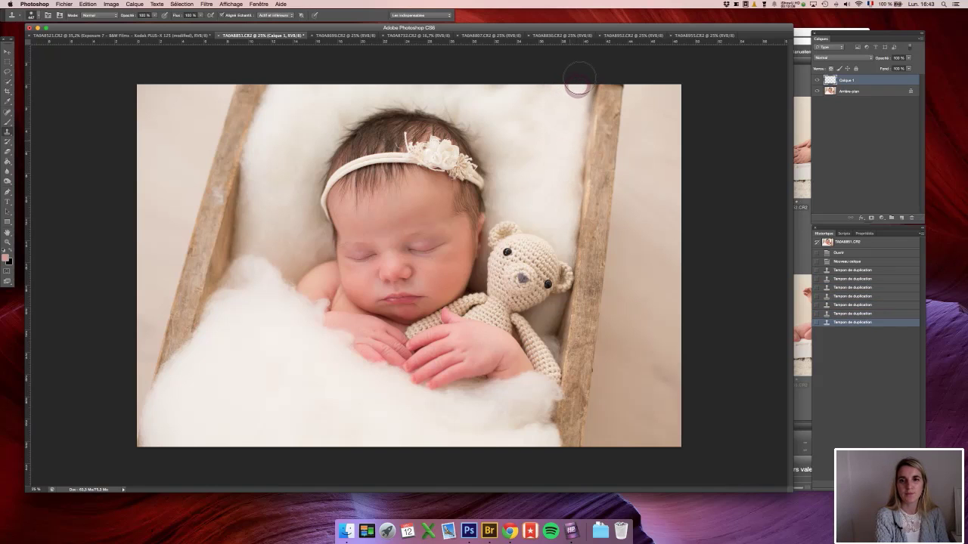
click(535, 100)
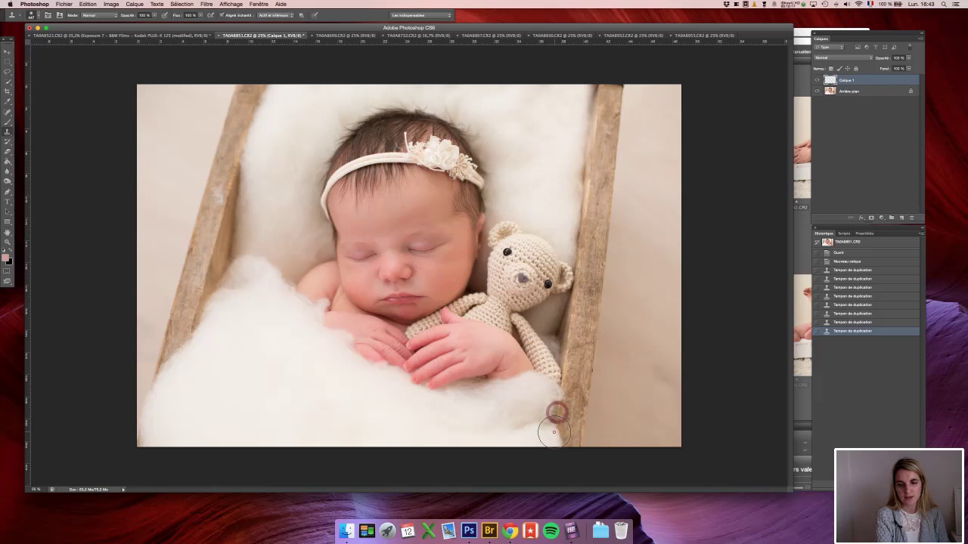
Step: Clone wood texture over the wool spilling onto the lower end of the plank beside the bear
click(557, 410)
click(556, 420)
click(556, 430)
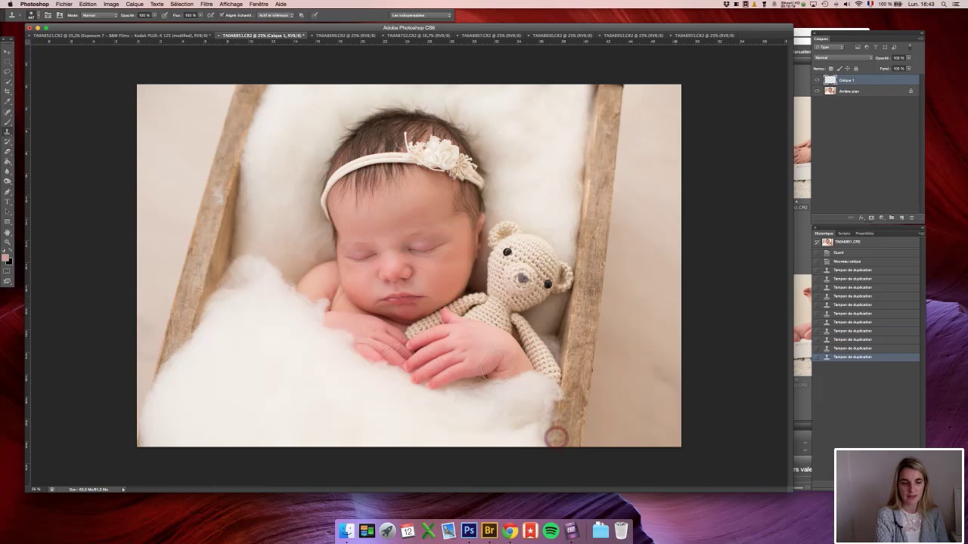
Step: Enlarge the Clone Stamp brush and extend the opposite wooden plank down to the photo's lower edge, covering the overflowing wool
click(33, 15)
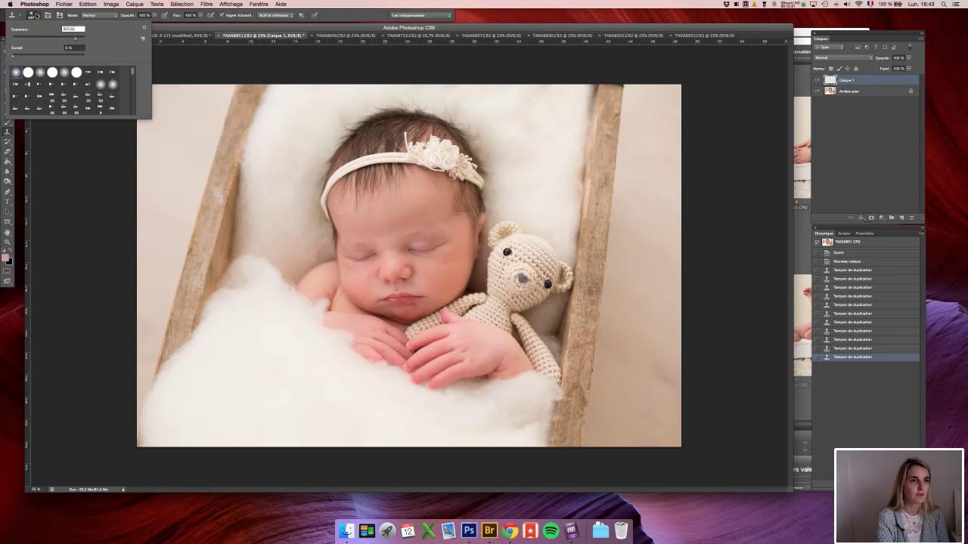
click(78, 40)
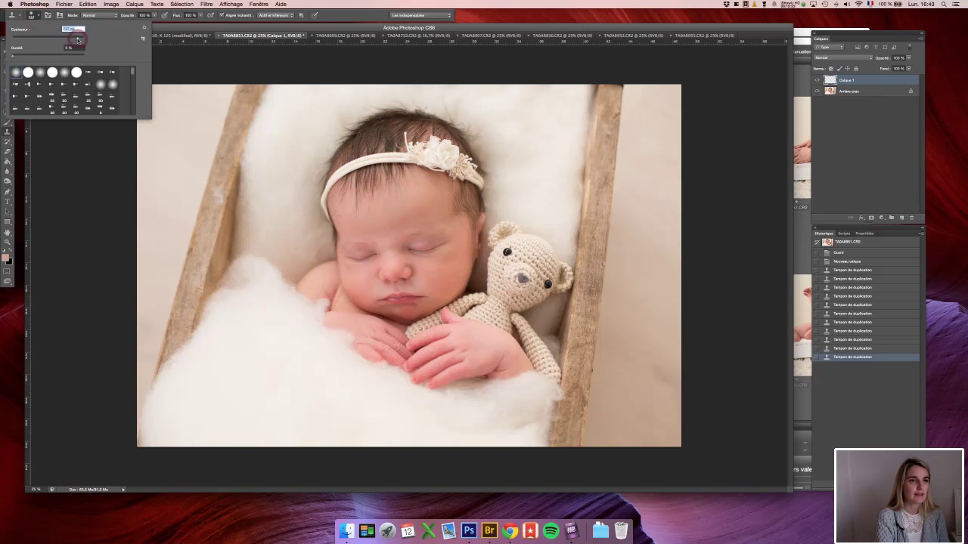
key(Return)
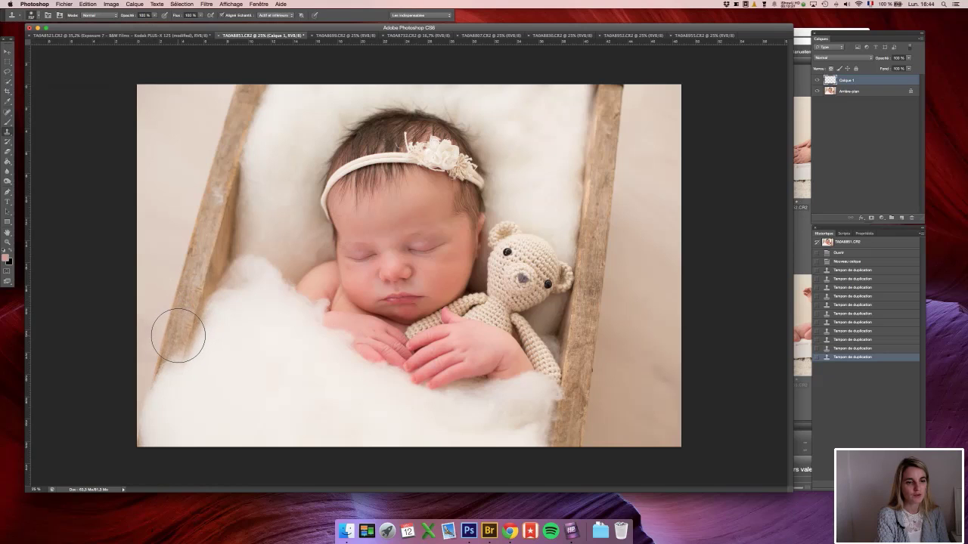
click(178, 335)
click(179, 336)
alt+click(178, 336)
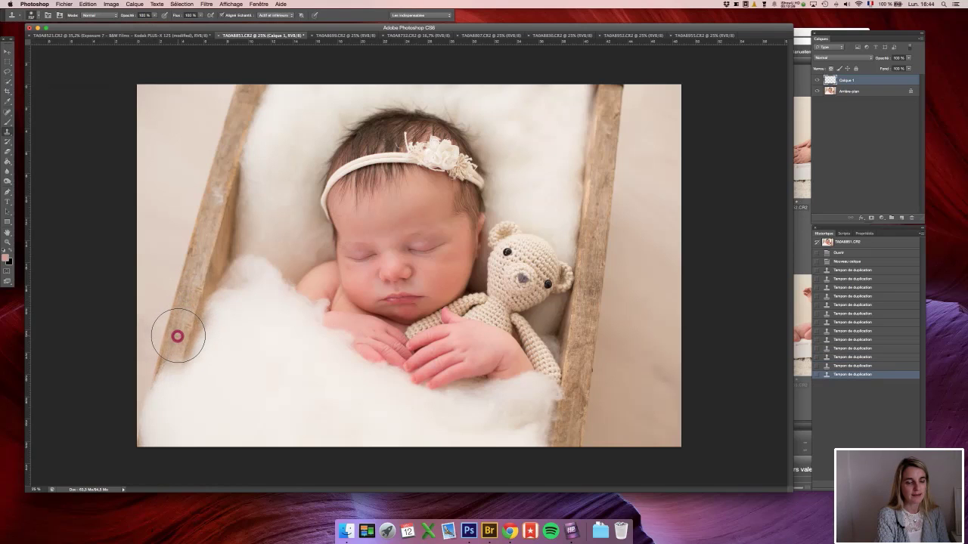
click(168, 378)
click(168, 378)
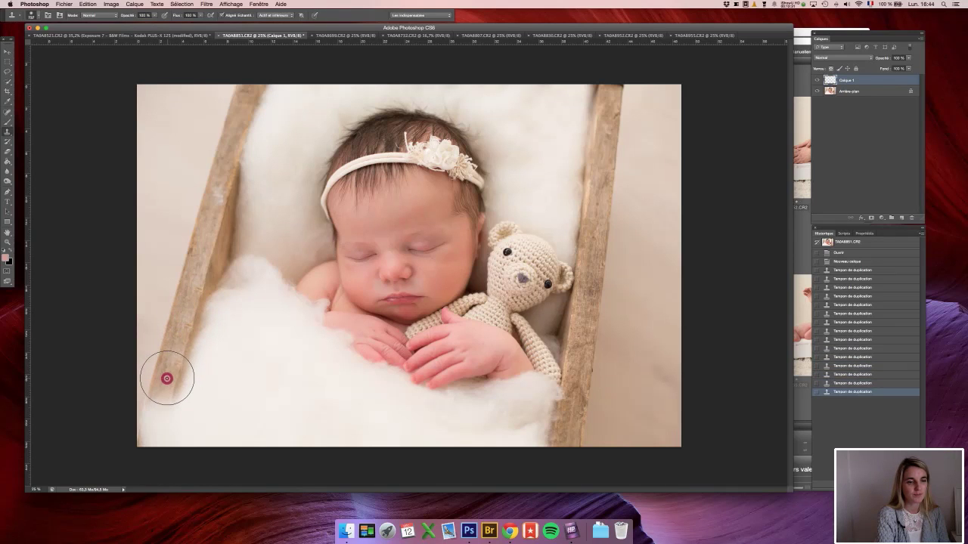
click(168, 378)
click(168, 378)
click(167, 379)
click(155, 418)
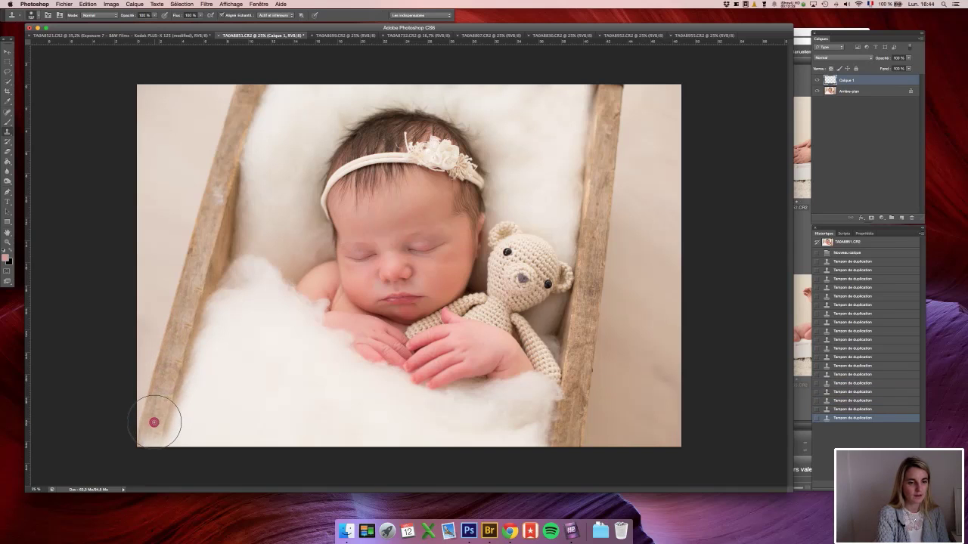
click(146, 436)
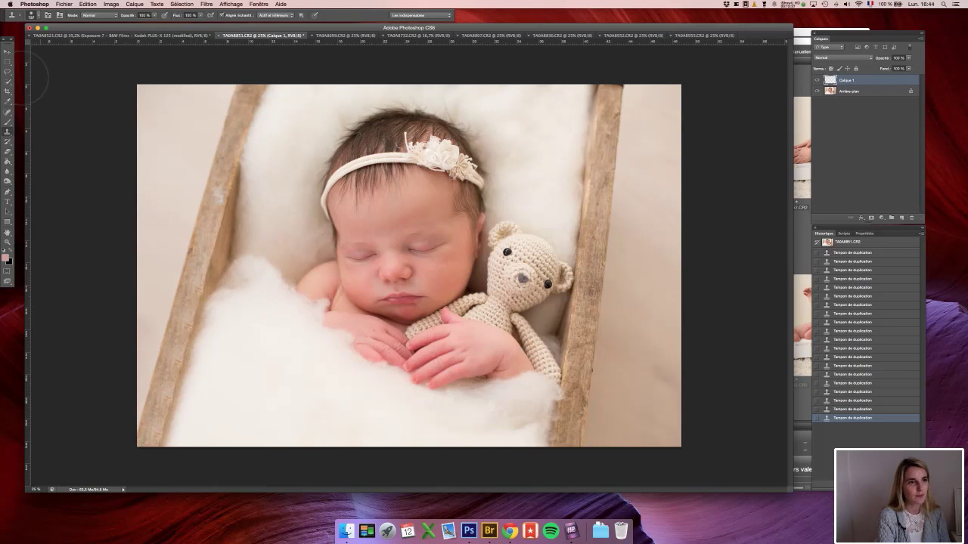
Step: Reduce the Clone Stamp brush size and clone clean wood texture along the lower part of the plank opposite the bear
click(8, 53)
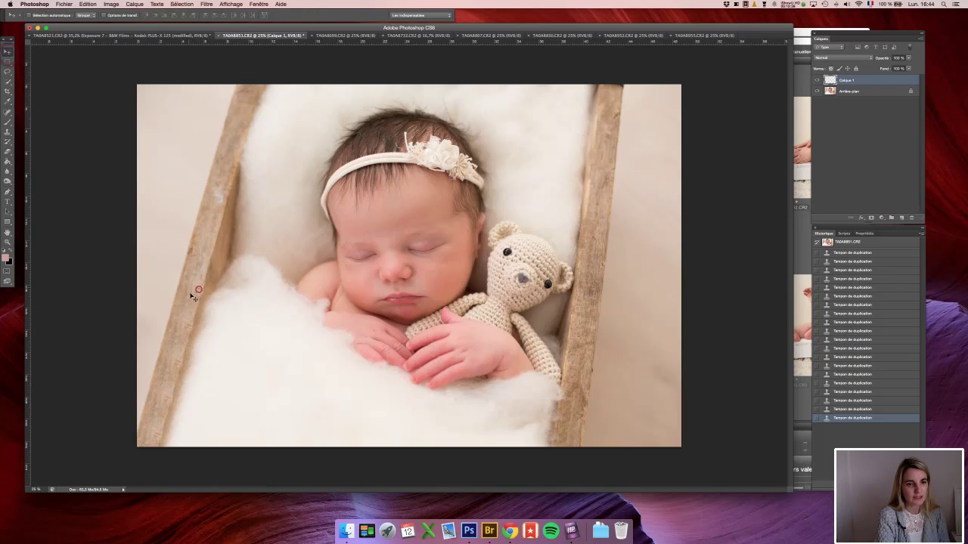
click(8, 132)
click(32, 15)
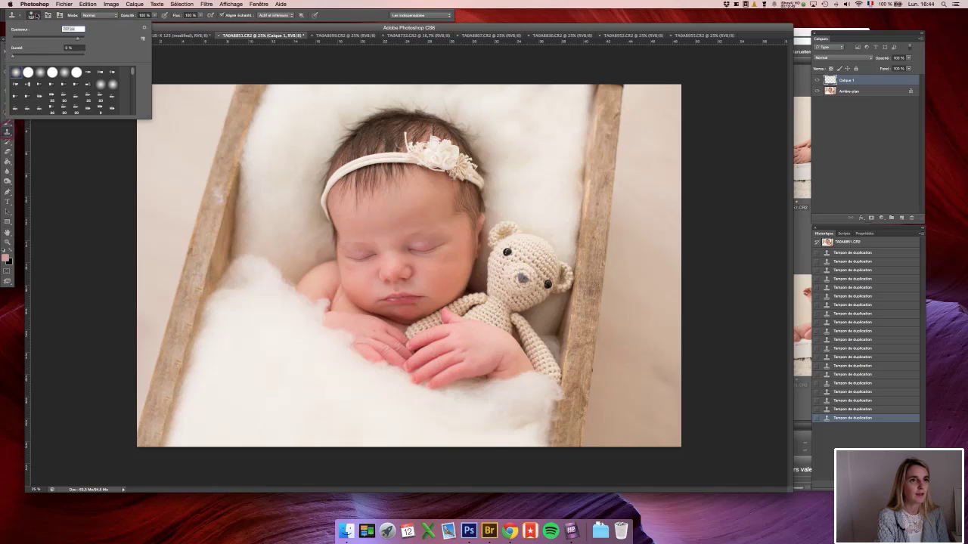
click(33, 38)
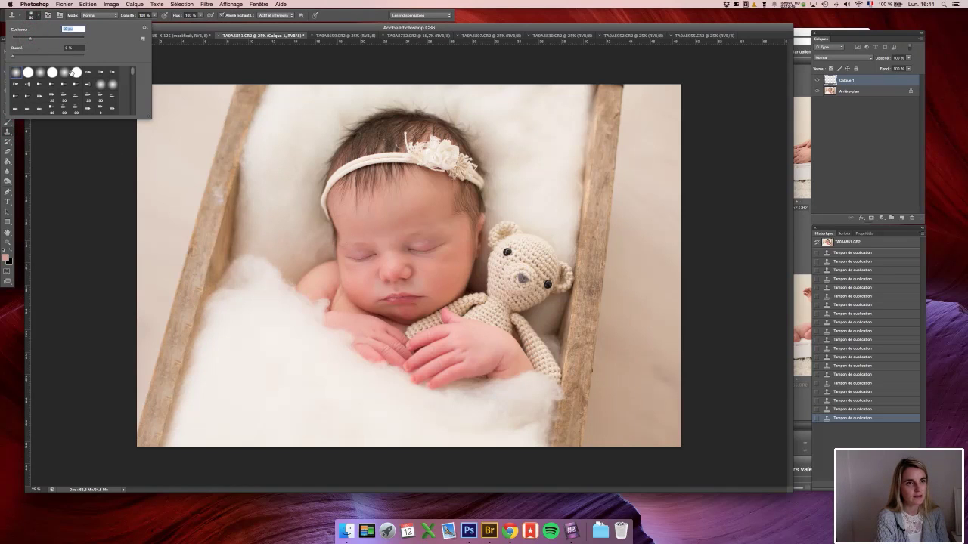
click(56, 38)
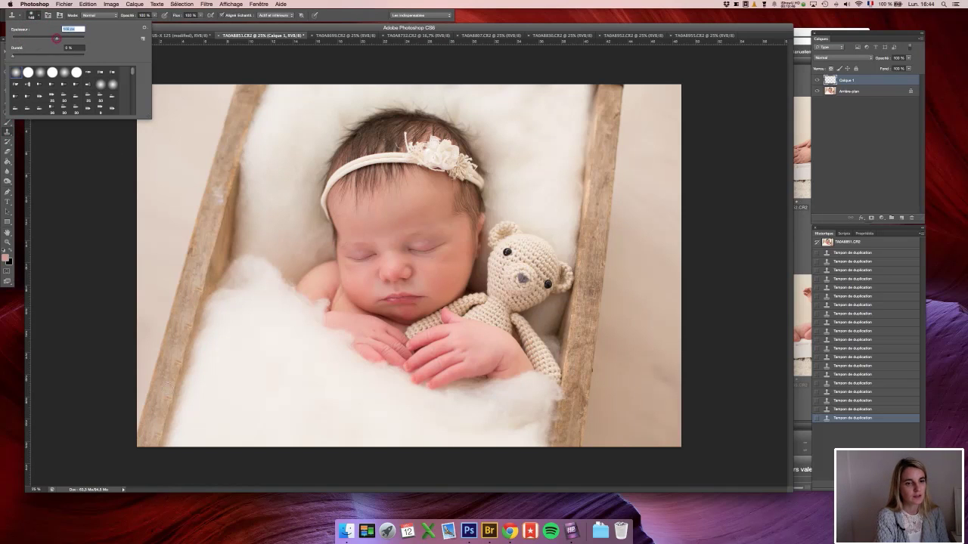
click(188, 337)
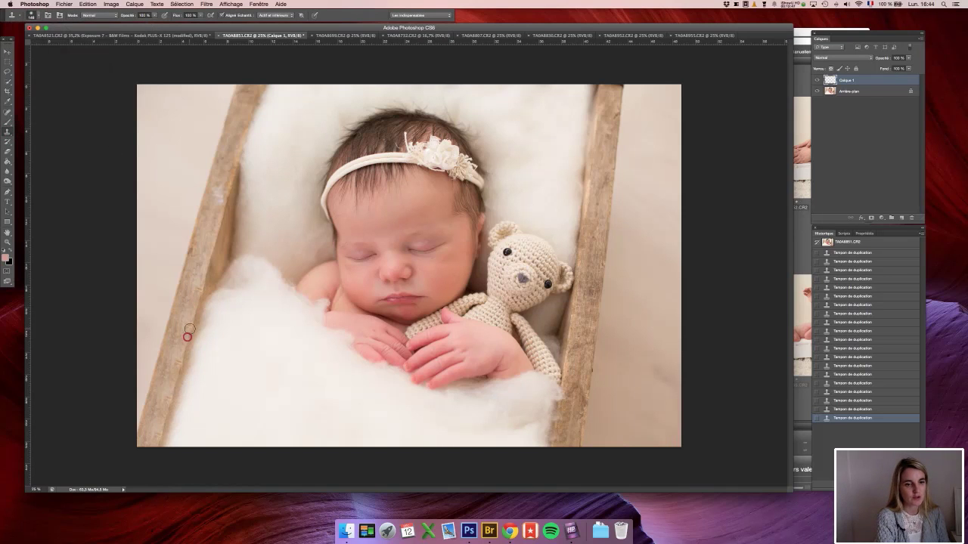
click(175, 370)
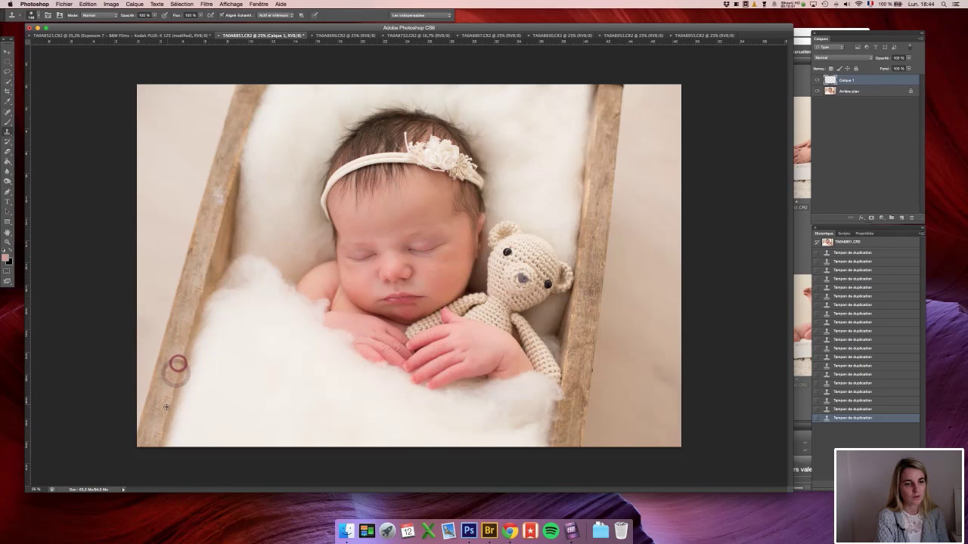
alt+click(166, 408)
click(168, 400)
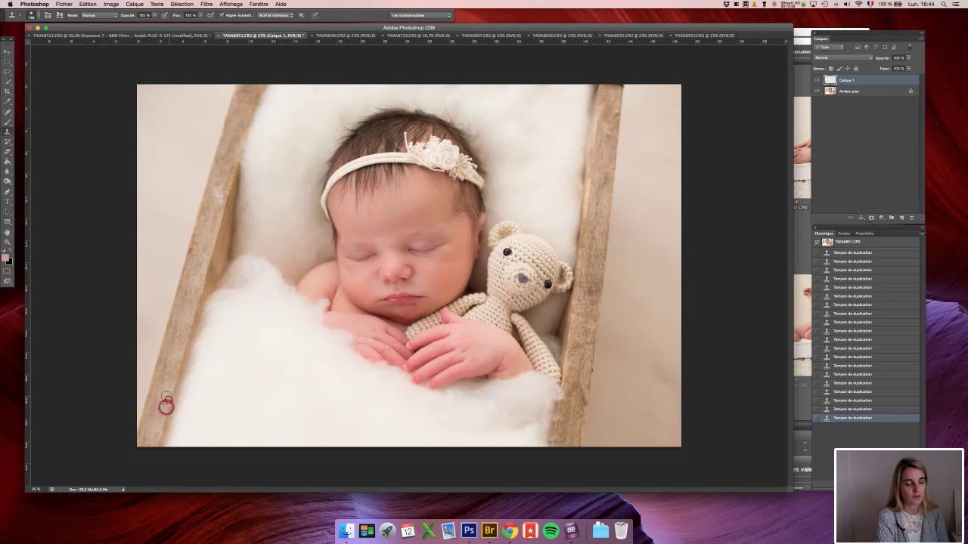
Step: Even out the rest of the plank opposite the bear with cloned wood, covering the pale mark on its upper part
click(187, 317)
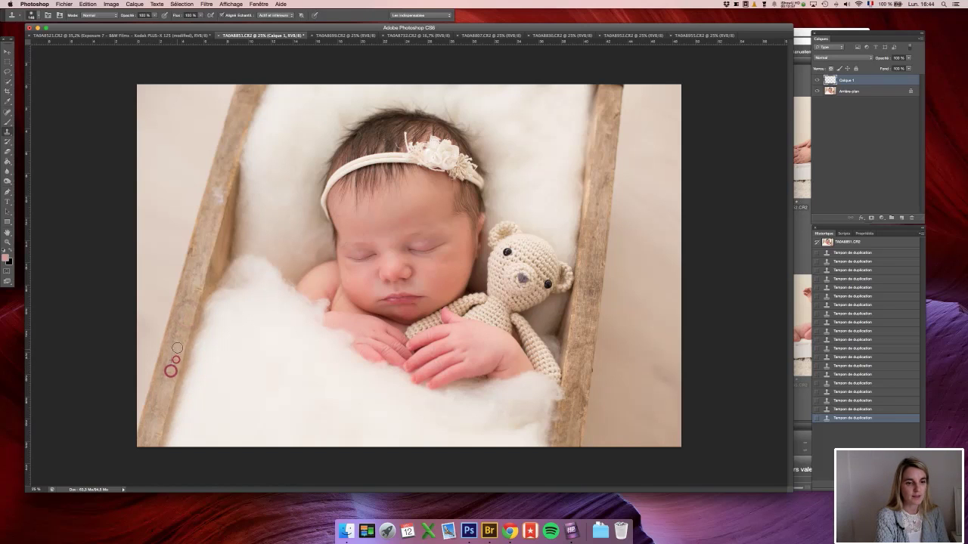
click(179, 346)
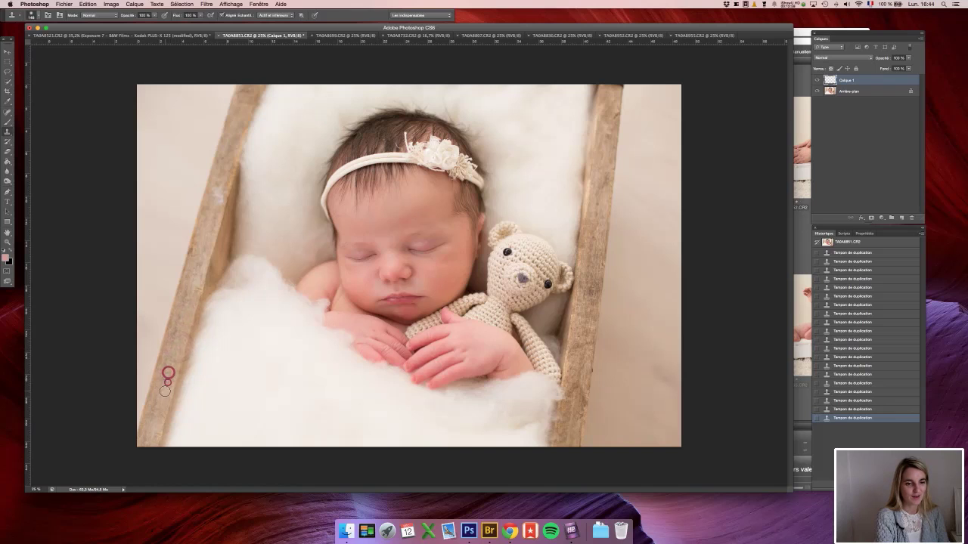
click(167, 394)
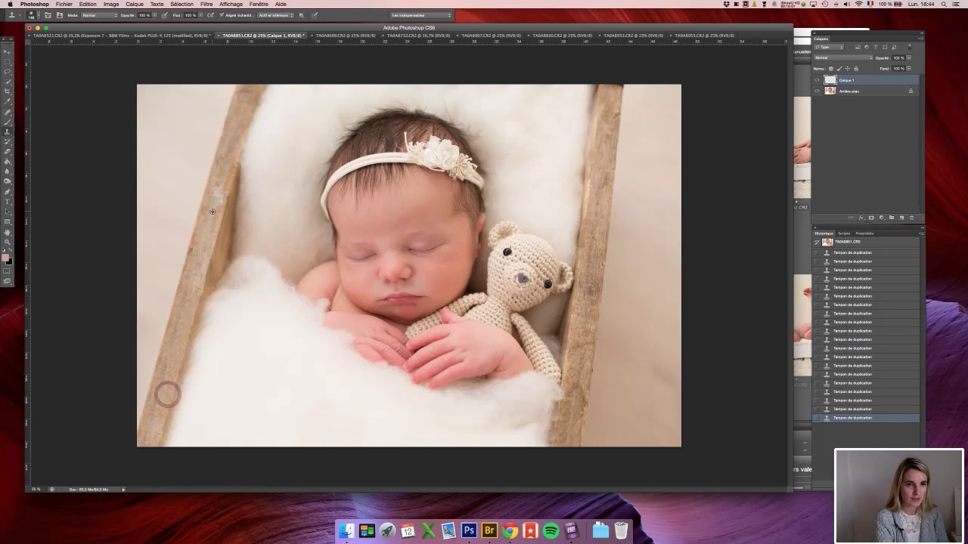
click(215, 205)
click(222, 194)
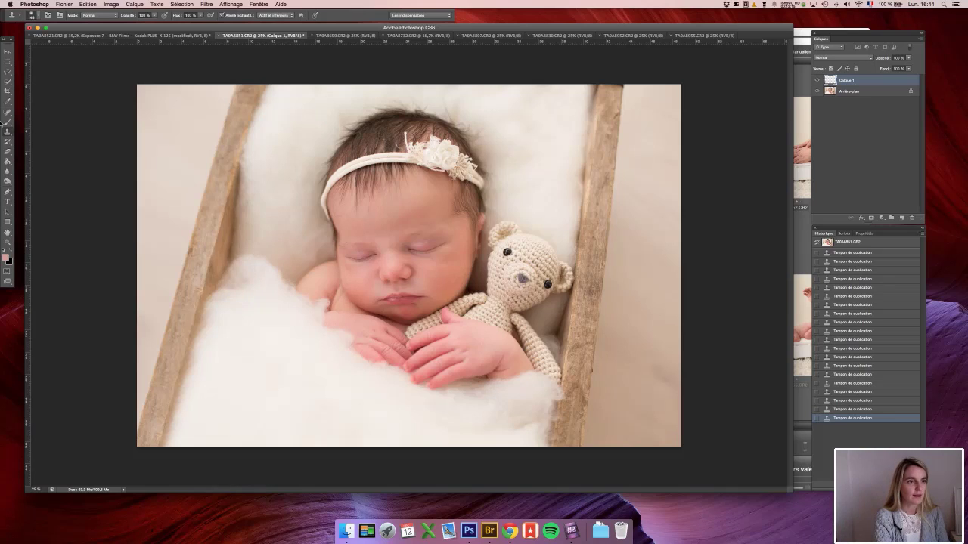
Step: Add another empty layer for the wool, with a larger Clone Stamp brush at reduced opacity
click(31, 15)
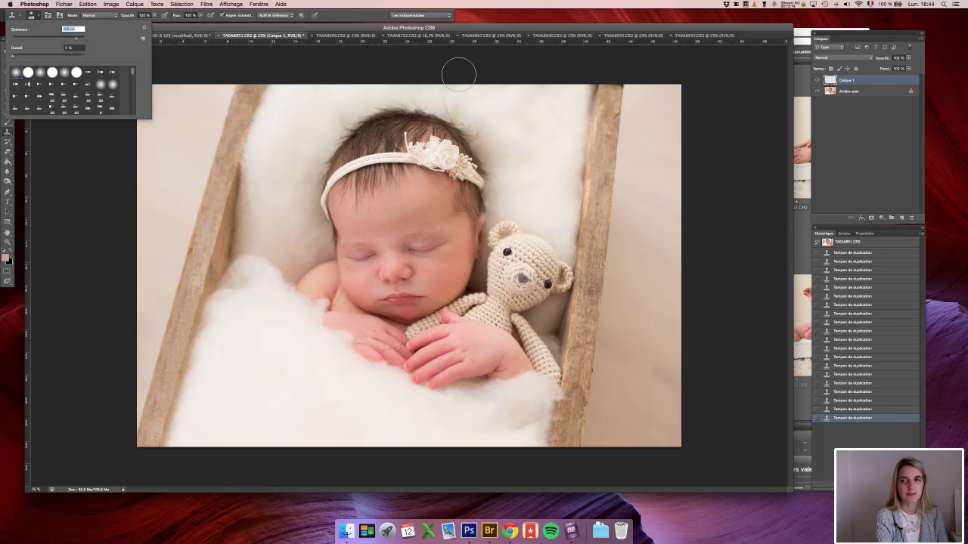
click(901, 219)
click(902, 219)
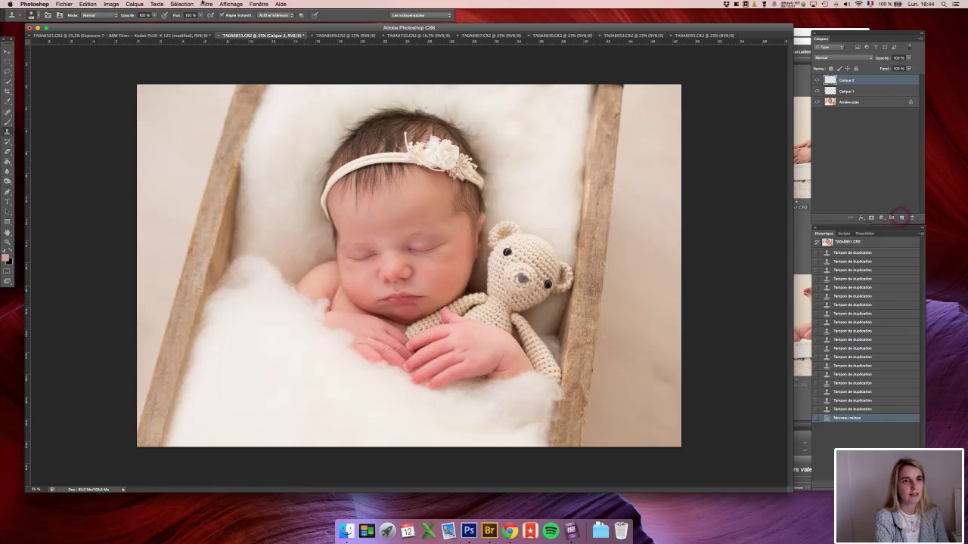
drag(119, 17, 115, 16)
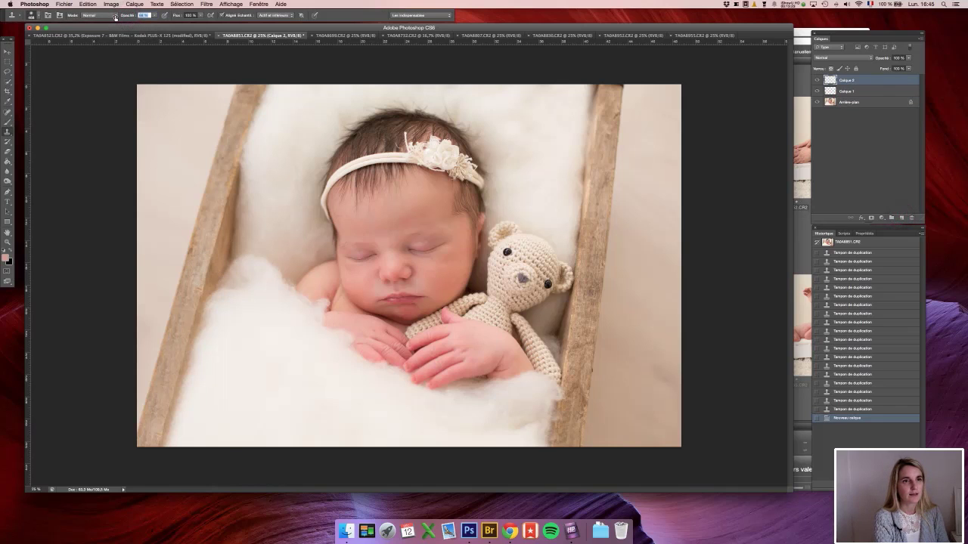
Step: Clone white wool over the shadowed hollow between the baby's shoulder and the plank opposite the bear
alt+click(228, 314)
mouse_move(232, 285)
mouse_down()
mouse_move(253, 238)
mouse_move(245, 279)
mouse_move(267, 250)
mouse_move(265, 290)
mouse_up()
mouse_move(250, 237)
mouse_down()
mouse_move(274, 280)
mouse_move(285, 251)
mouse_move(262, 270)
mouse_move(283, 268)
mouse_up()
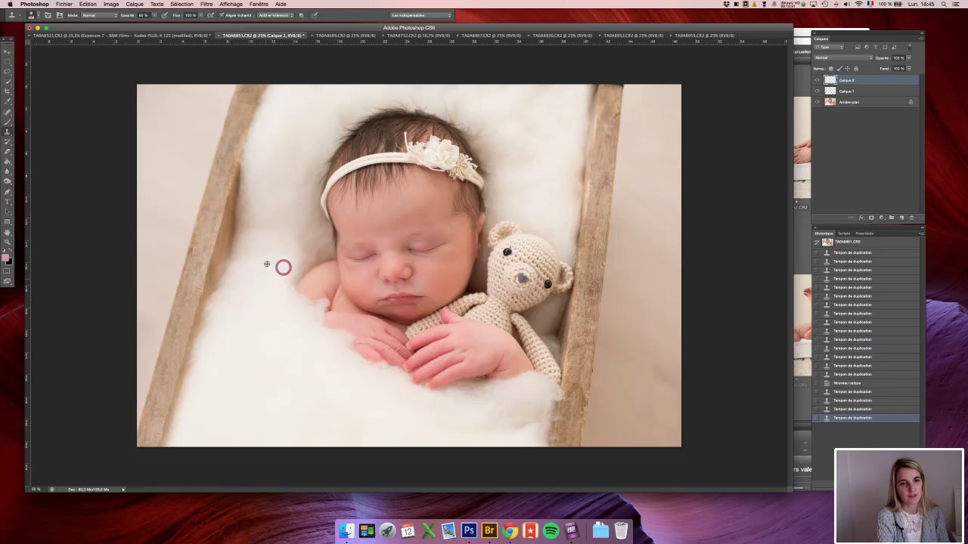
alt+click(269, 202)
click(261, 237)
click(258, 225)
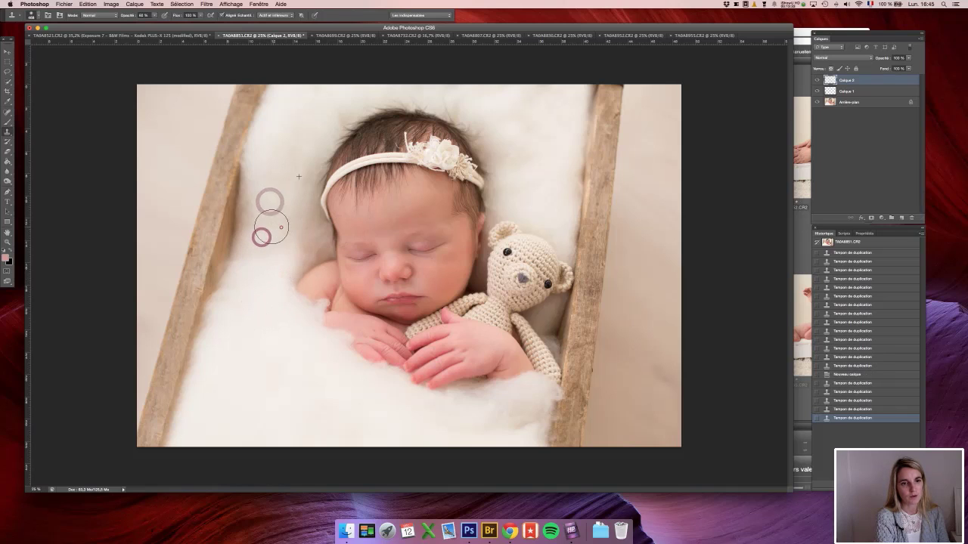
click(279, 225)
Step: Restore the Clone Stamp to 100 % opacity with a smaller brush and clone wool down the inner edge of the plank opposite the bear
drag(125, 19, 170, 16)
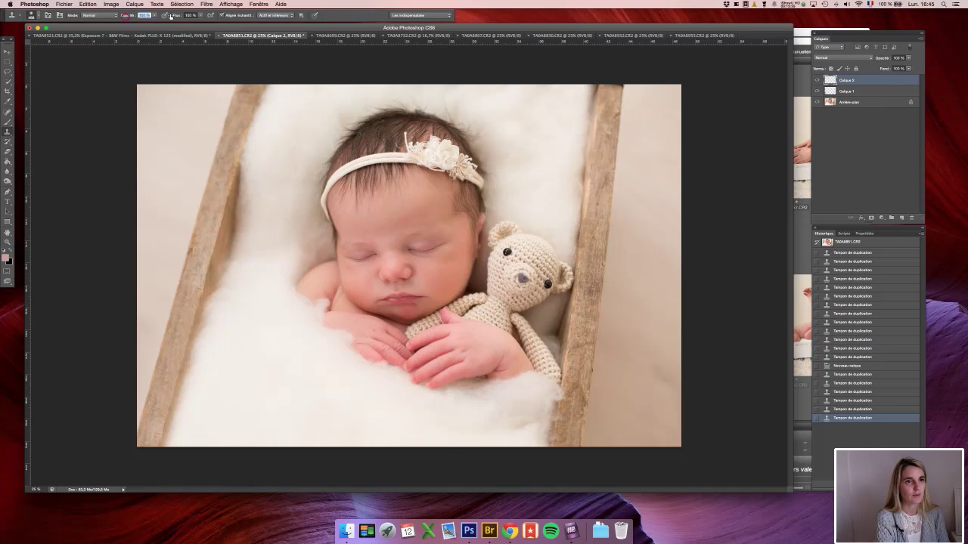
click(42, 15)
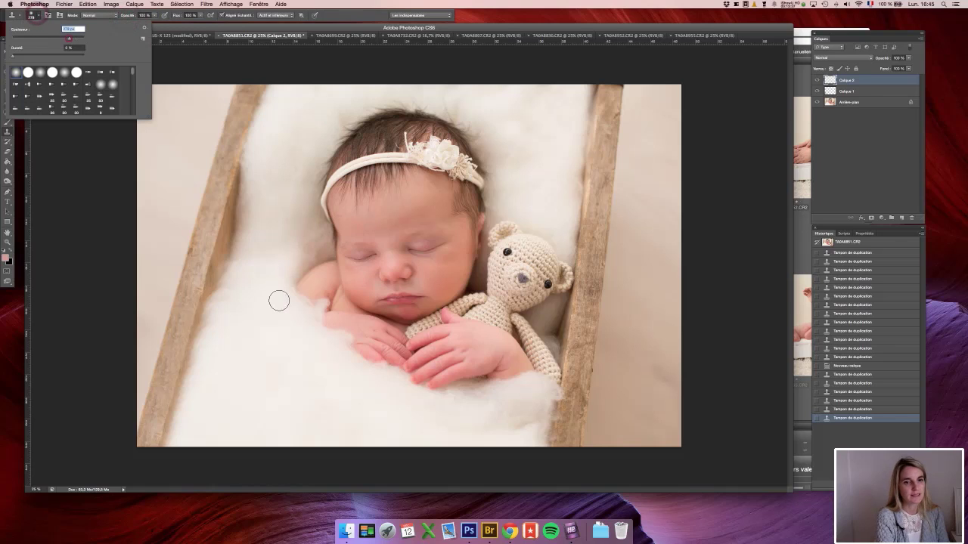
alt+click(262, 216)
alt+click(263, 194)
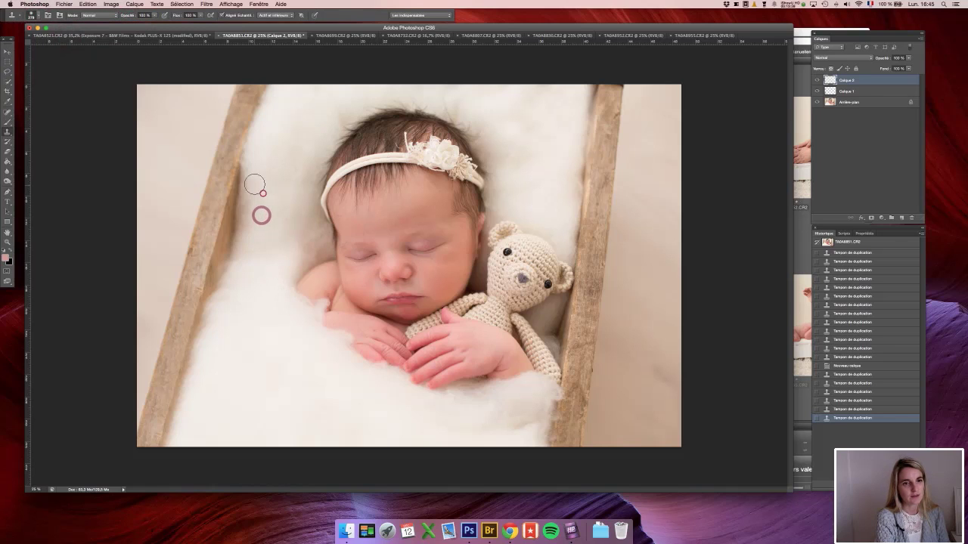
drag(247, 179, 191, 400)
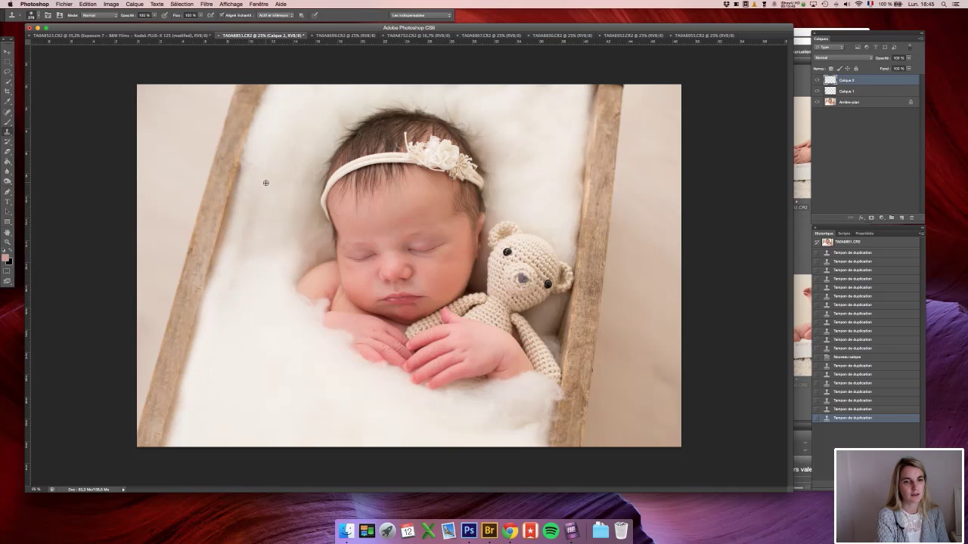
drag(246, 179, 212, 311)
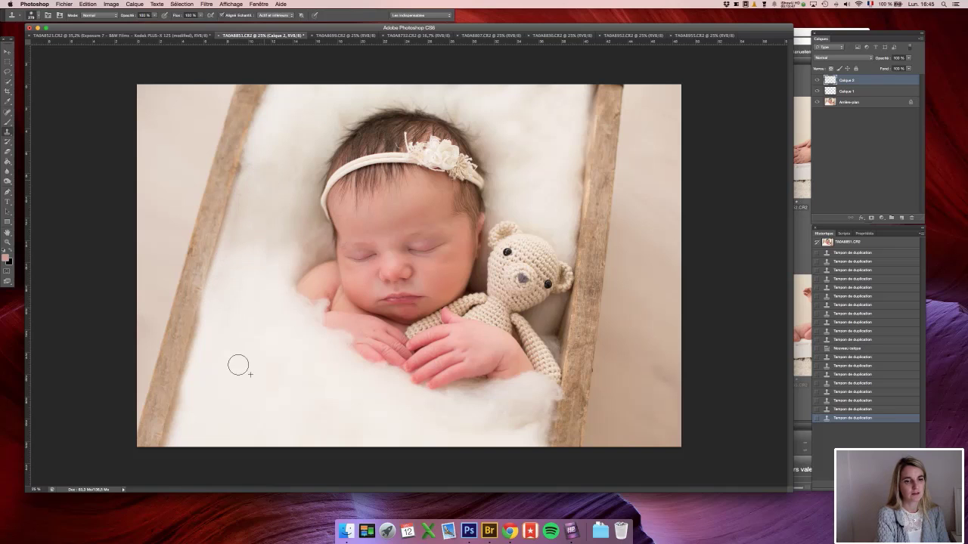
Step: With a smaller, lower-opacity Eraser, remove the cloned wool overlapping the inner edge of the plank opposite the bear
scroll(279, 345, down, 10)
scroll(279, 344, up, 8)
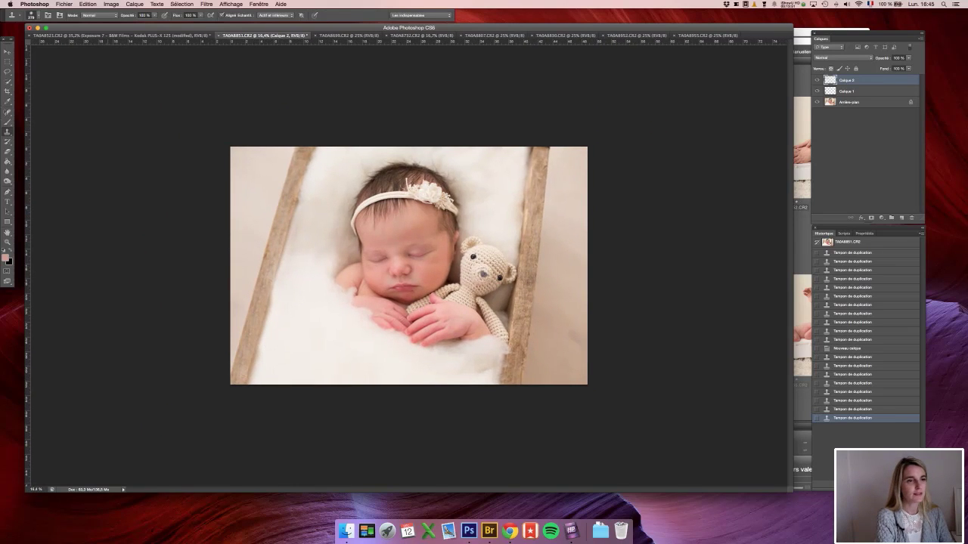
click(7, 153)
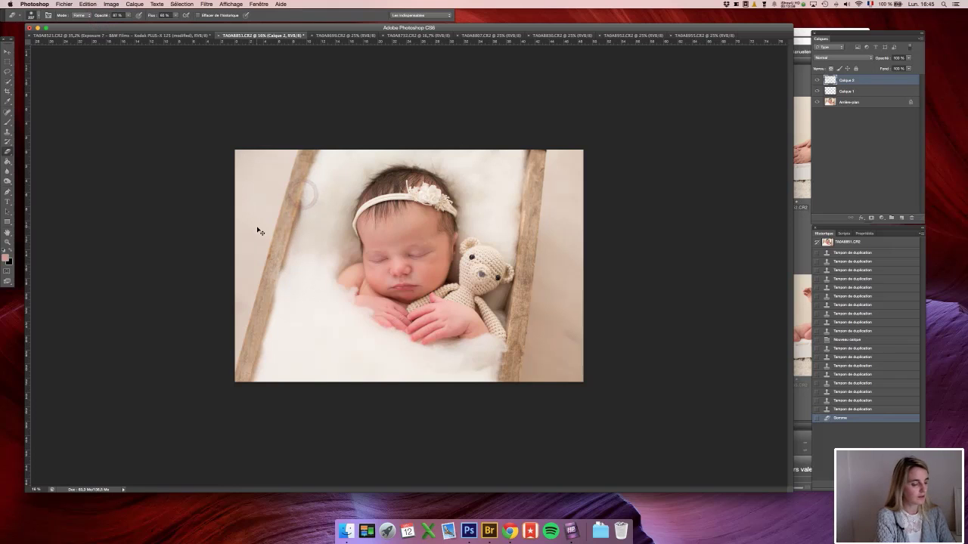
key(super+z)
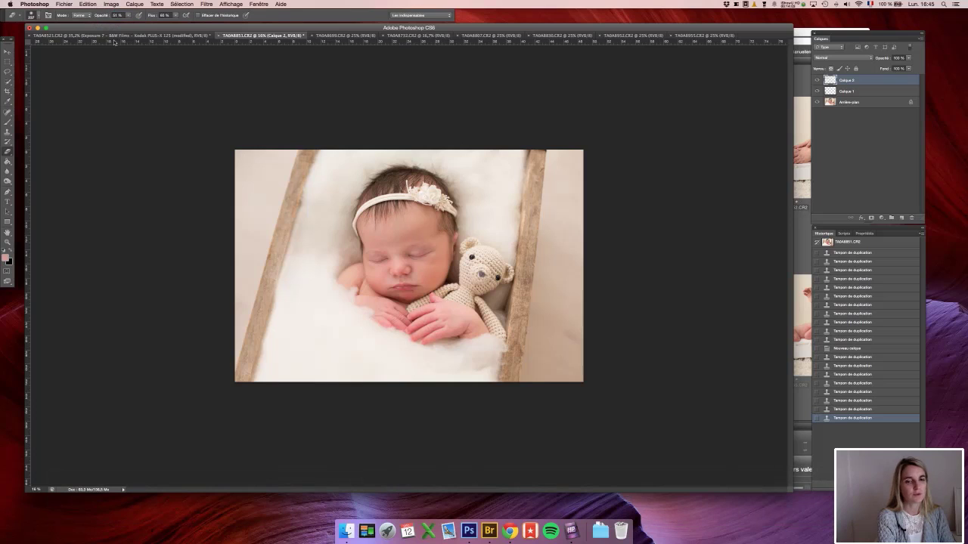
click(31, 13)
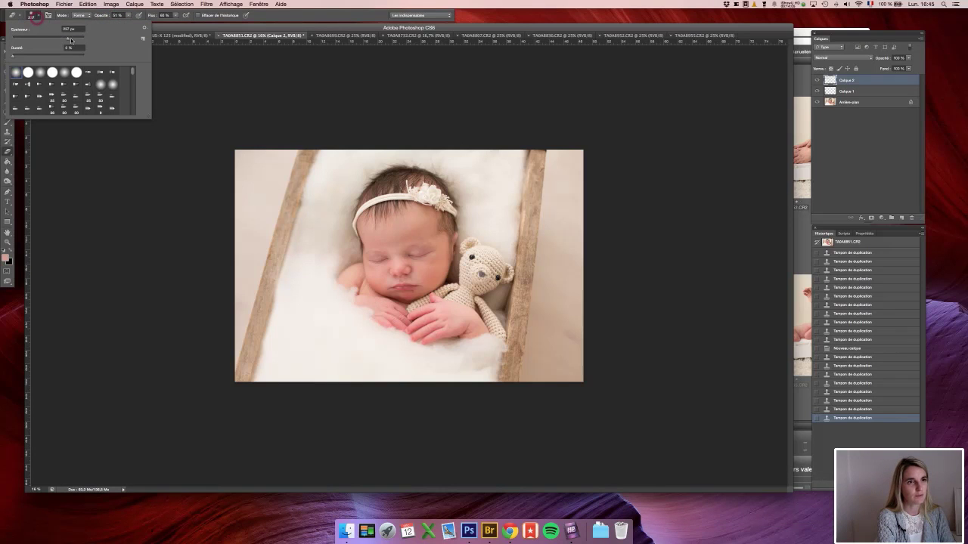
click(296, 209)
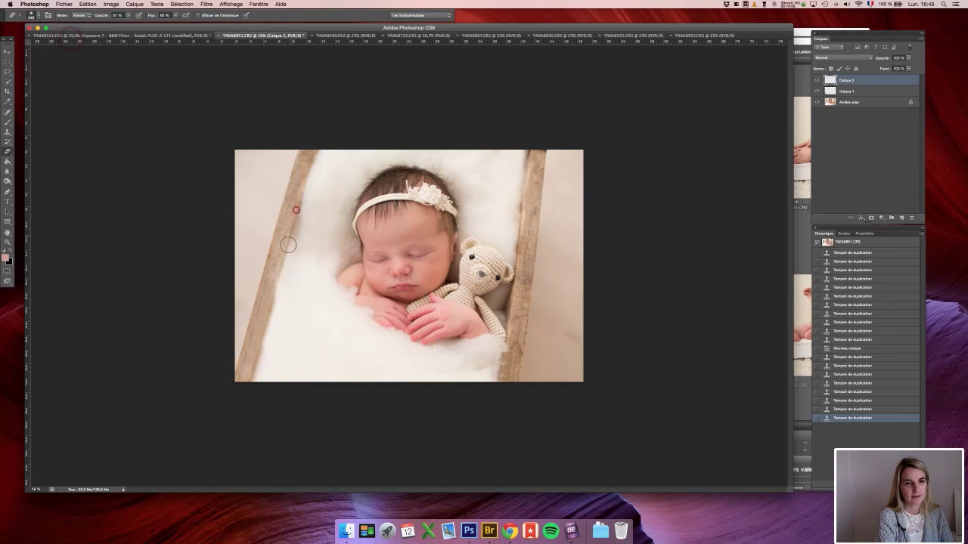
click(301, 194)
click(301, 192)
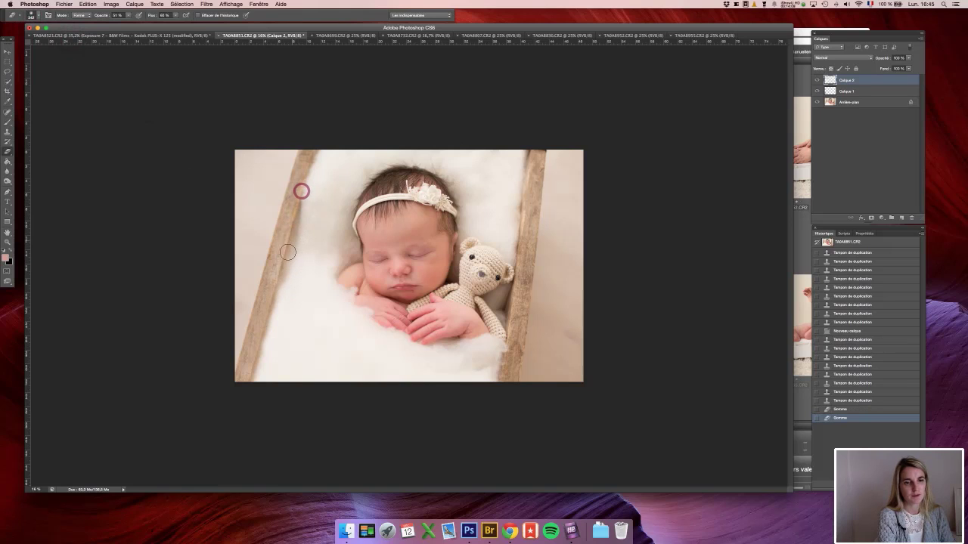
click(275, 286)
click(255, 359)
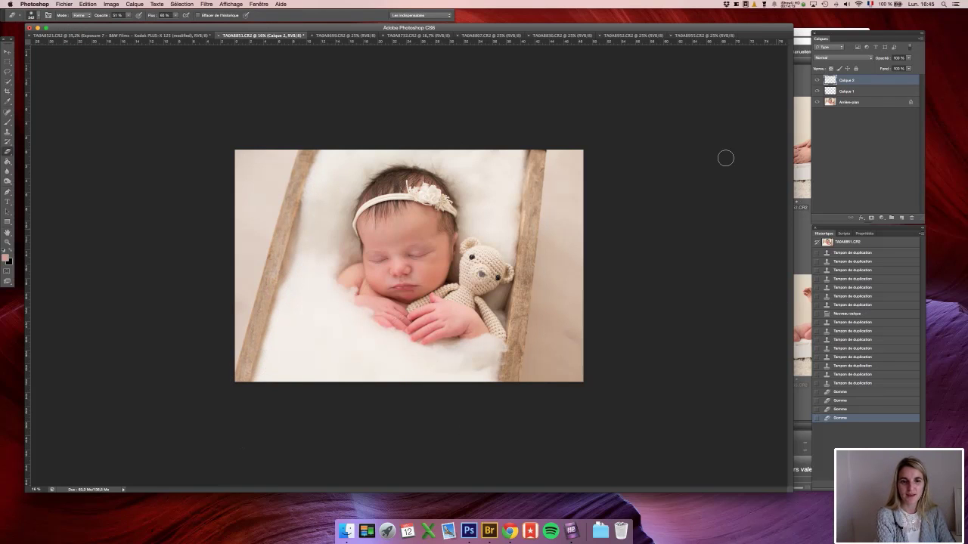
Step: Add a new empty layer for skin retouching and remove the spots on the baby's bear-side cheek with the Spot Healing Brush
click(902, 218)
scroll(369, 279, up, 5)
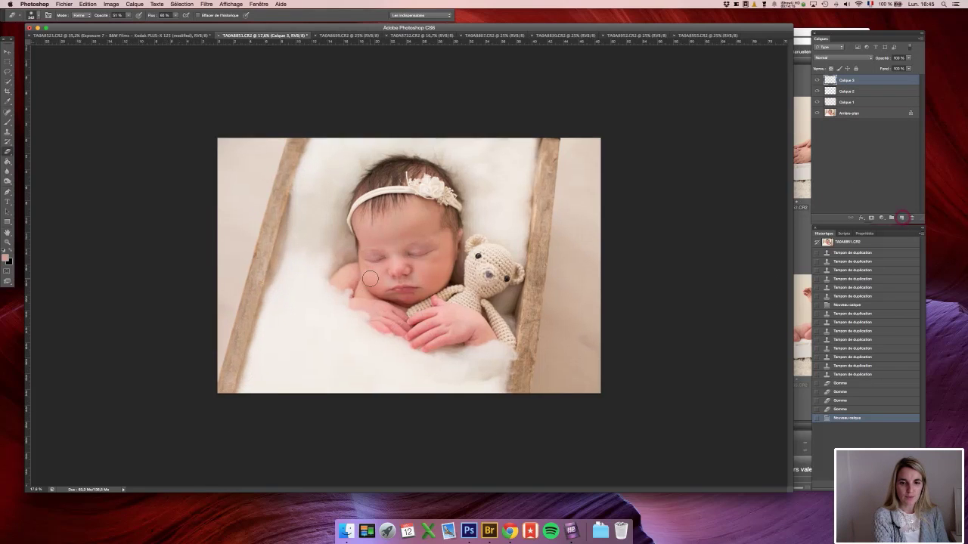
click(8, 113)
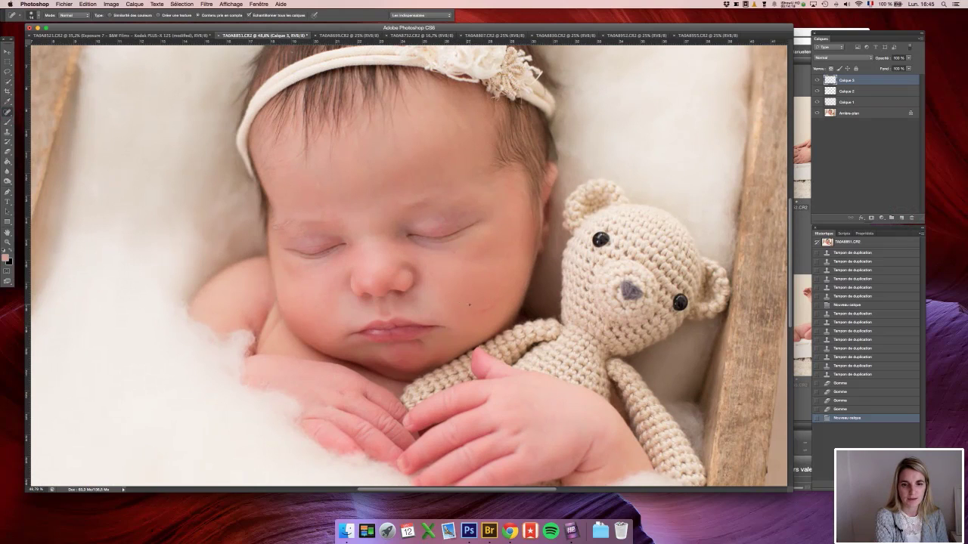
click(469, 305)
click(468, 303)
click(467, 287)
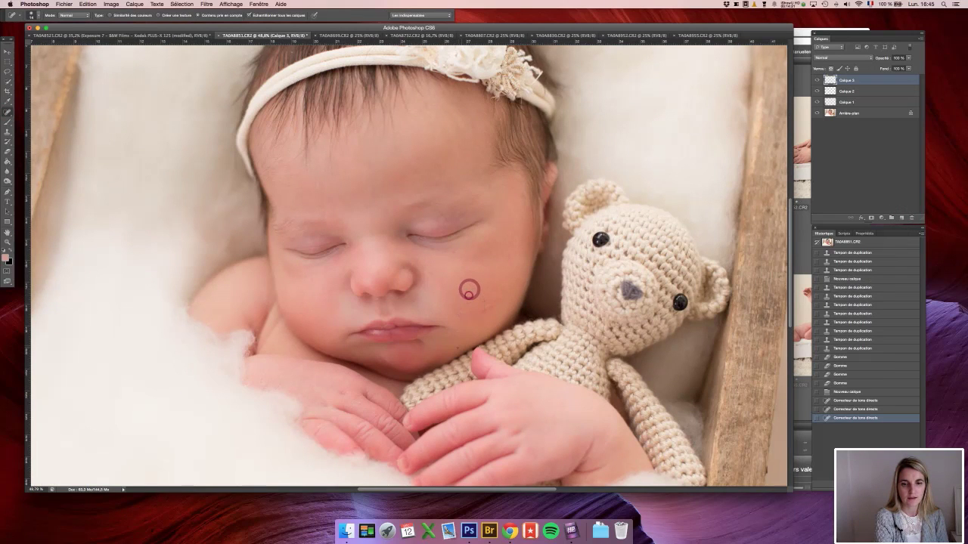
click(457, 329)
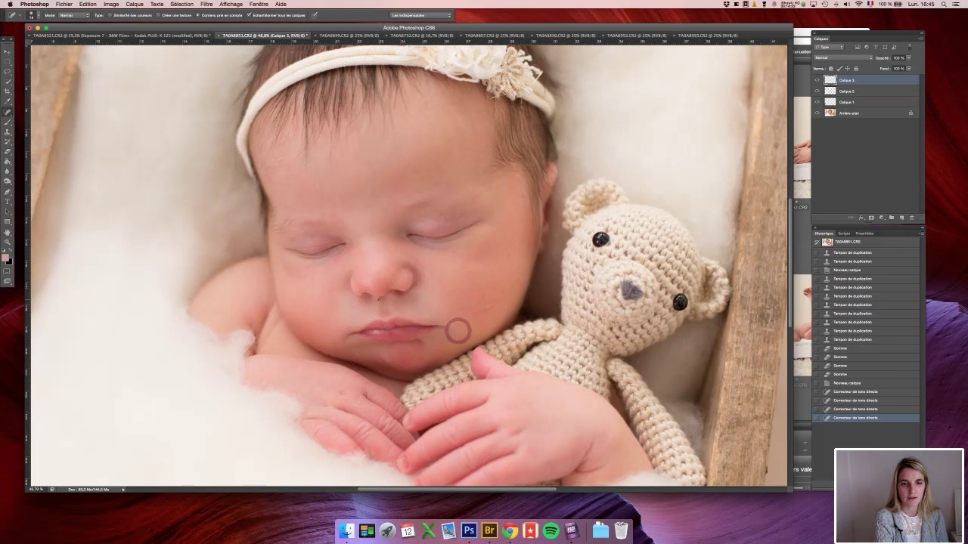
Step: Shrink the Spot Healing Brush and heal the small marks just under the baby's nose
key([)
key([)
key([)
click(377, 299)
click(401, 296)
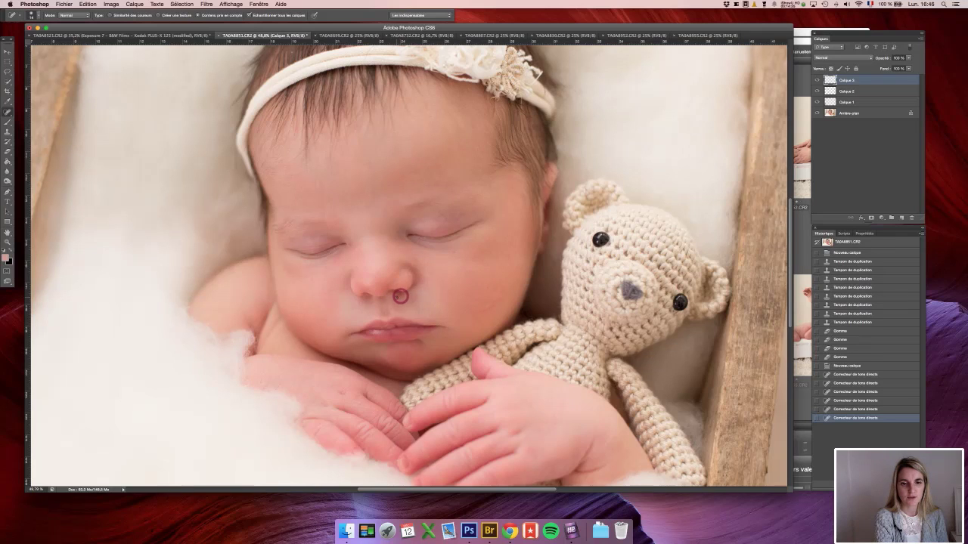
click(396, 297)
click(397, 296)
Step: Enlarge the Spot Healing Brush and heal the blemishes on the baby's bear-side temple
key(])
key(])
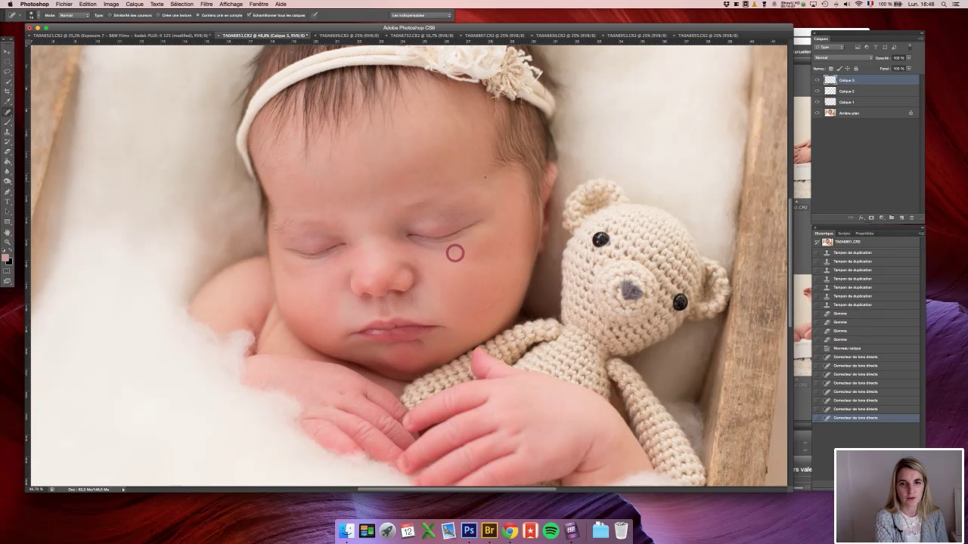
click(477, 169)
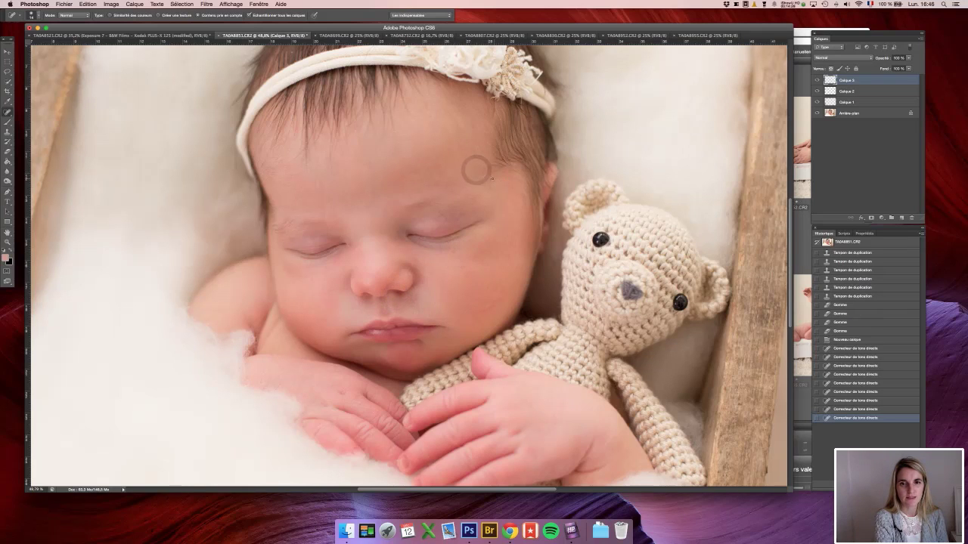
Step: Adjust the Spot Healing Brush size and heal the remaining marks on the baby's bear-side temple and lower cheek
key([)
key([)
key(])
key(])
click(490, 178)
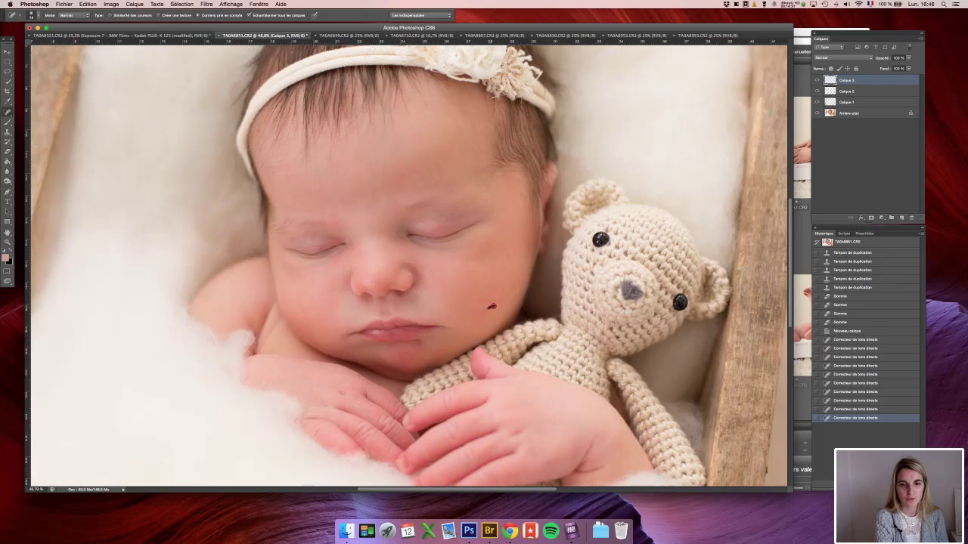
drag(490, 306, 487, 302)
click(488, 302)
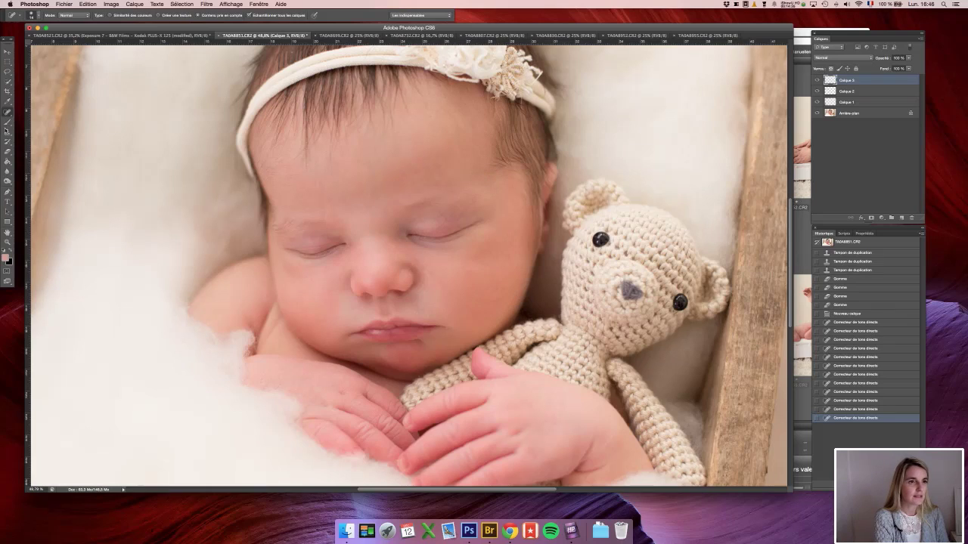
Step: Switch to the Clone Stamp with a smaller brush and reduced opacity, and add a new empty layer
key(s)
click(32, 15)
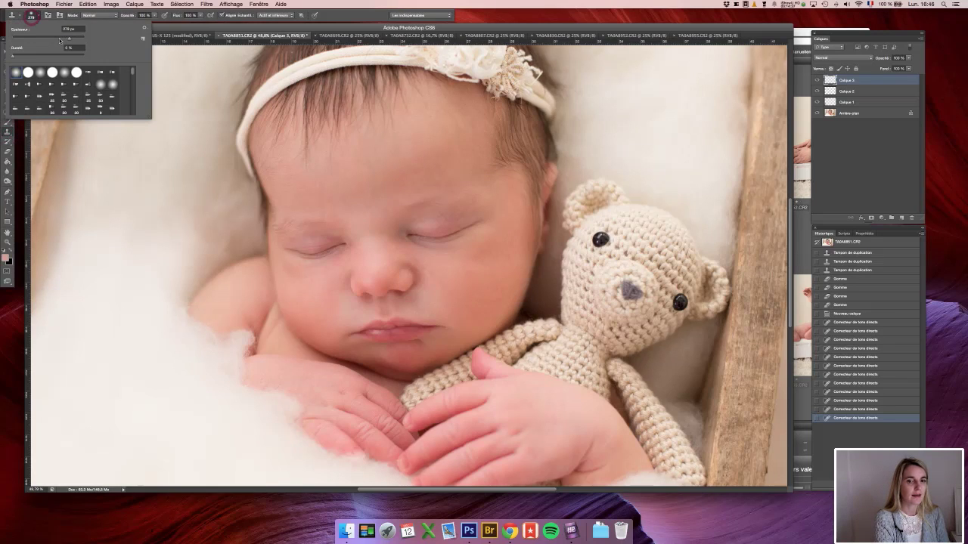
click(59, 39)
drag(133, 16, 99, 18)
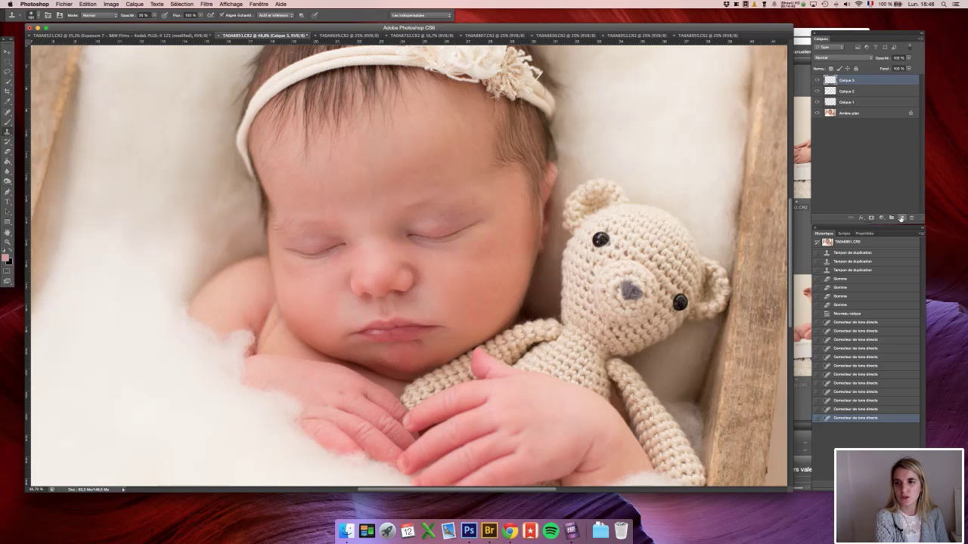
click(901, 218)
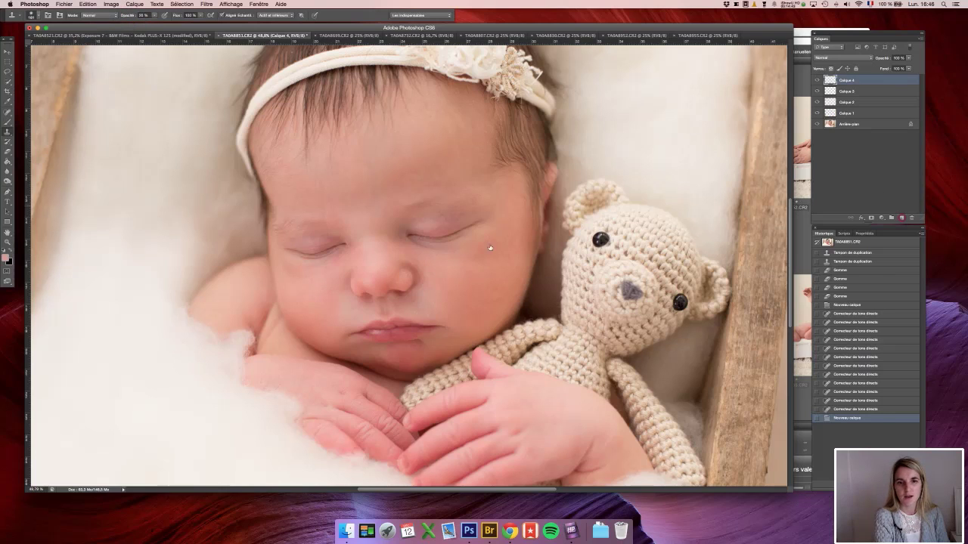
Step: Sample clean forehead skin, shrink the Clone Stamp brush and lighten the shadow under the baby's bear-side eye
alt+click(414, 179)
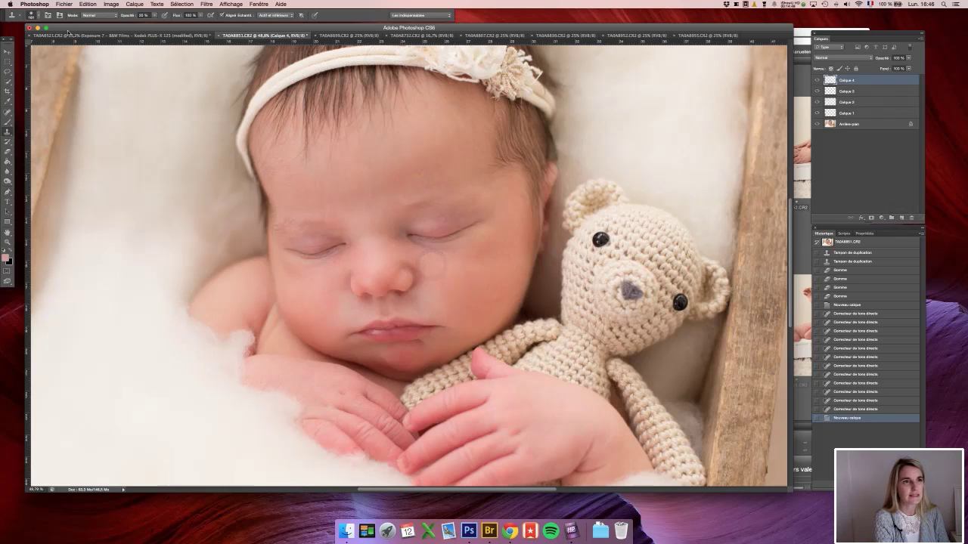
click(34, 16)
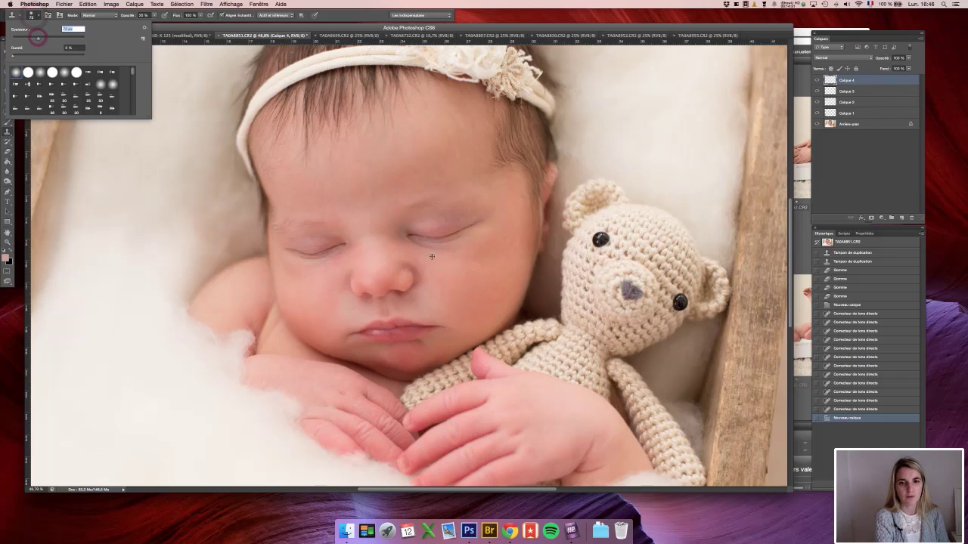
click(34, 16)
drag(415, 245, 454, 250)
drag(440, 249, 416, 246)
Step: Clone lighter skin over the inner corner and upper lid of the bear-side eye
alt+click(386, 248)
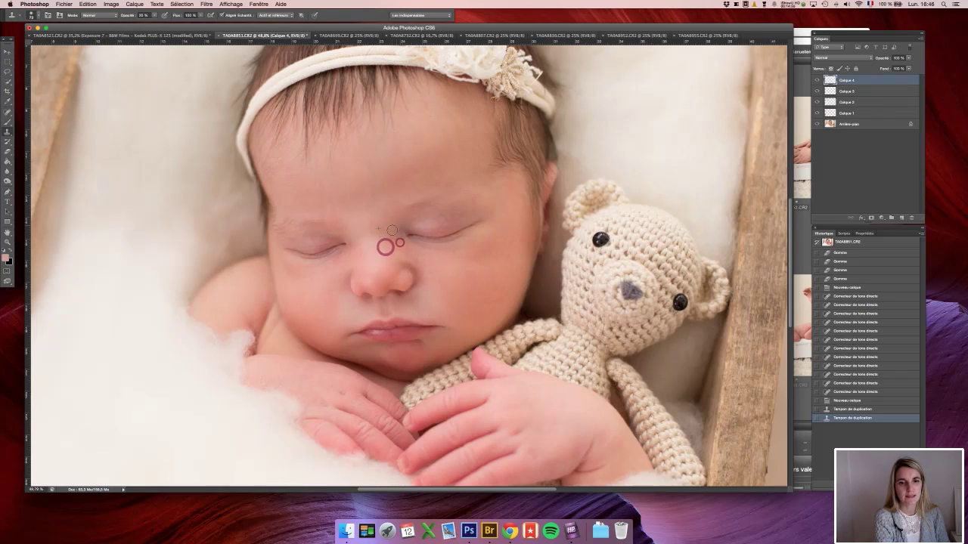
click(400, 243)
click(401, 231)
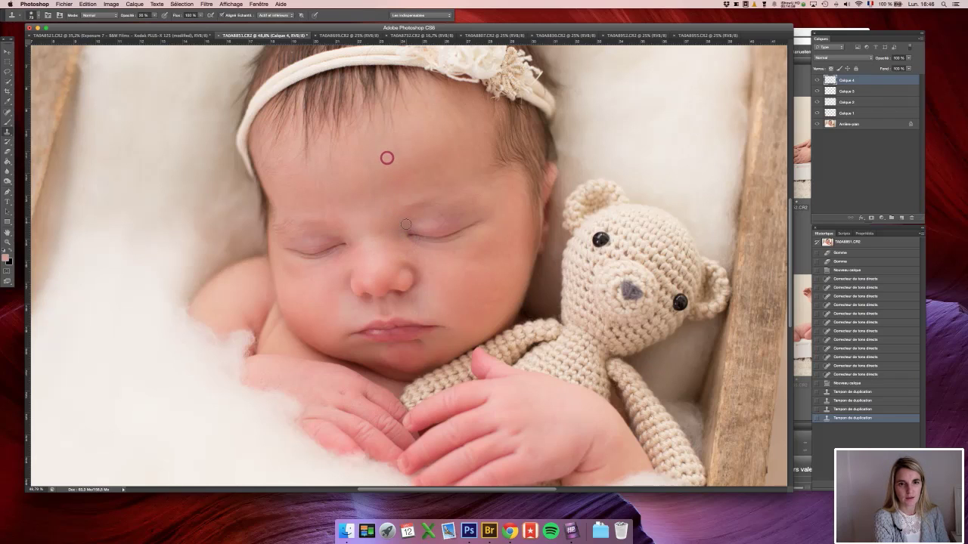
click(403, 233)
mouse_move(456, 214)
mouse_down()
mouse_move(410, 220)
mouse_move(459, 223)
mouse_move(431, 231)
mouse_up()
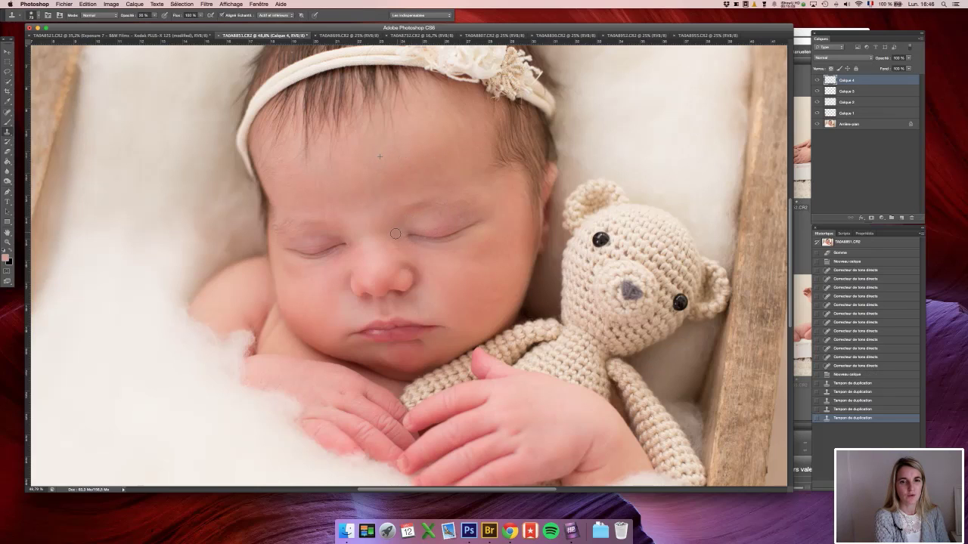
click(395, 233)
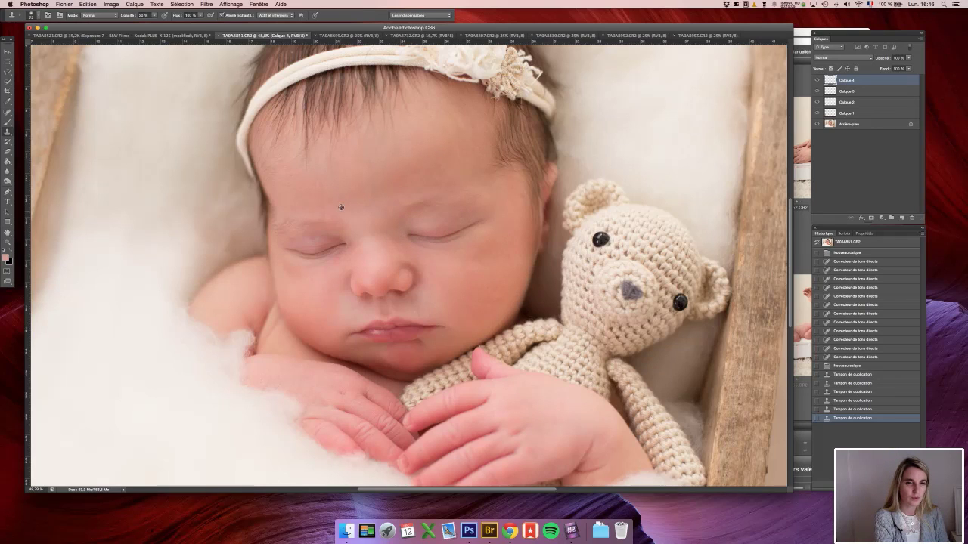
Step: Sample skin above the eye opposite the bear and clone it over that upper eyelid and its inner corner
alt+click(341, 207)
click(330, 239)
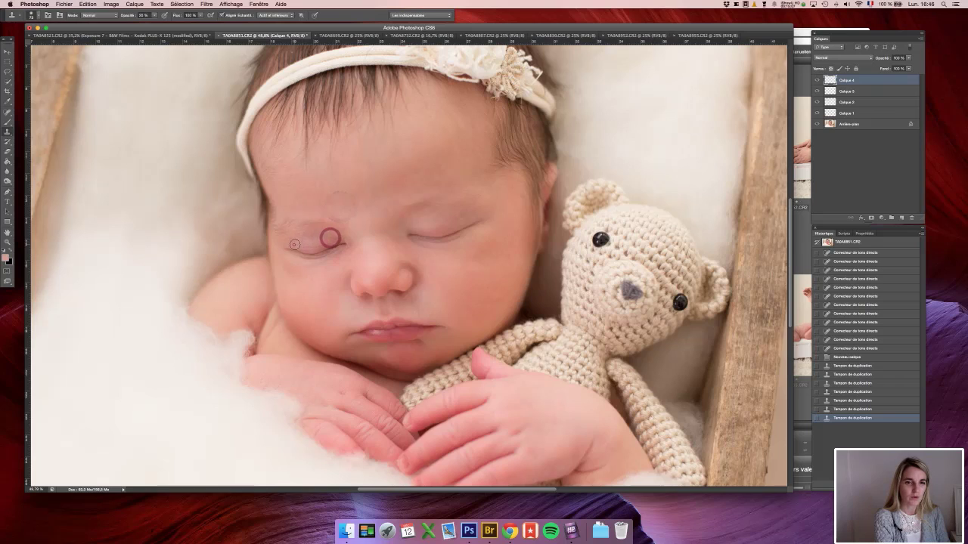
click(294, 245)
click(333, 235)
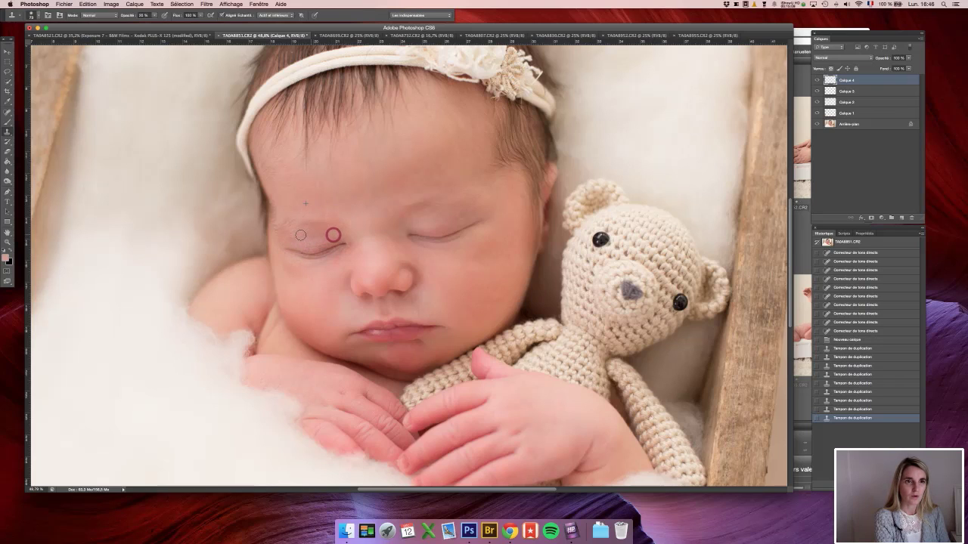
mouse_move(300, 236)
mouse_down()
mouse_move(372, 240)
mouse_move(332, 230)
mouse_move(338, 239)
mouse_move(302, 240)
mouse_move(341, 235)
mouse_up()
click(347, 236)
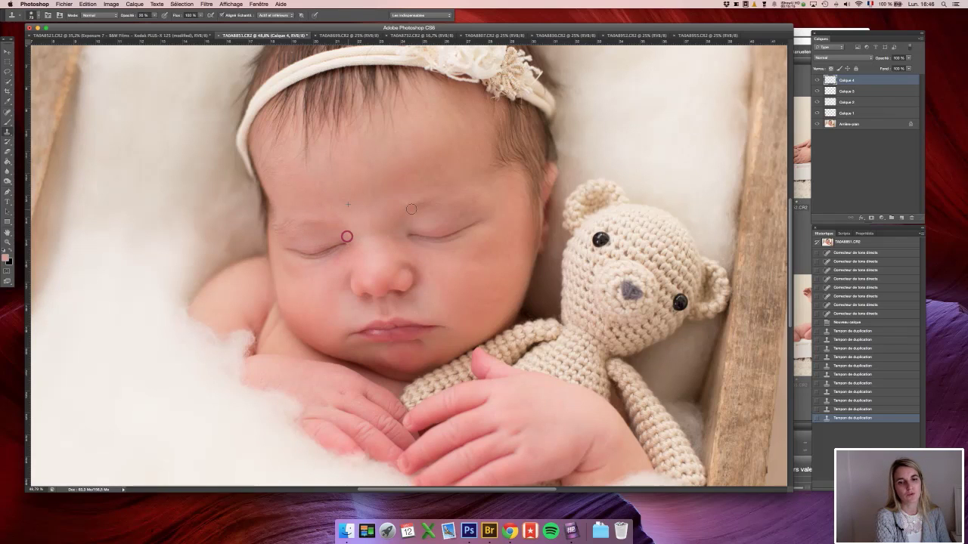
Step: Hide and show the cloned skin layer to compare the whole photo before and after
scroll(411, 209, down, 1)
scroll(410, 209, down, 4)
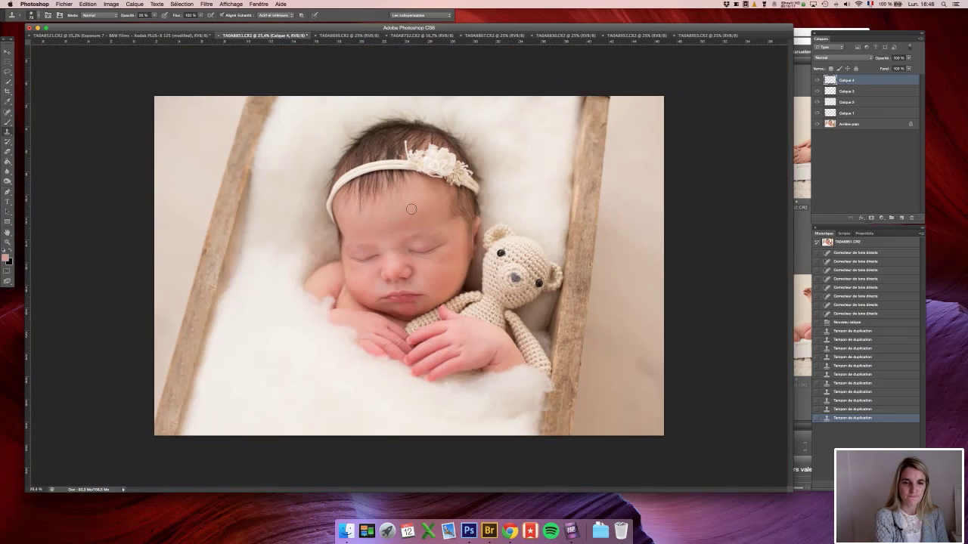
scroll(411, 208, up, 3)
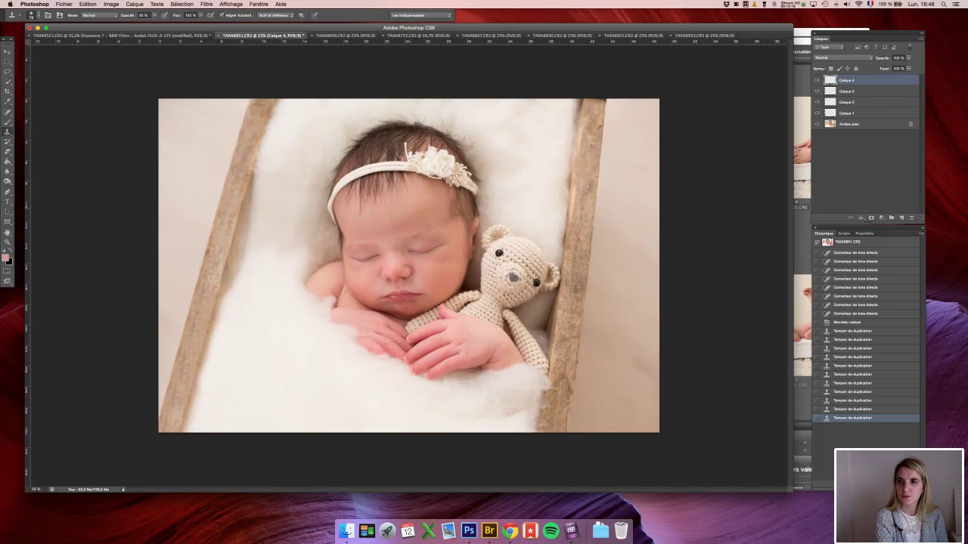
click(818, 80)
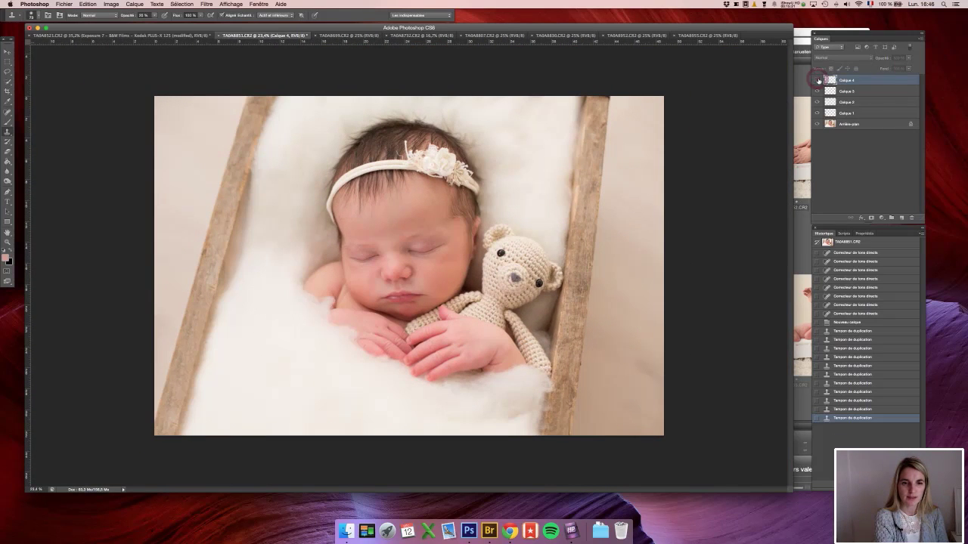
click(818, 80)
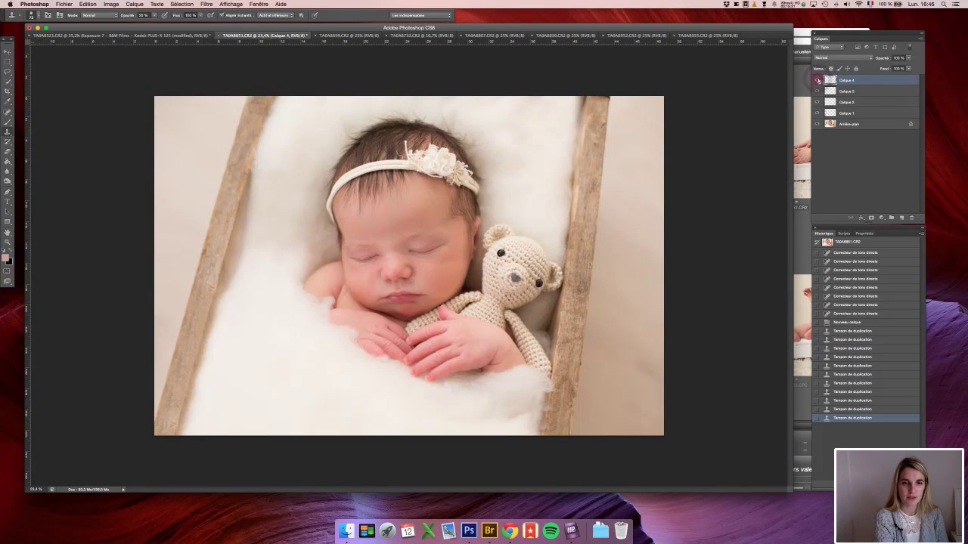
Step: Merge all the retouching layers into the background and duplicate the merged layer
shift+click(850, 124)
key(super+e)
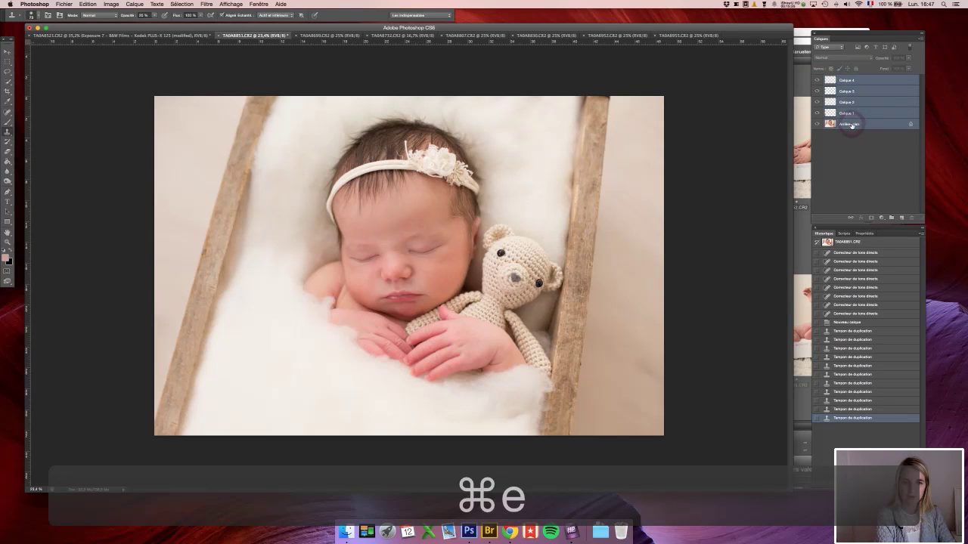
drag(868, 84, 881, 218)
Step: Smooth the duplicate layer with the Portraiture filter's Default preset and lower its opacity to 70%
click(208, 4)
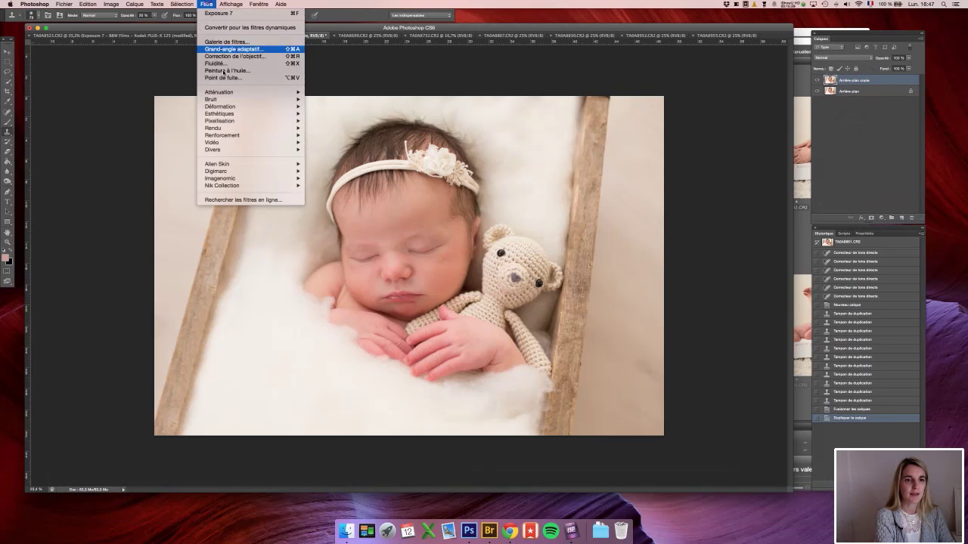
mouse_move(296, 178)
click(342, 178)
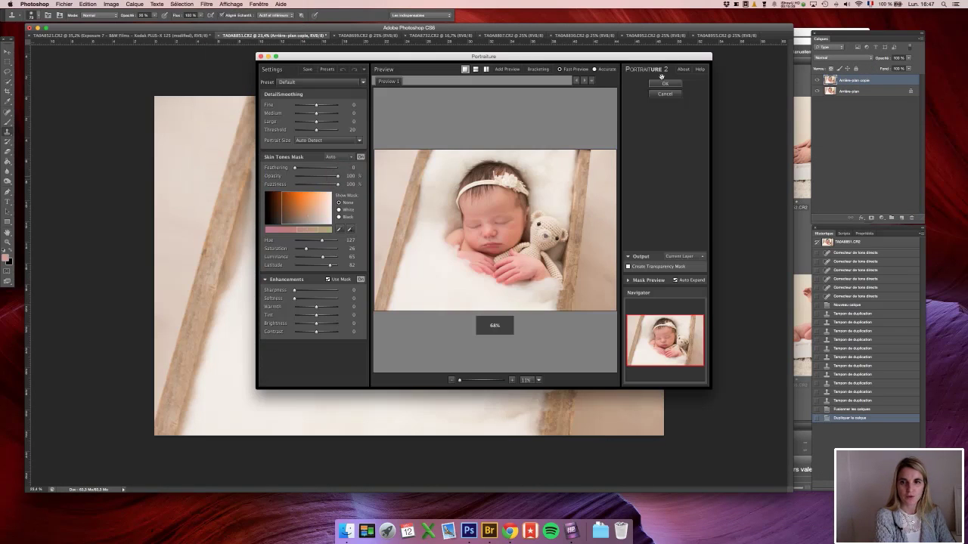
click(663, 83)
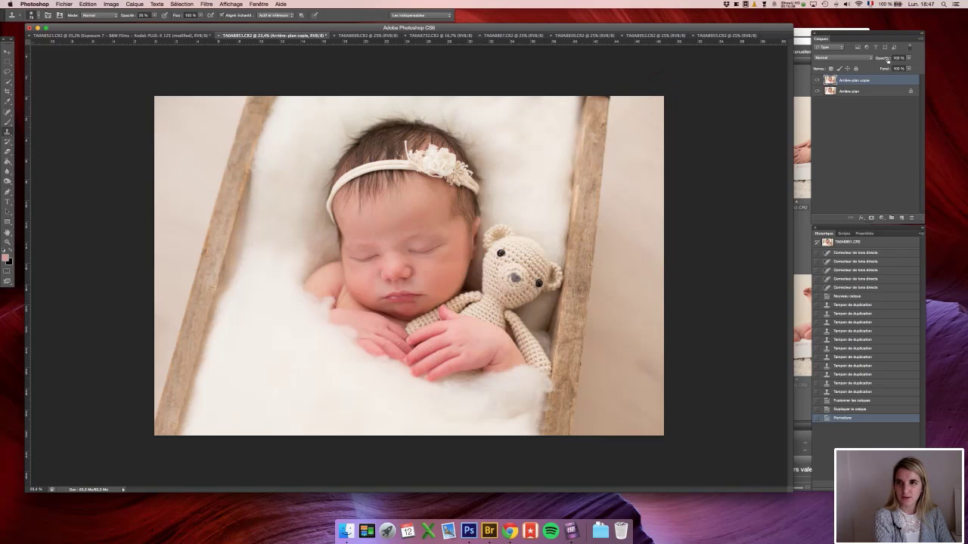
drag(879, 59, 877, 61)
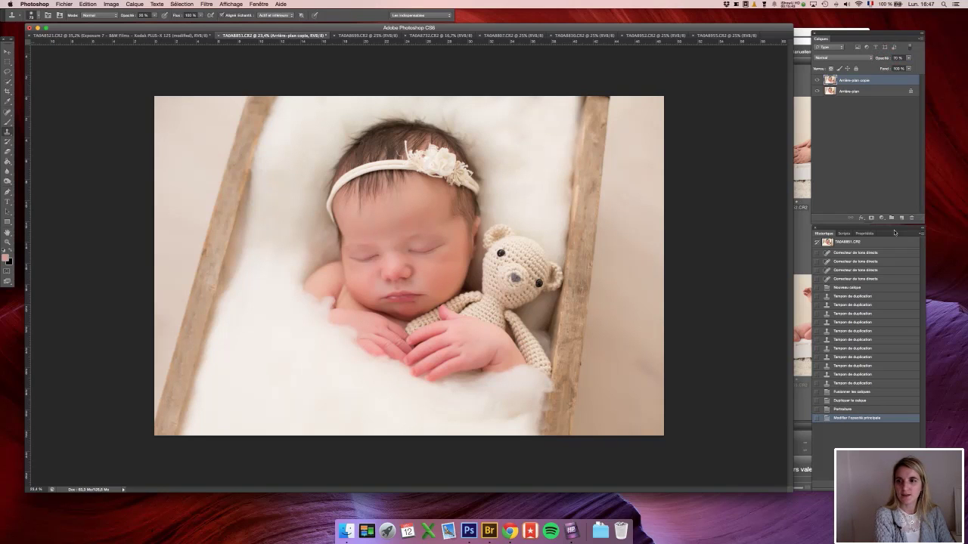
Step: Add a layer mask to the smoothed layer and brush black along the bear-side eye's lash line
click(870, 218)
key(b)
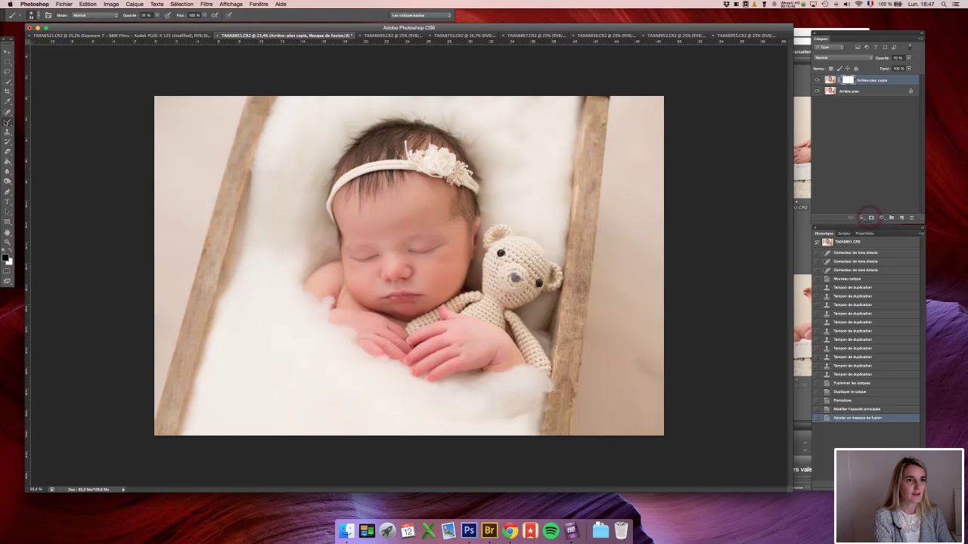
scroll(415, 233, up, 6)
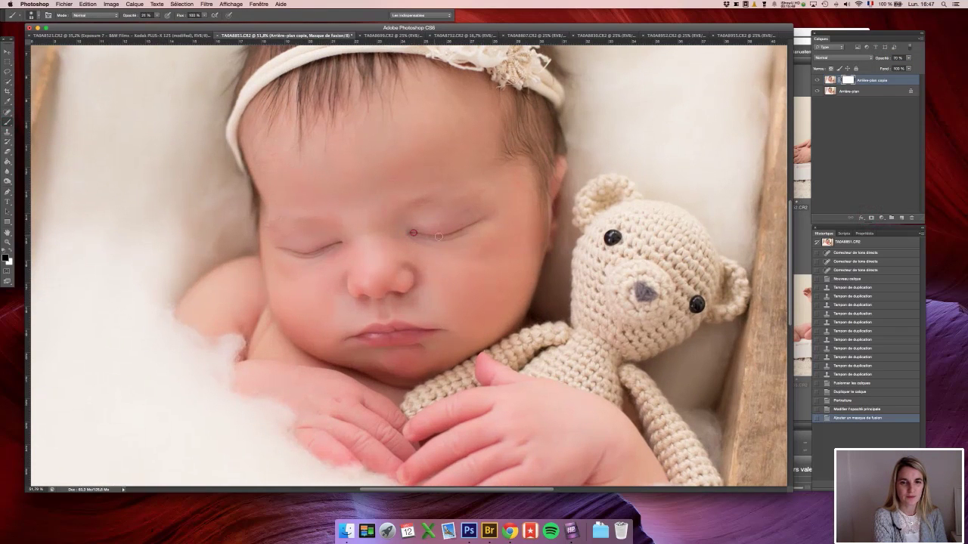
click(413, 232)
key(bracketright)
key(bracketright)
key(bracketright)
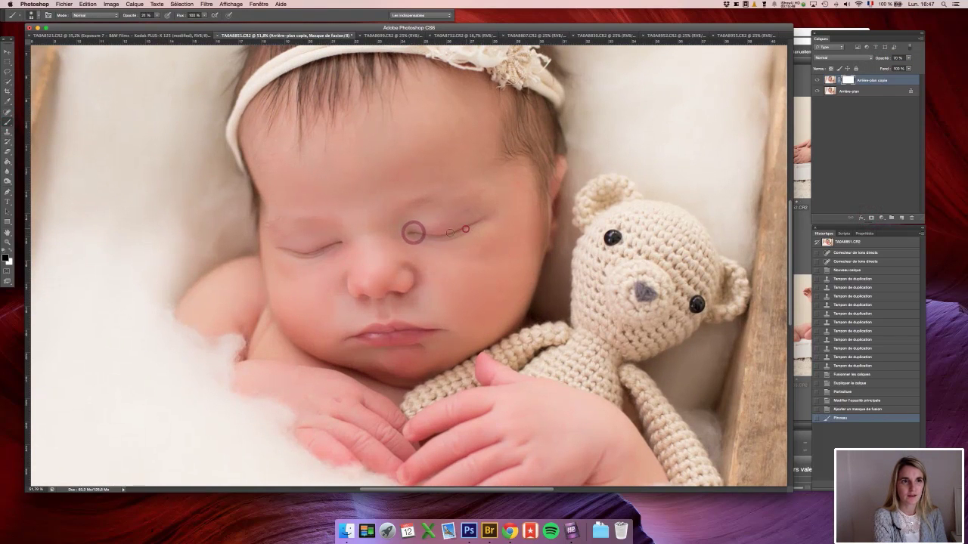
click(414, 230)
Step: Set the brush opacity to 100% and repaint the mask along the bear-side eye's lash line
click(128, 15)
text(100)
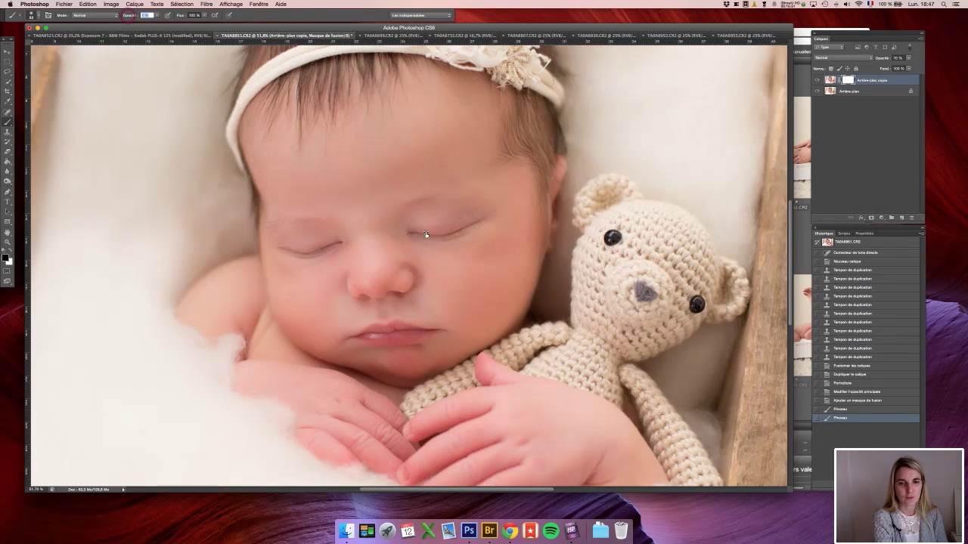
key(Return)
click(530, 225)
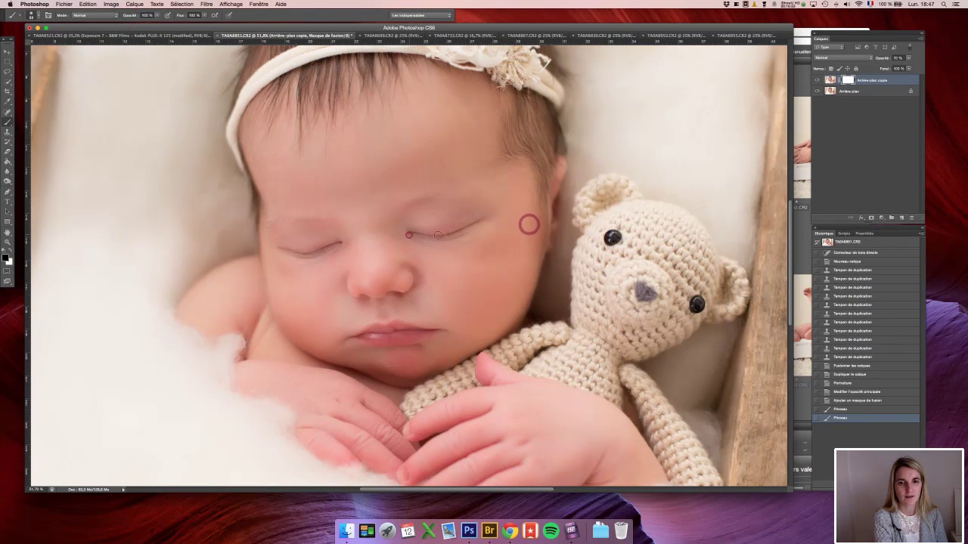
click(407, 232)
Step: Paint the mask over the lash line of the eye opposite the bear and over the lips to restore detail
drag(334, 245, 313, 254)
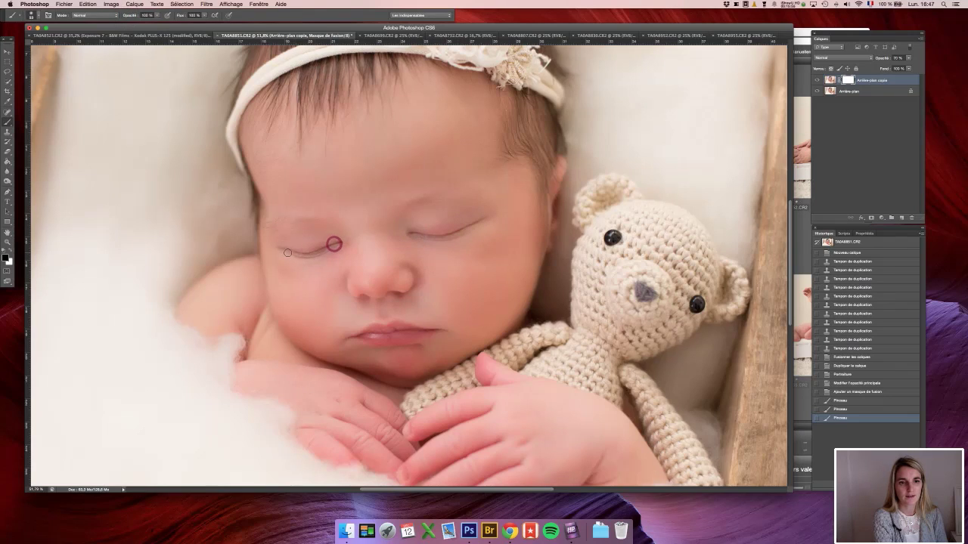
click(333, 245)
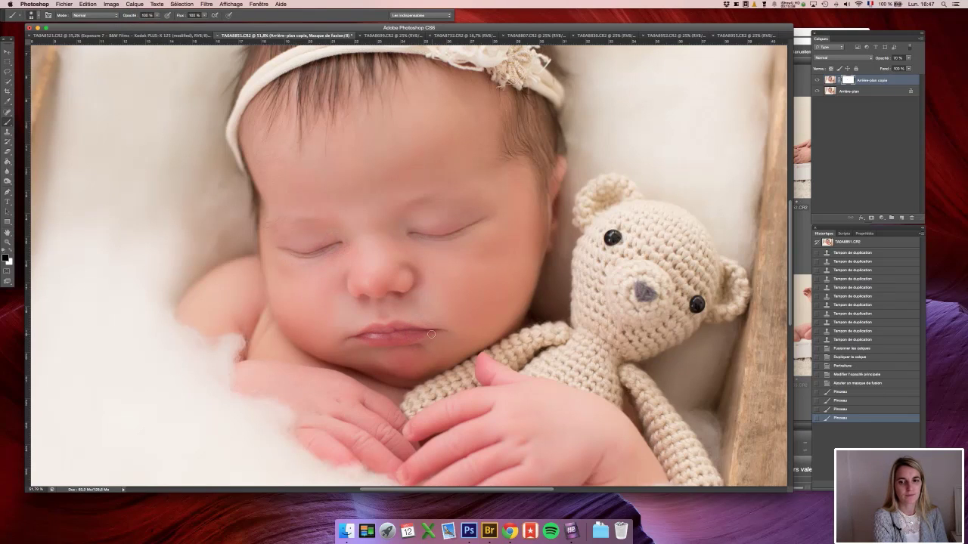
drag(431, 334, 430, 334)
Step: Take a history snapshot of the retouched photo and compare it with the original state
scroll(430, 334, down, 10)
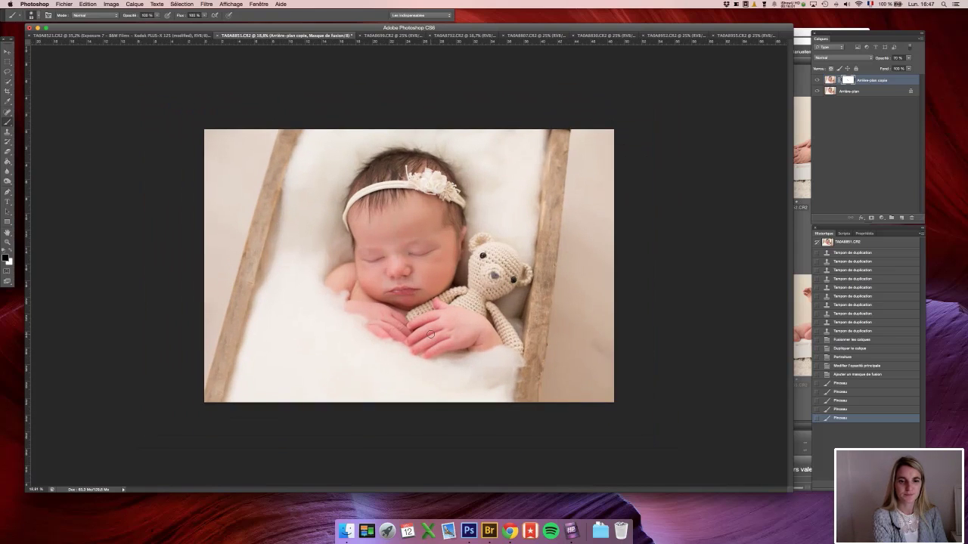
scroll(430, 335, up, 1)
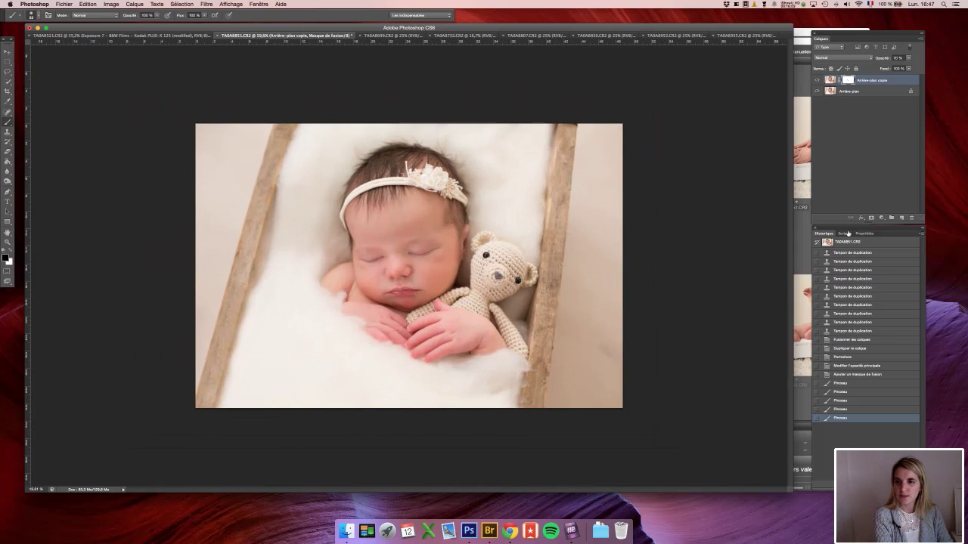
click(902, 485)
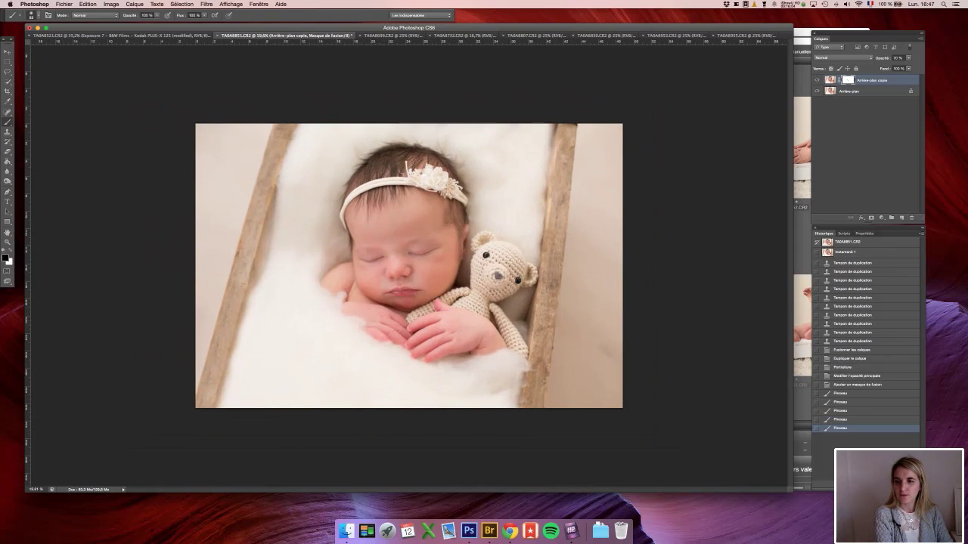
click(857, 242)
click(846, 252)
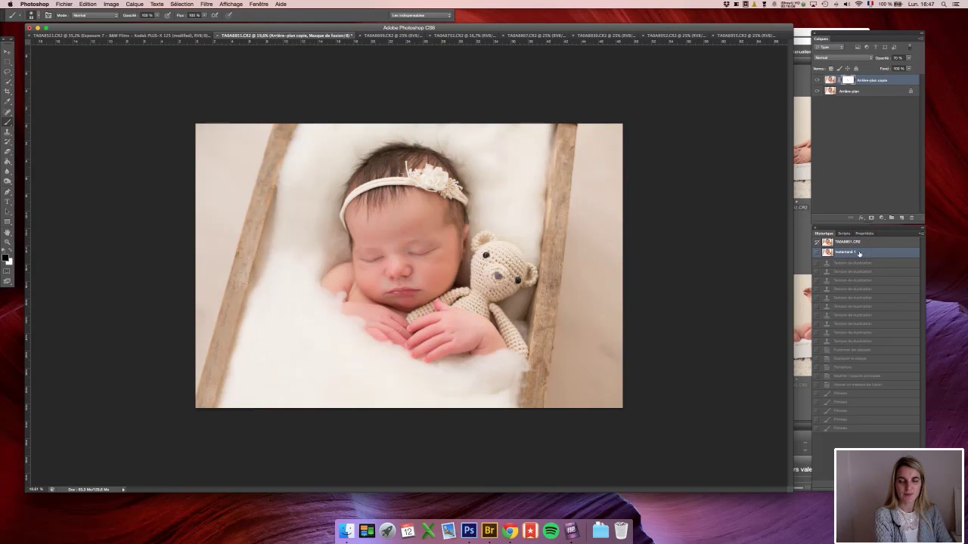
Step: Merge the masked skin-smoothing layer with the background layer
click(870, 92)
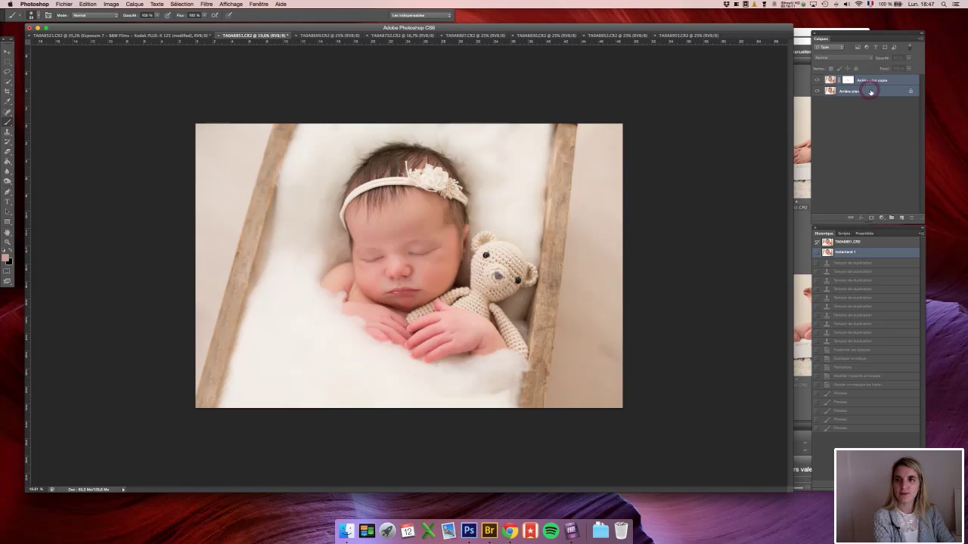
key(super+e)
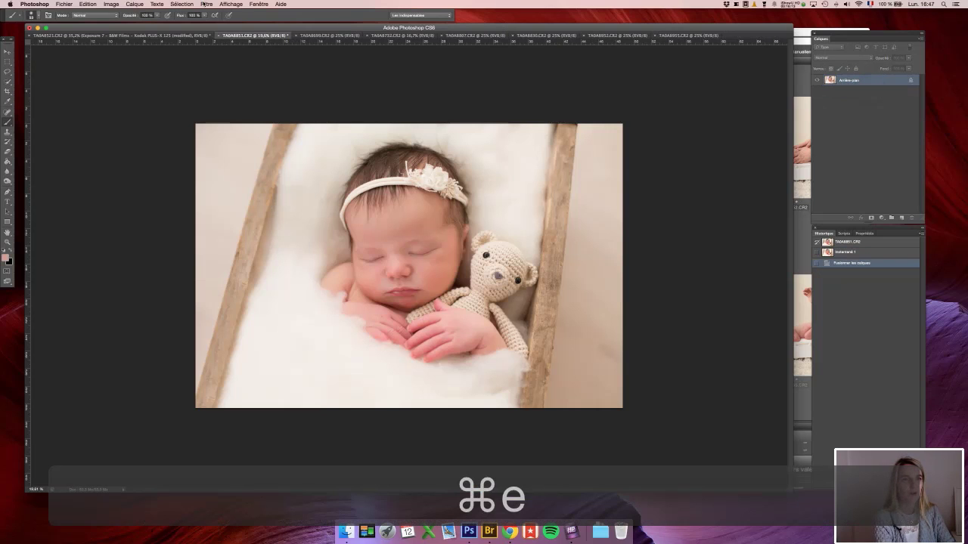
Step: Apply Alien Skin Exposure 7's black-and-white Kodak PLUS-X 125 look with contrast 29 and shadows -14, then hide the panels
click(205, 5)
mouse_move(269, 164)
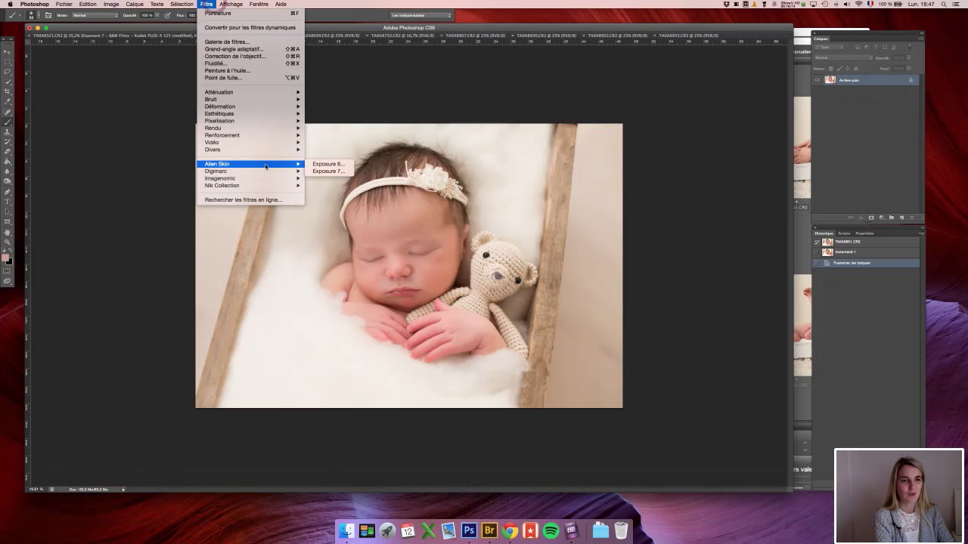
click(327, 172)
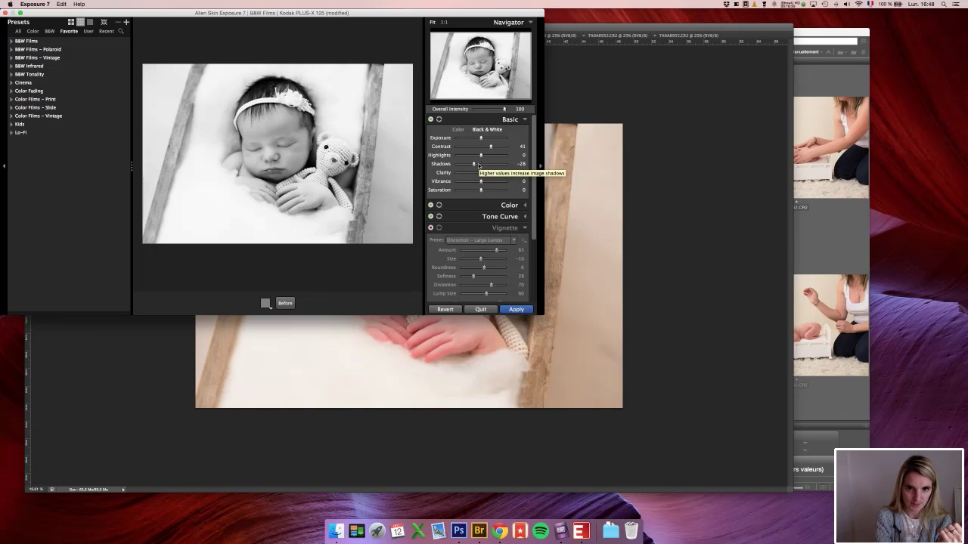
click(478, 164)
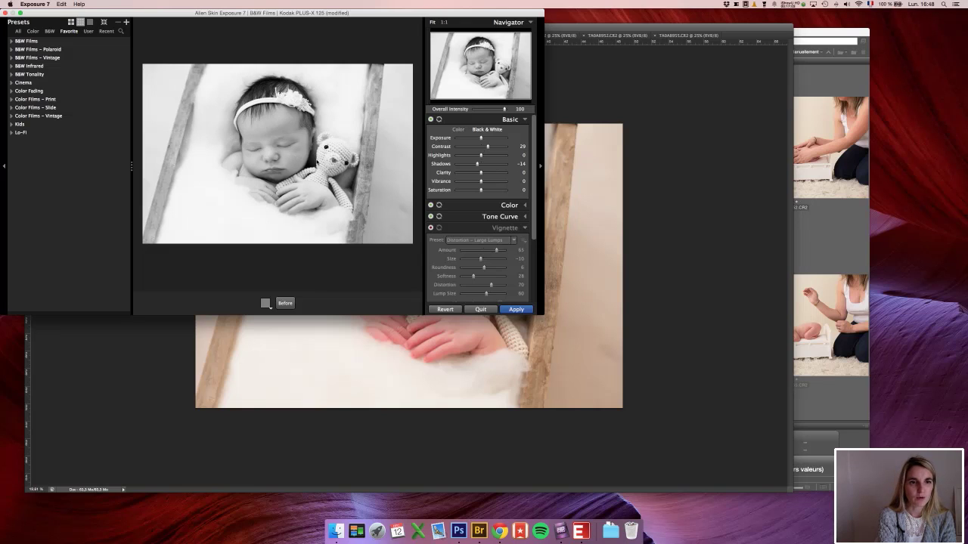
click(516, 310)
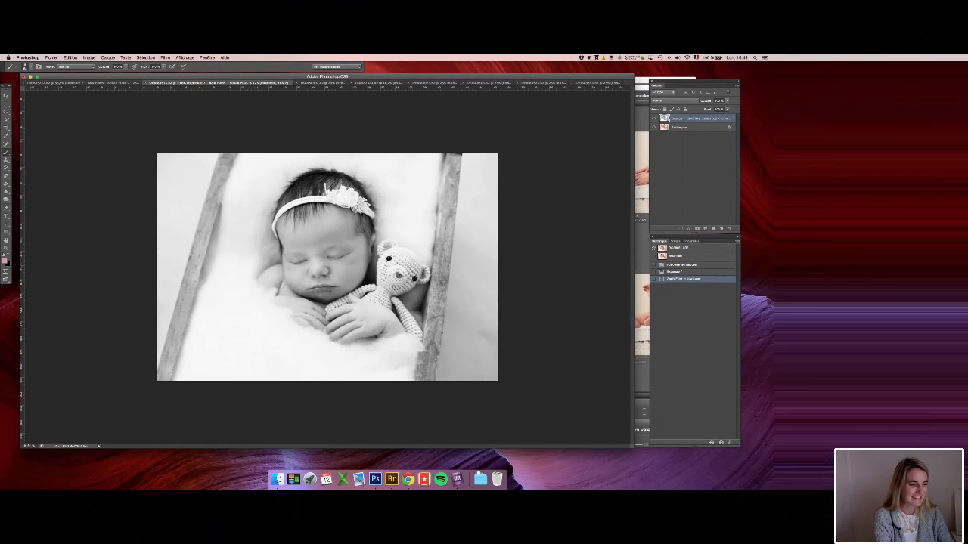
key(Tab)
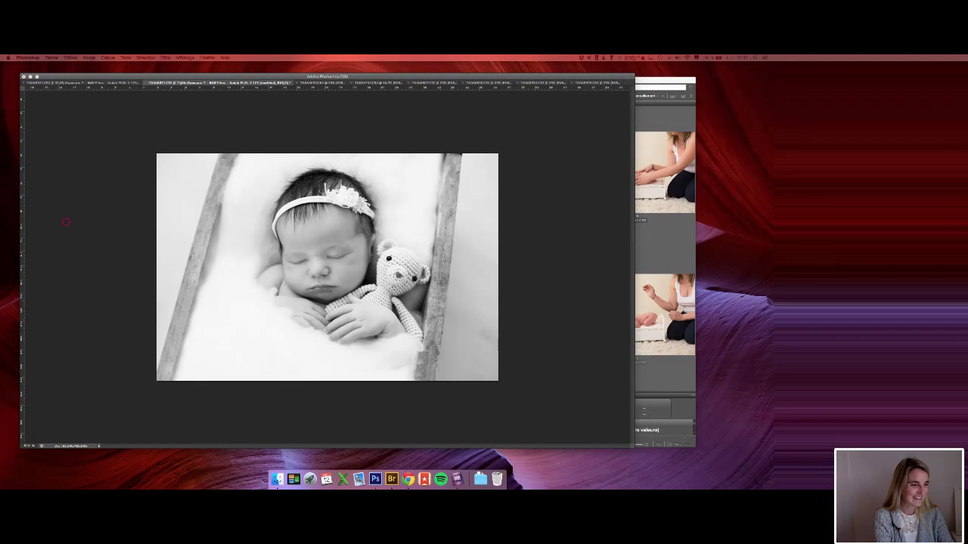